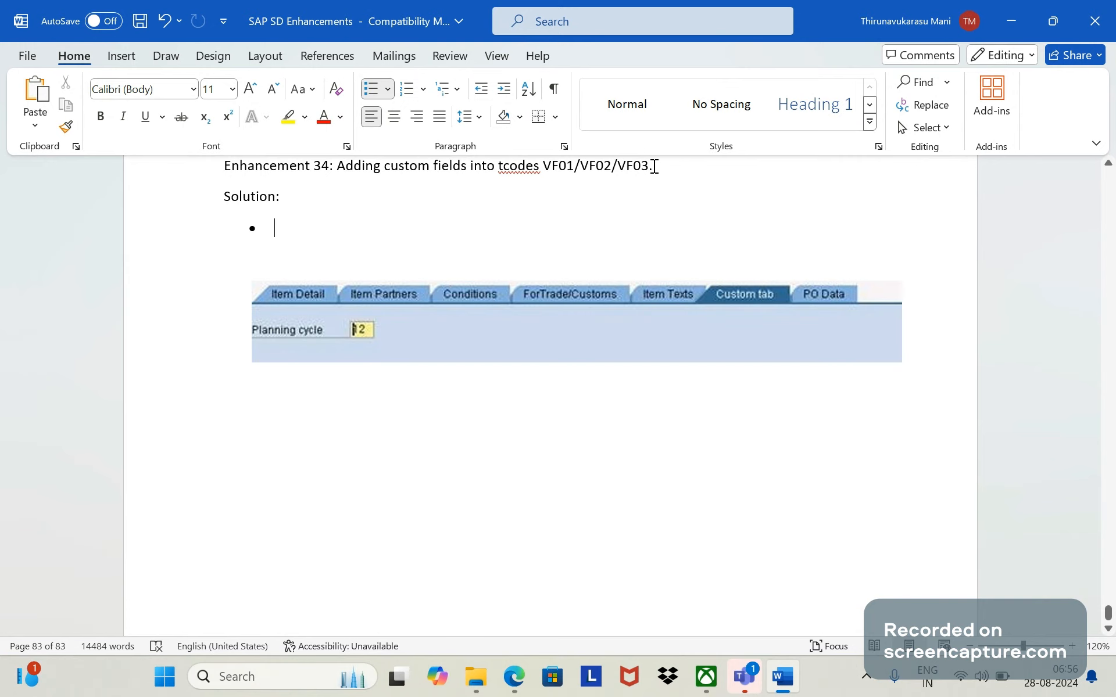
{"action": "left_click_drag", "start_coordinate": [655, 166], "coordinate": [581, 168]}
{"action": "left_click", "coordinate": [591, 206]}
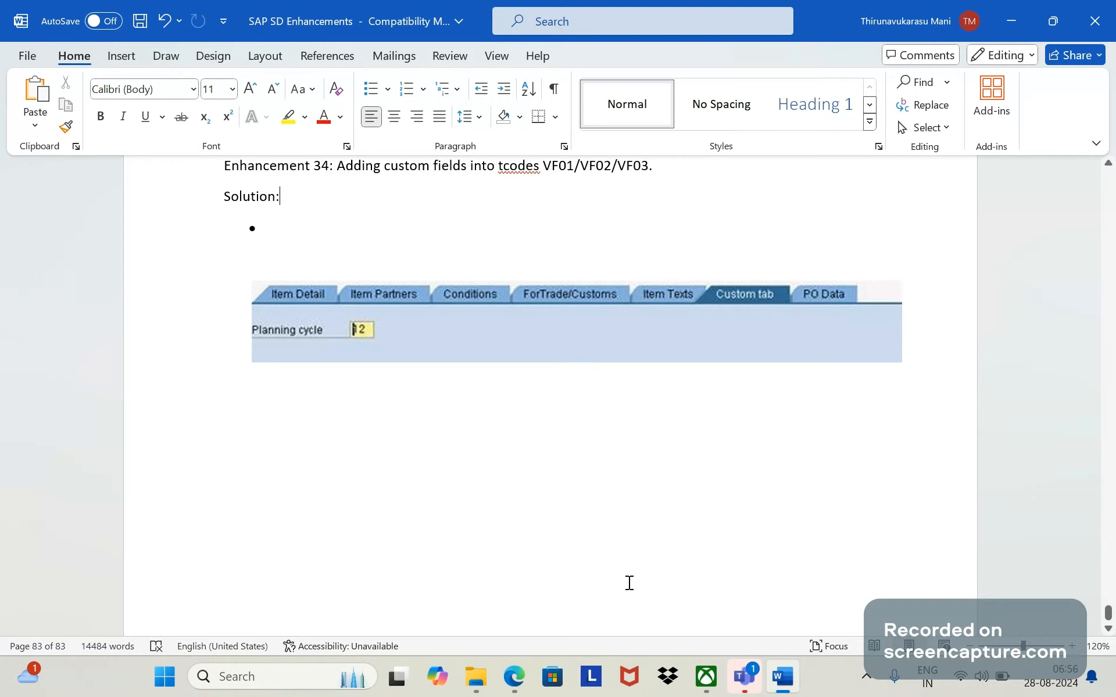
- Switch to Edge and view the YouTube Studio analytics of the SAP SD enhancement video about adding a new field to VBAP
{"action": "left_click", "coordinate": [527, 671]}
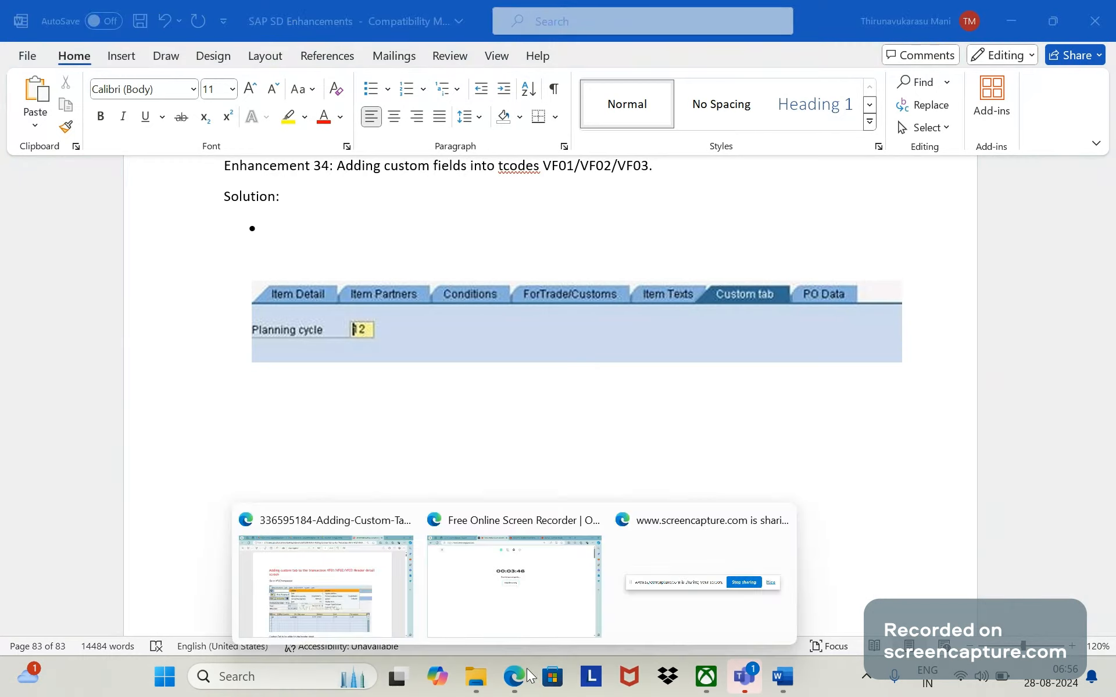
{"action": "left_click", "coordinate": [490, 587]}
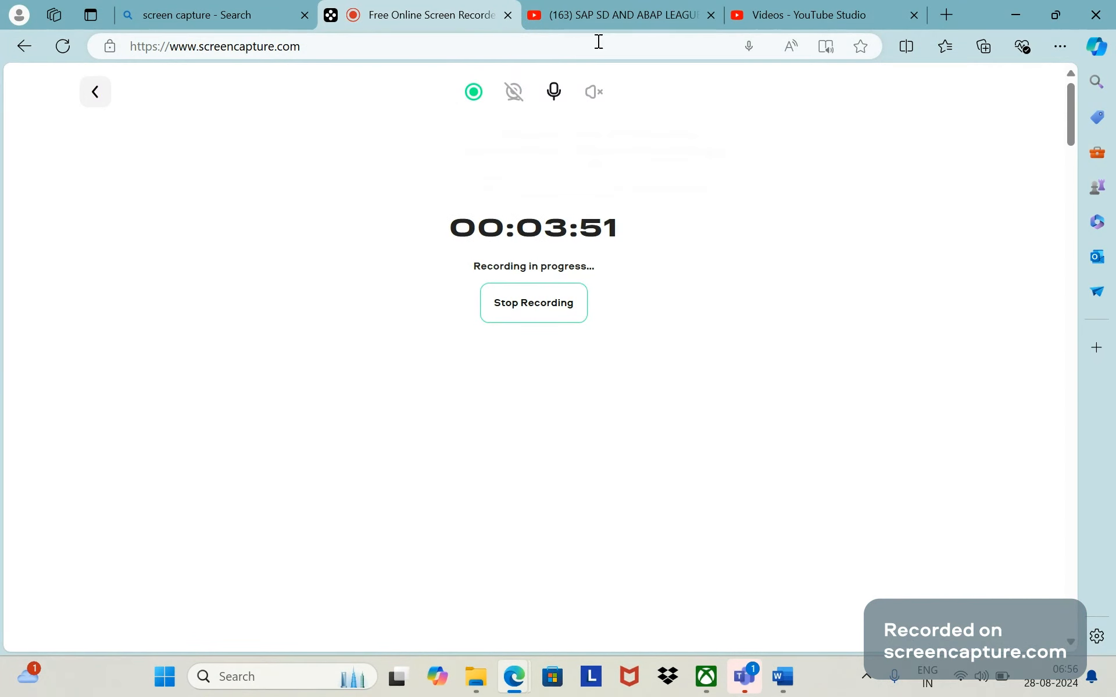
{"action": "left_click", "coordinate": [601, 21]}
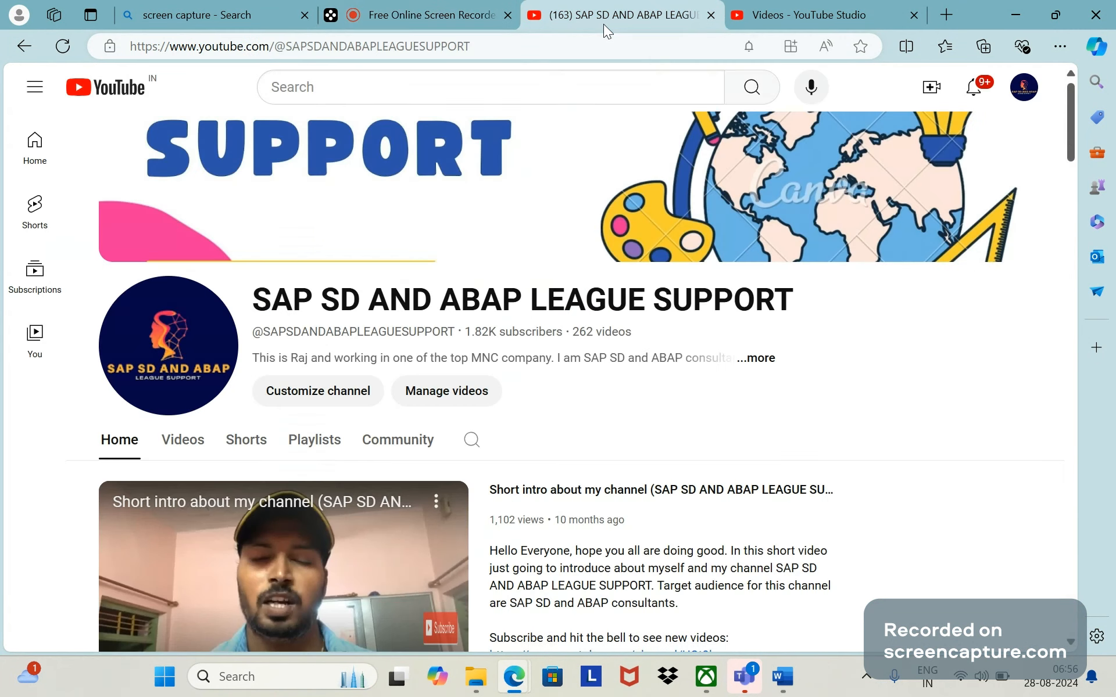
{"action": "left_click", "coordinate": [754, 15]}
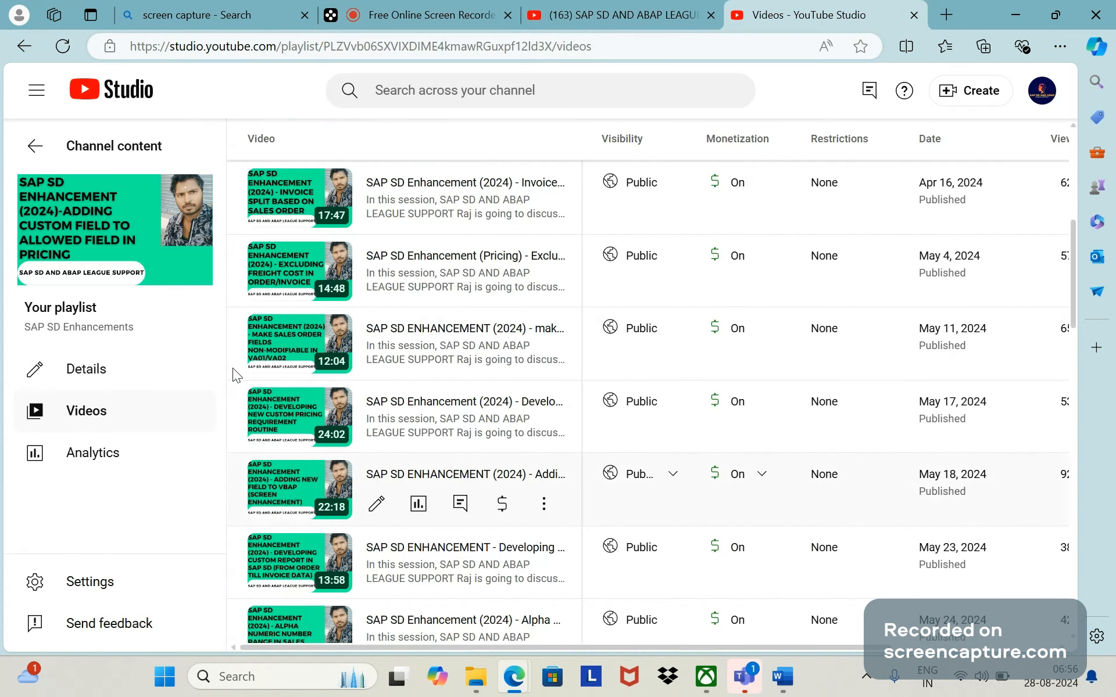
{"action": "mouse_move", "coordinate": [95, 241]}
{"action": "left_click", "coordinate": [418, 505]}
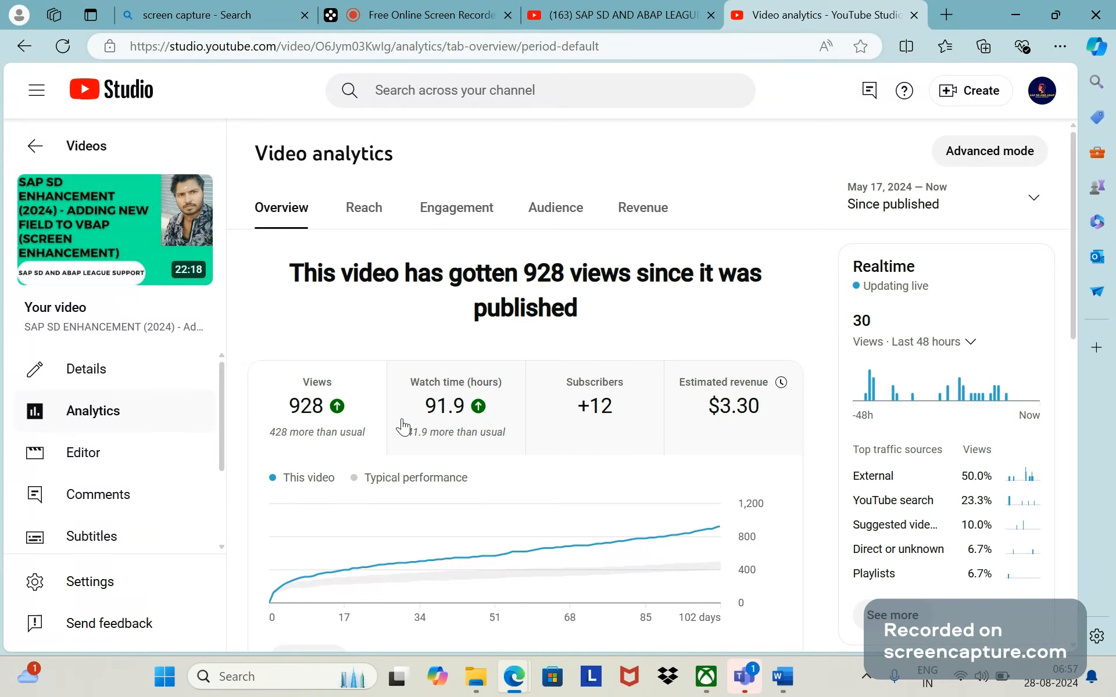
- Return to the Word document and start the empty Solution bullet with "If we wat to add any new field into sales order header level"
{"action": "left_click", "coordinate": [782, 678]}
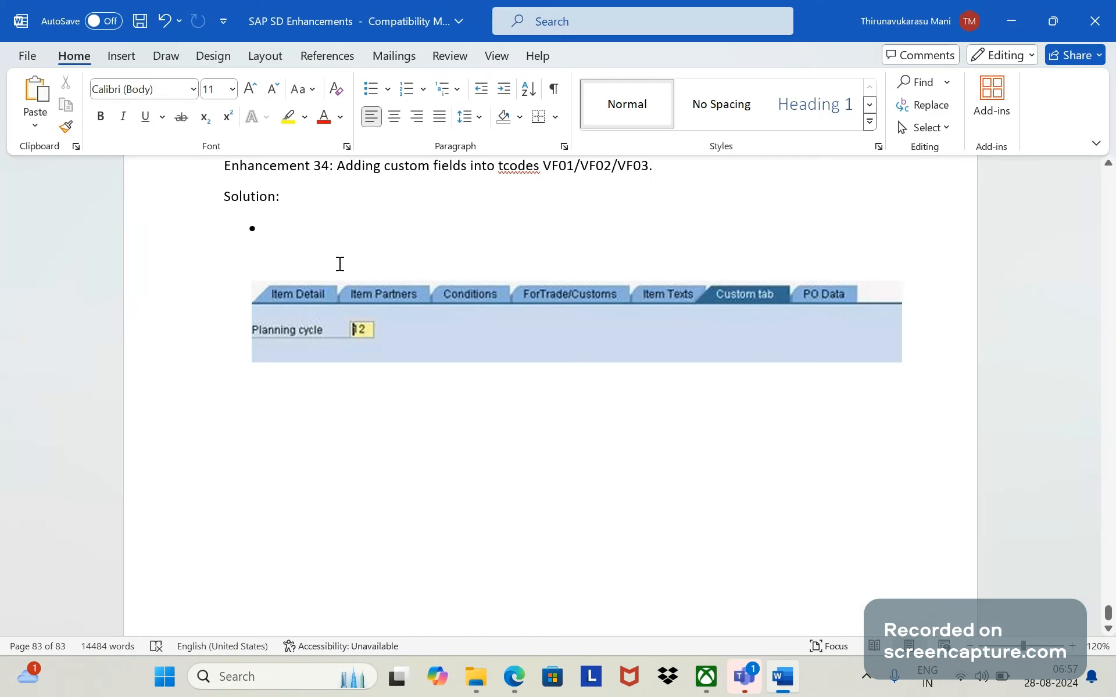
{"action": "left_click", "coordinate": [314, 228]}
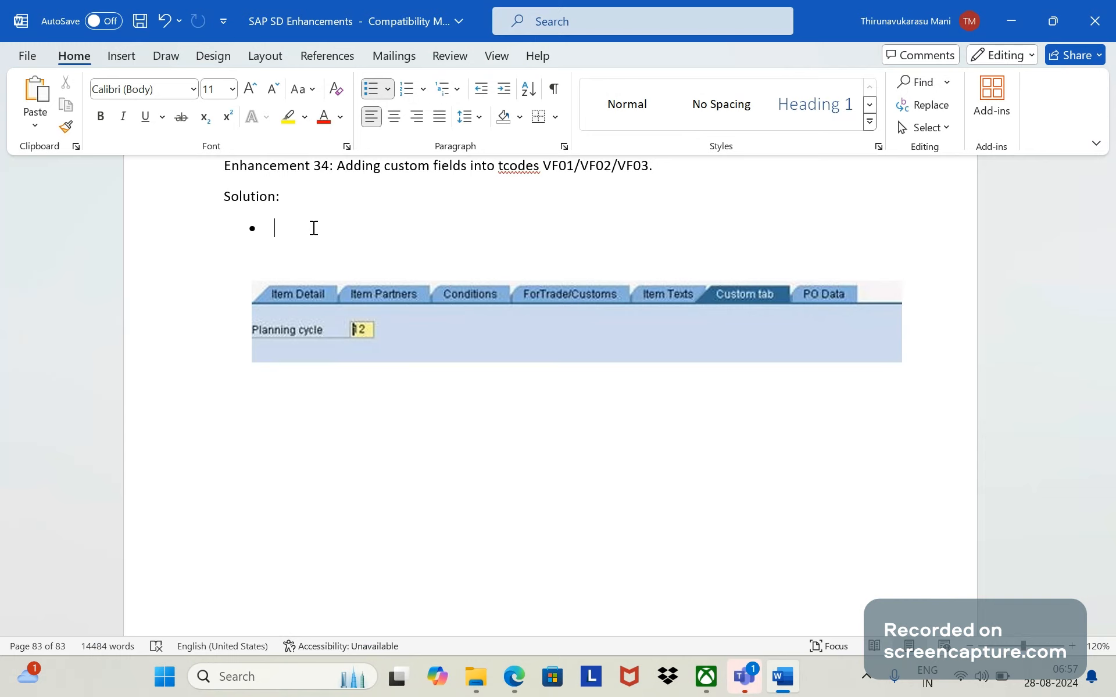
{"action": "type", "text": "If we wat to add an y b"}
{"action": "key", "text": "BackSpace"}
{"action": "key", "text": "BackSpace"}
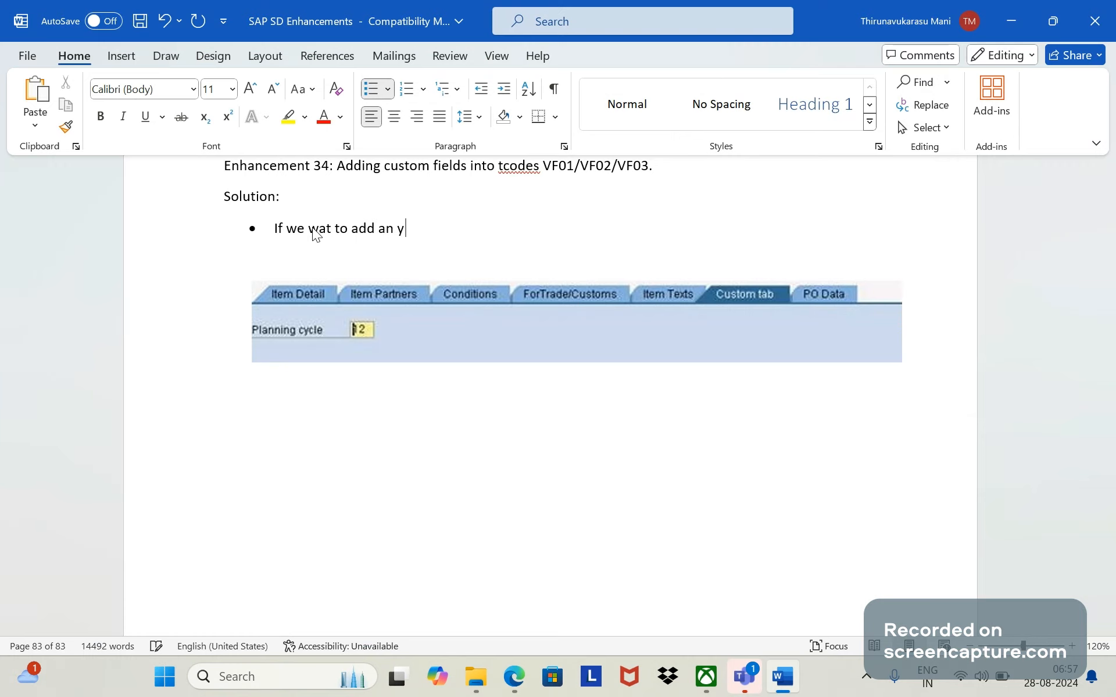
{"action": "key", "text": "BackSpace"}
{"action": "key", "text": "BackSpace"}
{"action": "type", "text": "y ew f"}
{"action": "key", "text": "BackSpace"}
{"action": "key", "text": "BackSpace"}
{"action": "key", "text": "BackSpace"}
{"action": "key", "text": "BackSpace"}
{"action": "type", "text": "new ffi"}
{"action": "key", "text": "BackSpace"}
{"action": "key", "text": "BackSpace"}
{"action": "type", "text": "ield into sales order hea"}
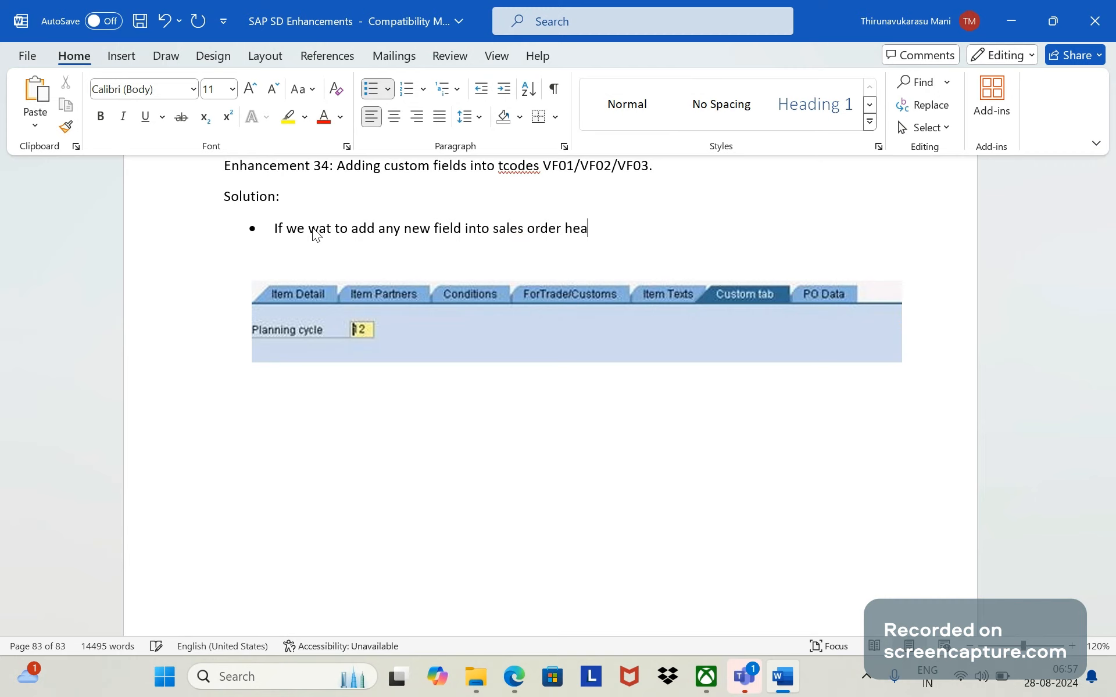
{"action": "type", "text": "der level"}
{"action": "key", "text": "BackSpace"}
- Continue the first Solution bullet with ", the we have screen number 8459"
{"action": "type", "text": ", the we have"}
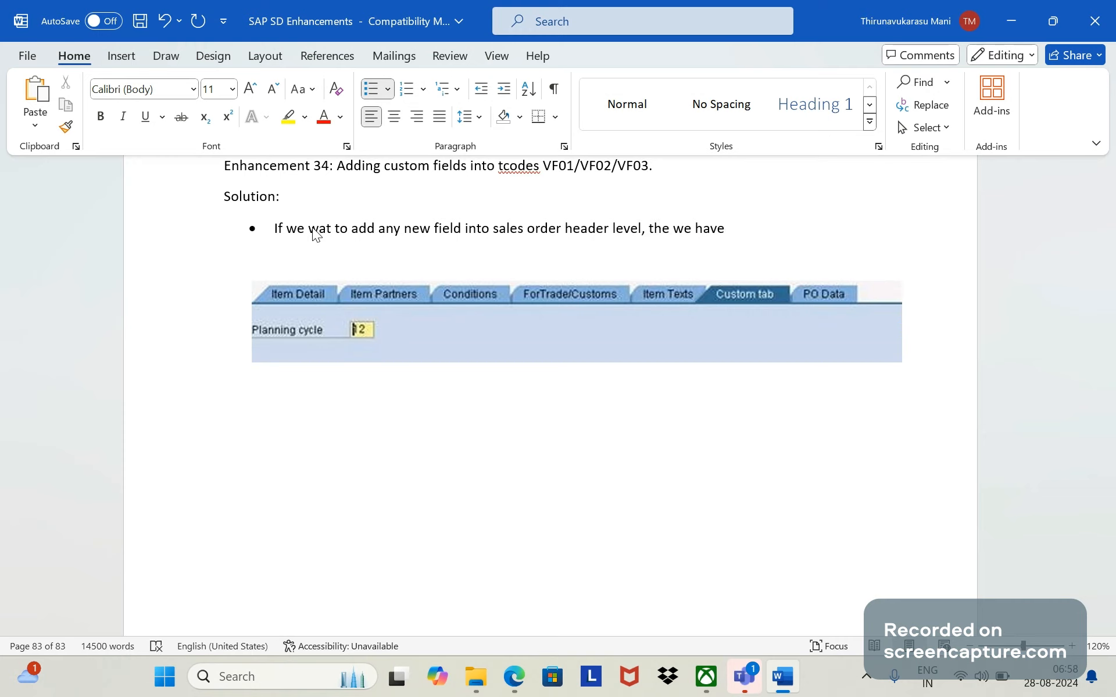
{"action": "type", "text": " screen u"}
{"action": "key", "text": "BackSpace"}
{"action": "type", "text": "number 845"}
{"action": "type", "text": "9"}
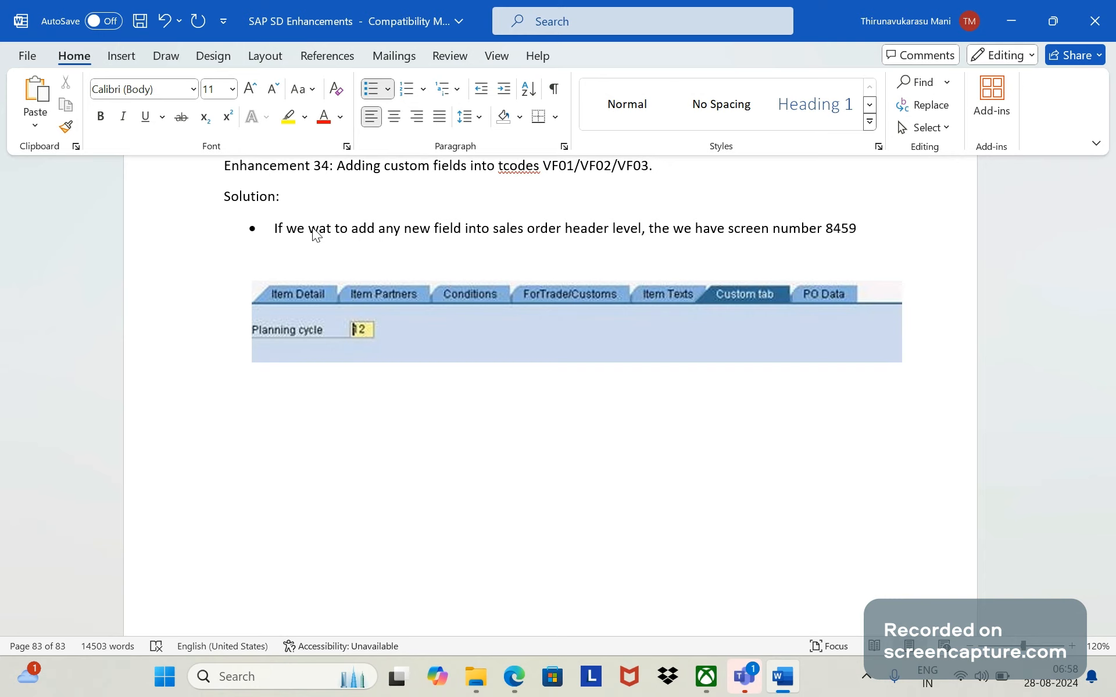
{"action": "type", "text": " ava"}
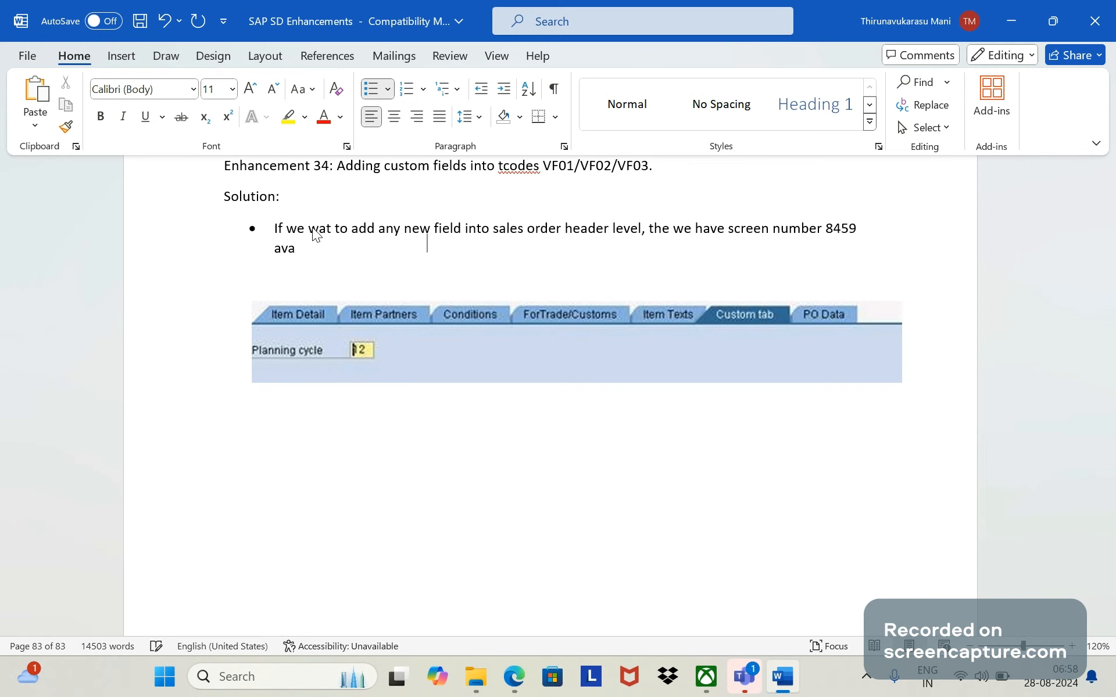
{"action": "type", "text": "ilable ud"}
- Finish the first Solution bullet with "available under the program SAPMV45A."
{"action": "key", "text": "BackSpace"}
{"action": "type", "text": "nder the prog"}
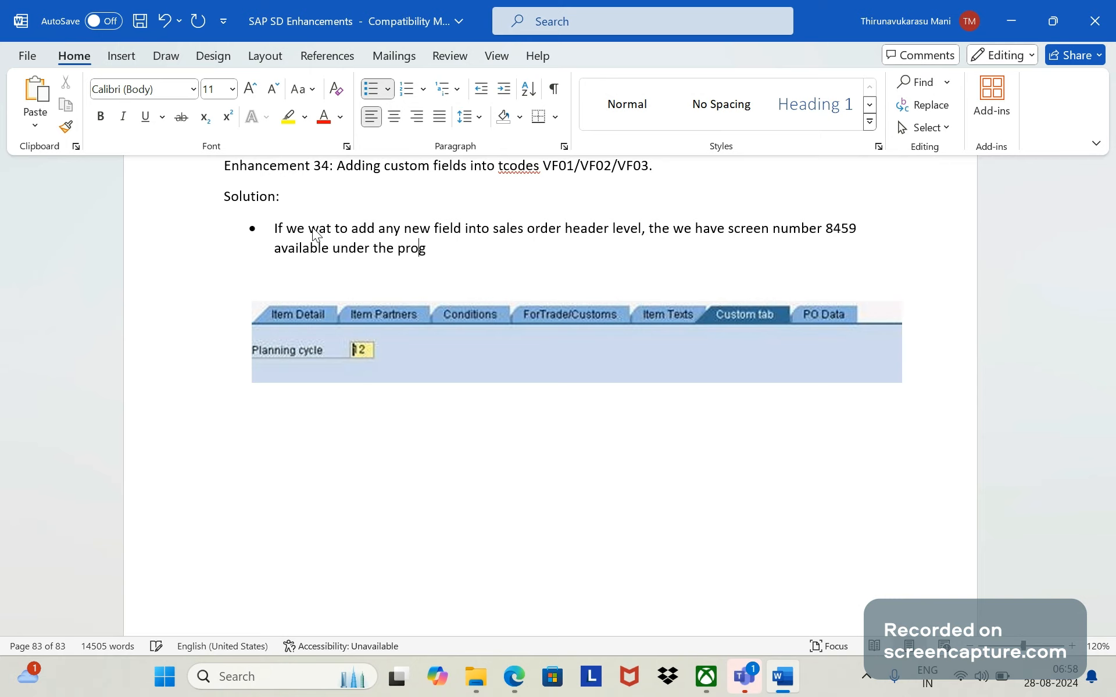
{"action": "type", "text": "ram"}
{"action": "key", "text": "Caps_Lock"}
{"action": "type", "text": "SAPMV"}
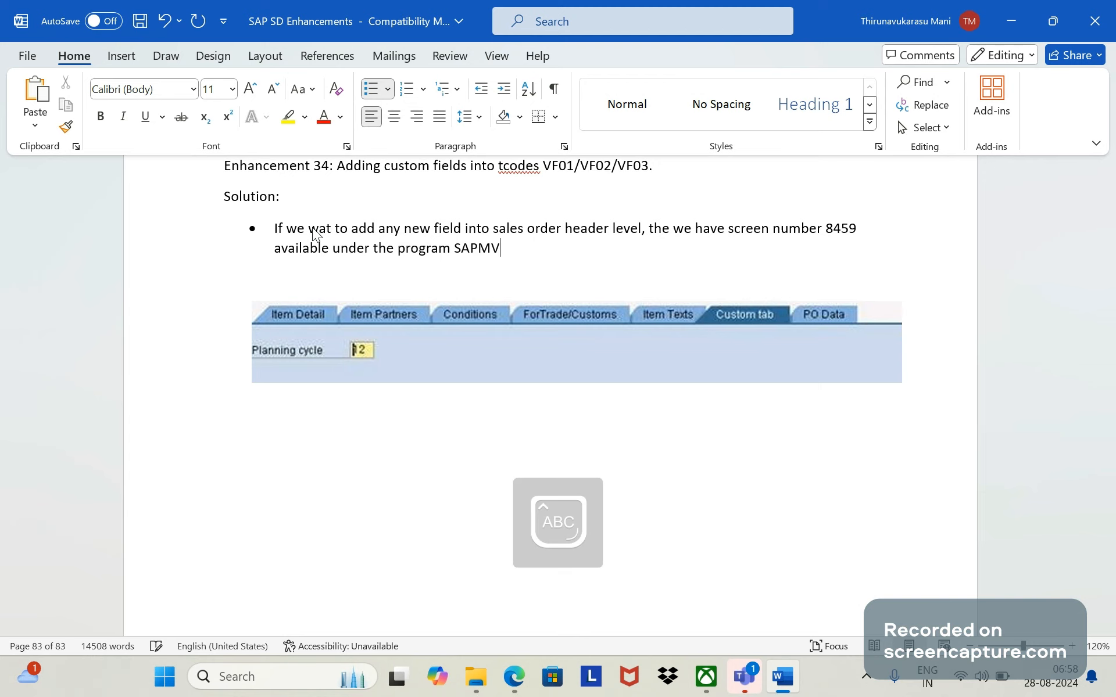
{"action": "type", "text": "45A"}
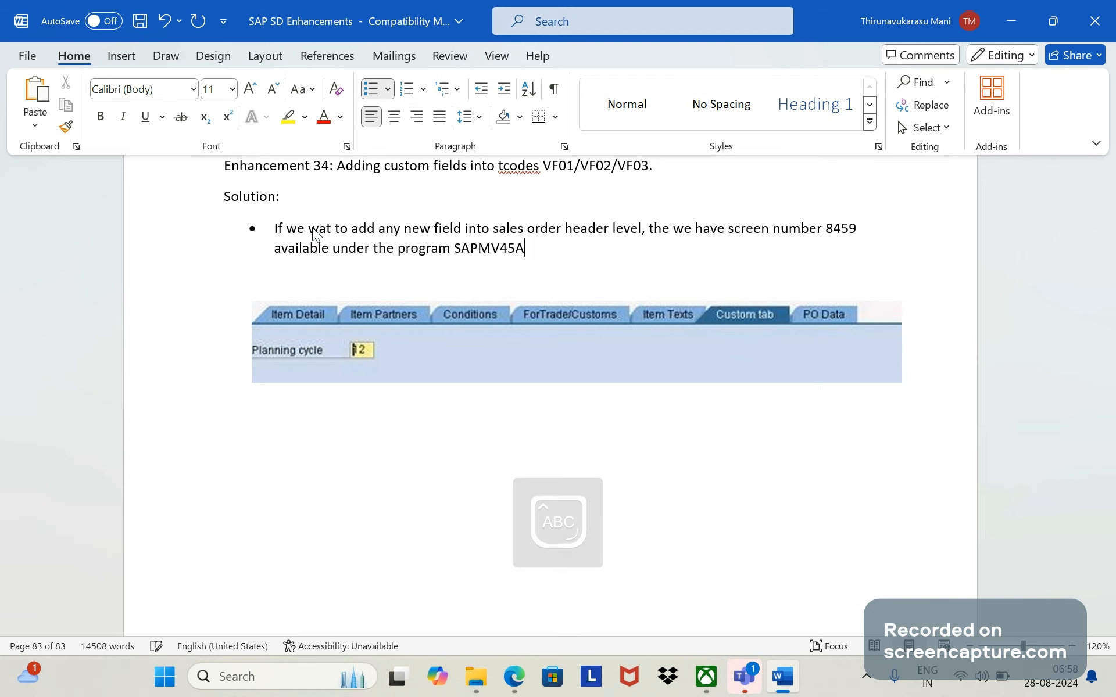
{"action": "type", "text": "."}
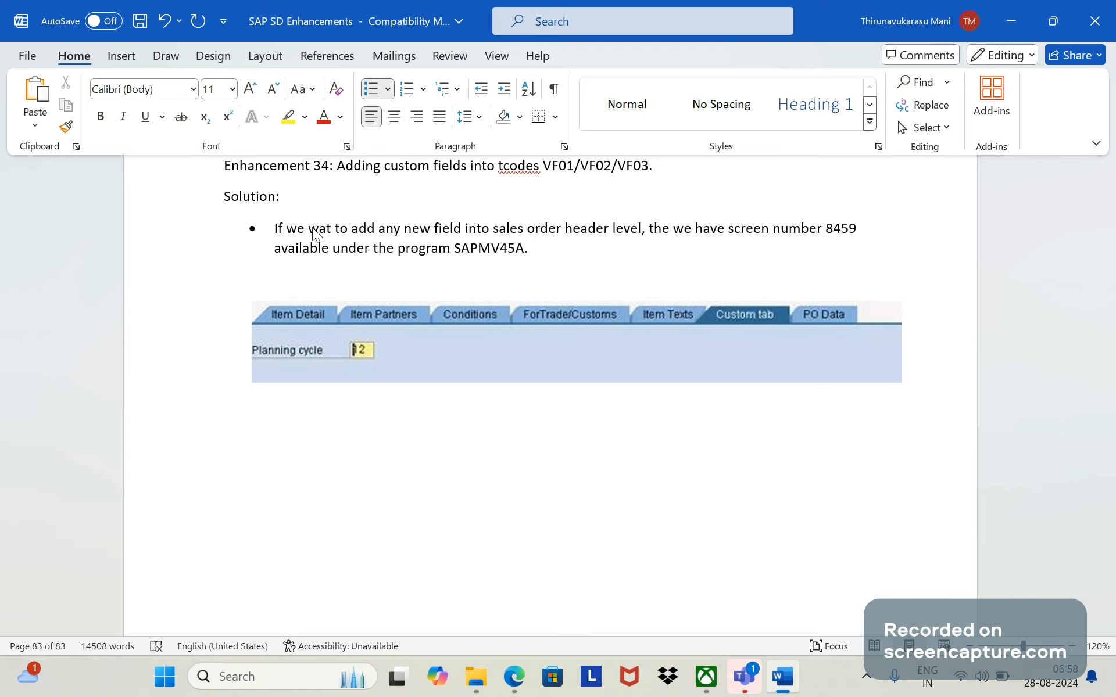
- Add a second Solution bullet containing a copy of the first bullet's sentence
{"action": "key", "text": "Return"}
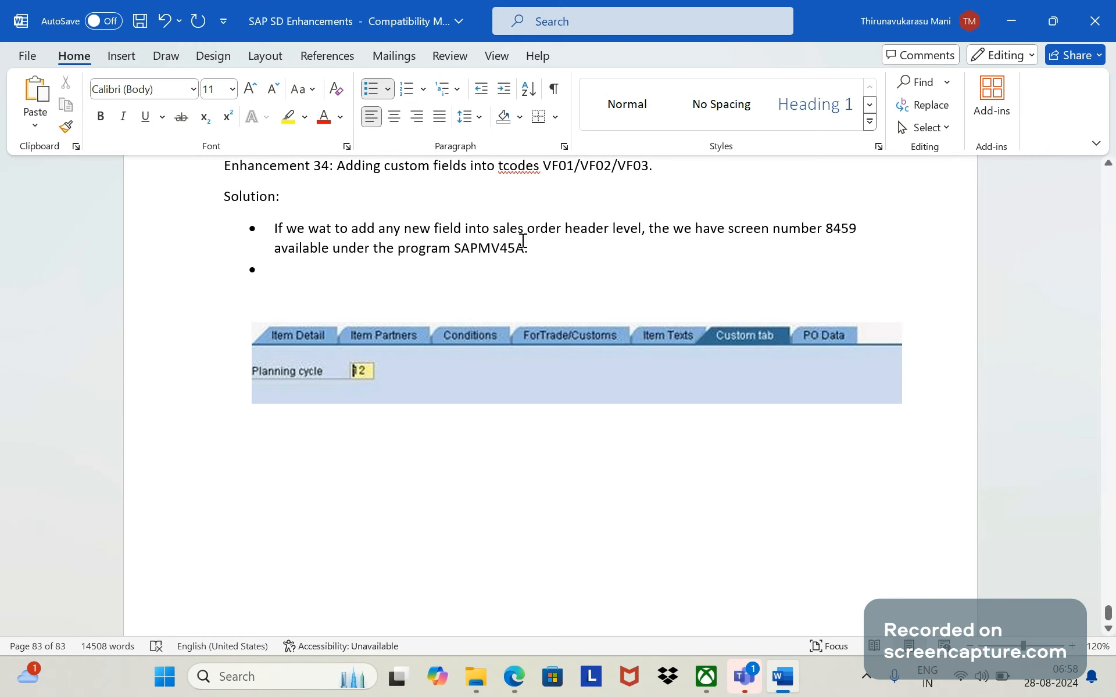
{"action": "left_click_drag", "start_coordinate": [523, 241], "coordinate": [283, 233]}
{"action": "key", "text": "ctrl+c"}
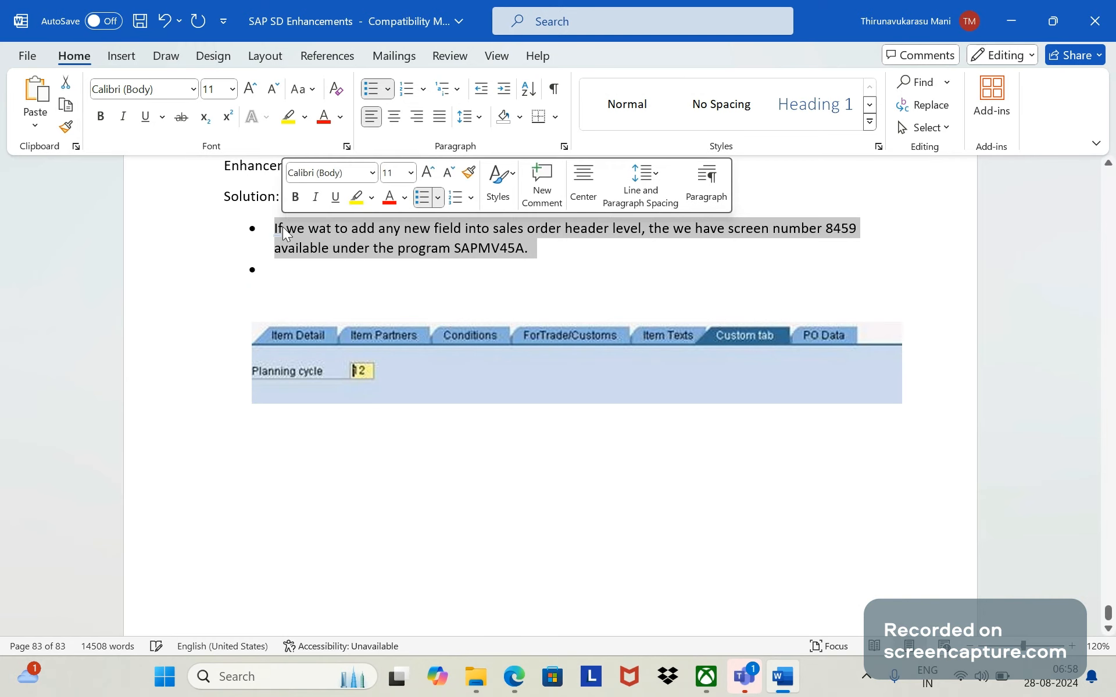
{"action": "left_click", "coordinate": [289, 273]}
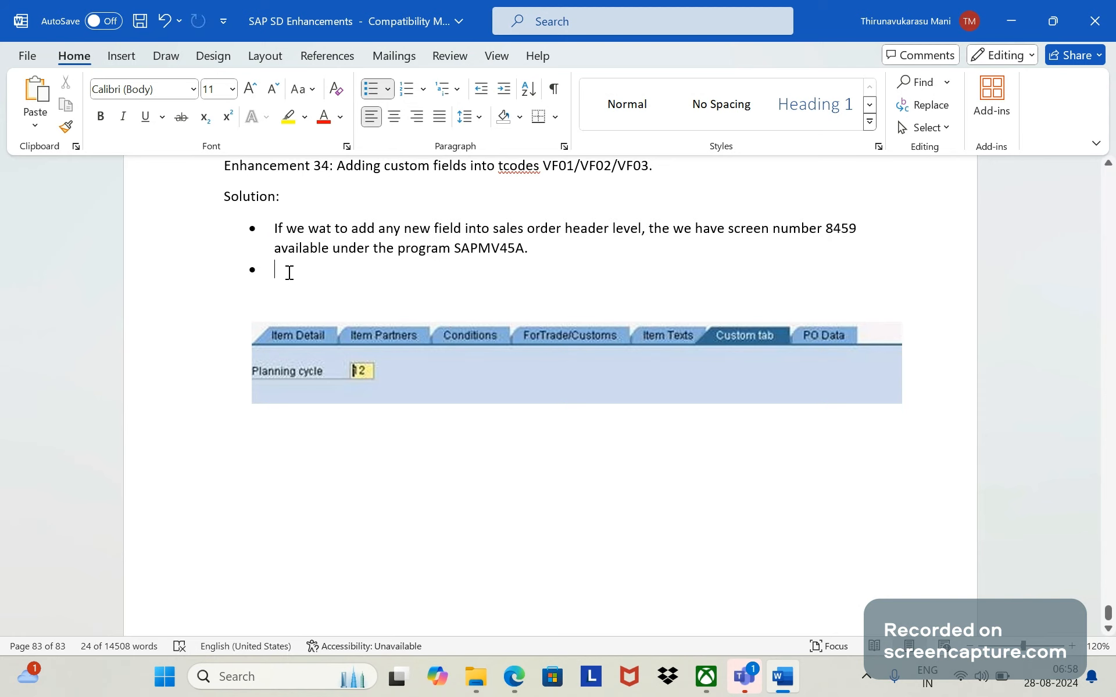
{"action": "key", "text": "ctrl+v"}
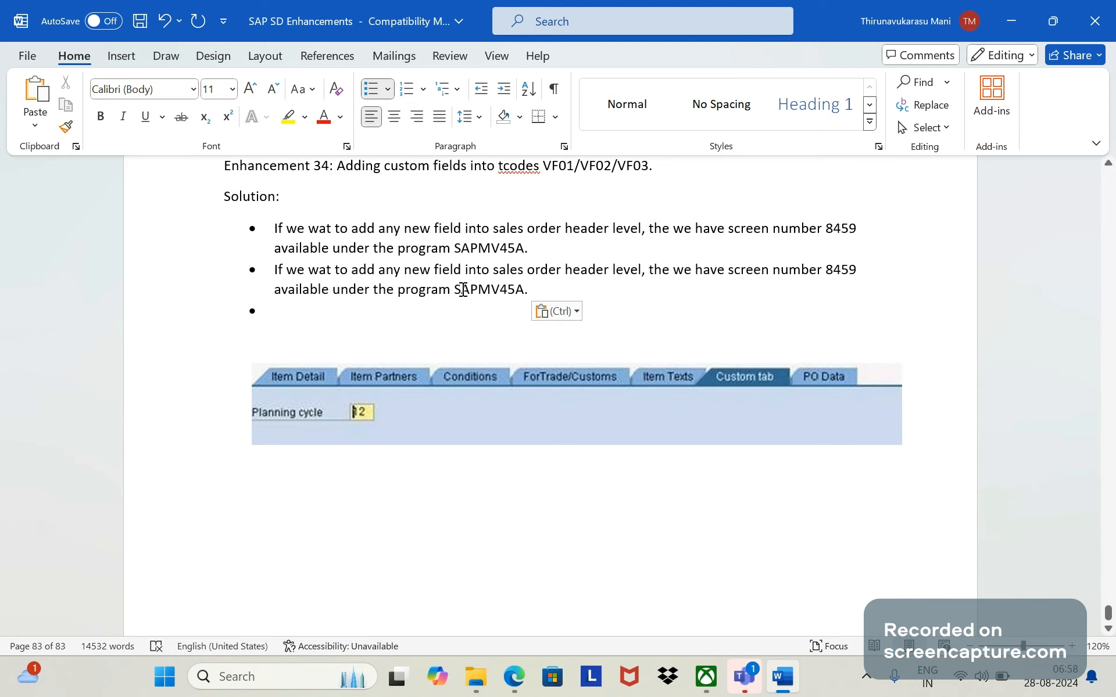
- Replace the word "header" with "item" in the second Solution bullet
{"action": "left_click", "coordinate": [640, 276]}
{"action": "key", "text": "BackSpace"}
{"action": "key", "text": "BackSpace"}
{"action": "key", "text": "BackSpace"}
{"action": "key", "text": "BackSpace"}
{"action": "key", "text": "BackSpace"}
{"action": "key", "text": "BackSpace"}
{"action": "key", "text": "BackSpace"}
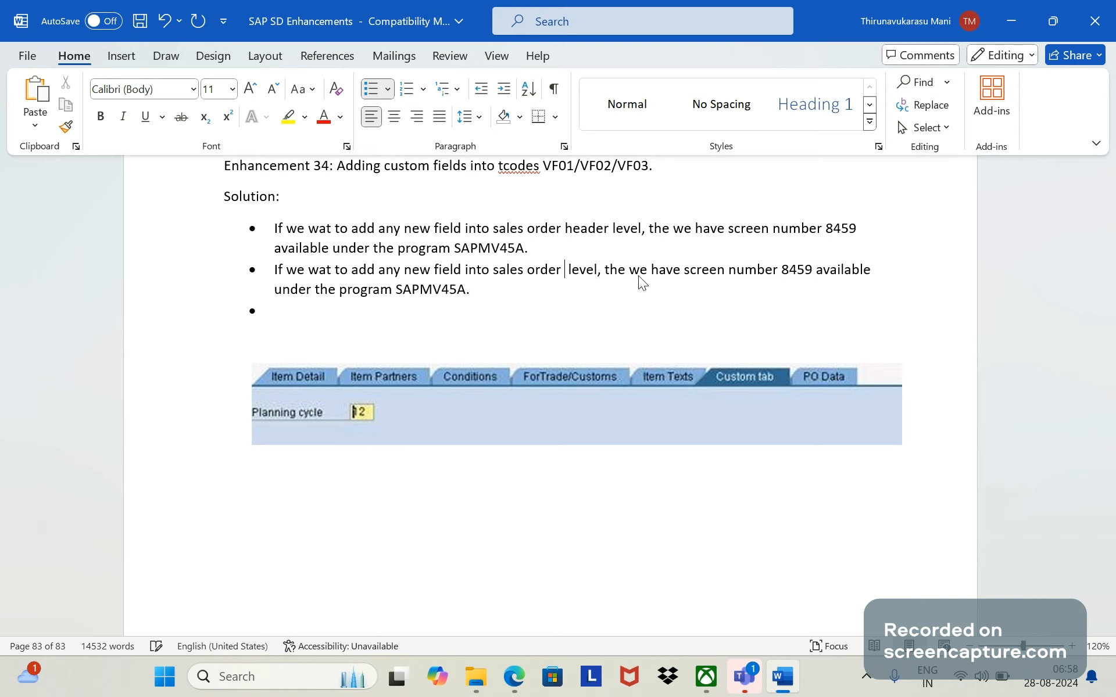
{"action": "type", "text": "IT"}
{"action": "key", "text": "Caps_Lock"}
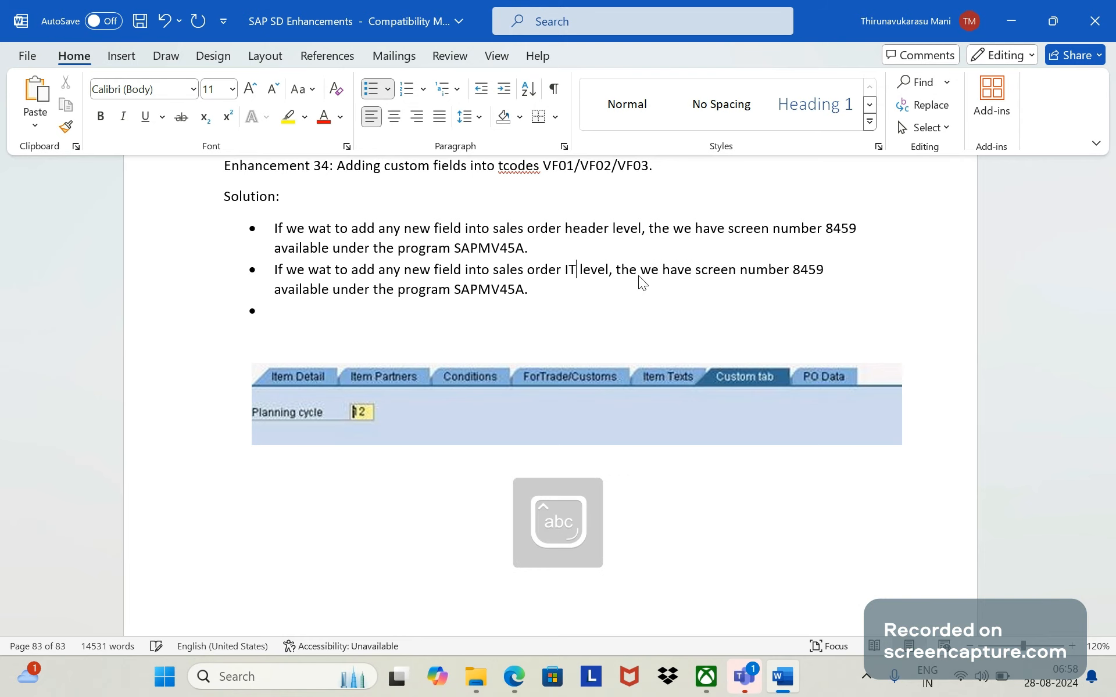
{"action": "key", "text": "BackSpace"}
{"action": "key", "text": "BackSpace"}
{"action": "type", "text": "item"}
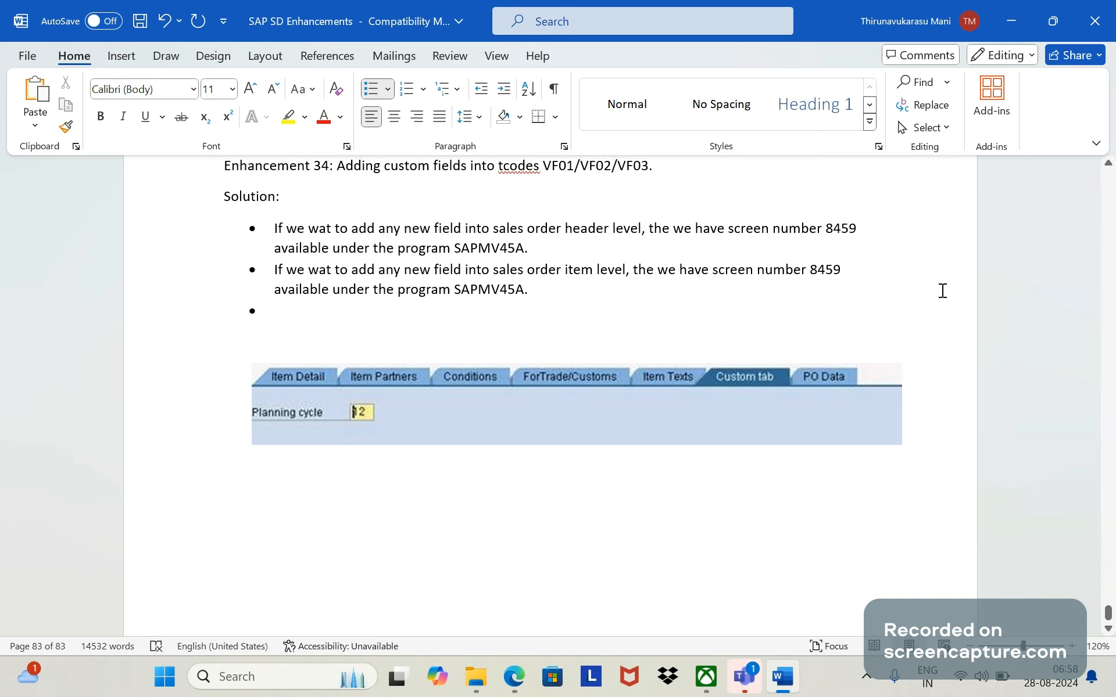
- Change the screen number in the second Solution bullet to 8309
{"action": "left_click", "coordinate": [847, 267]}
{"action": "key", "text": "BackSpace"}
{"action": "key", "text": "BackSpace"}
{"action": "key", "text": "BackSpace"}
{"action": "type", "text": "30"}
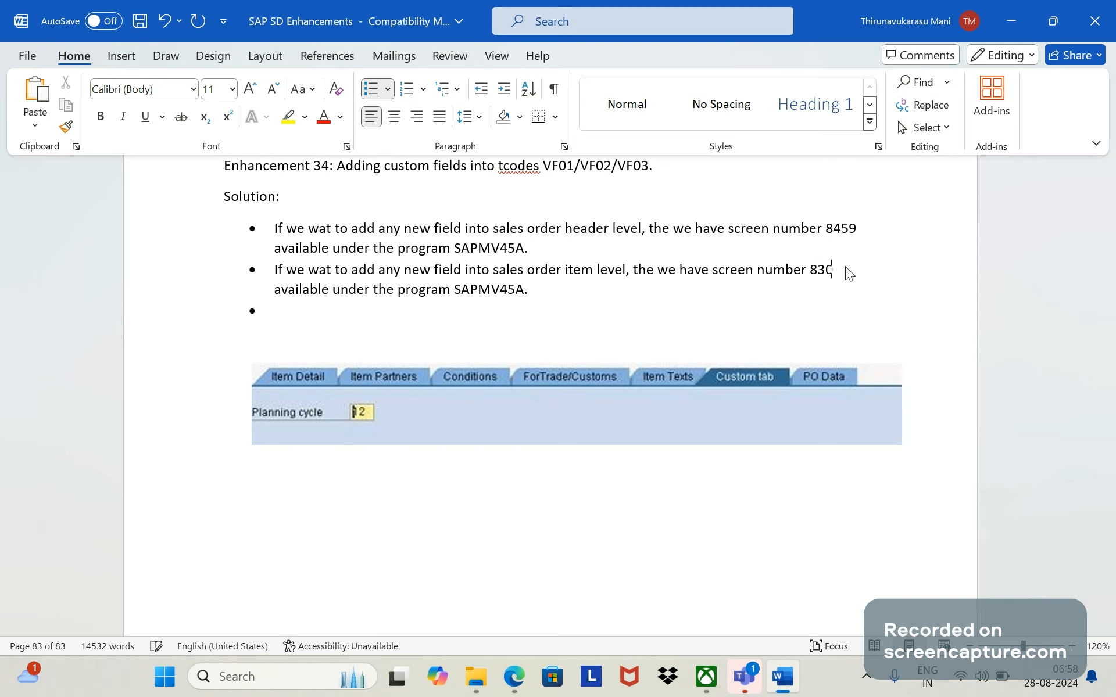
{"action": "type", "text": "9"}
{"action": "left_click_drag", "start_coordinate": [549, 290], "coordinate": [382, 250]}
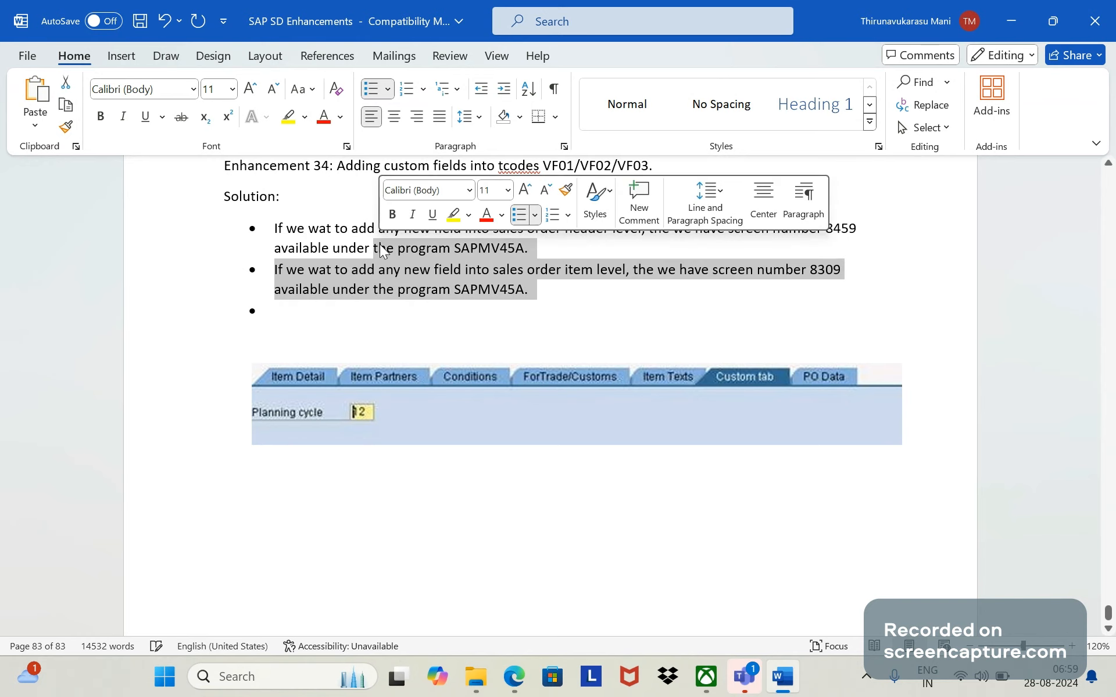
{"action": "left_click", "coordinate": [474, 338]}
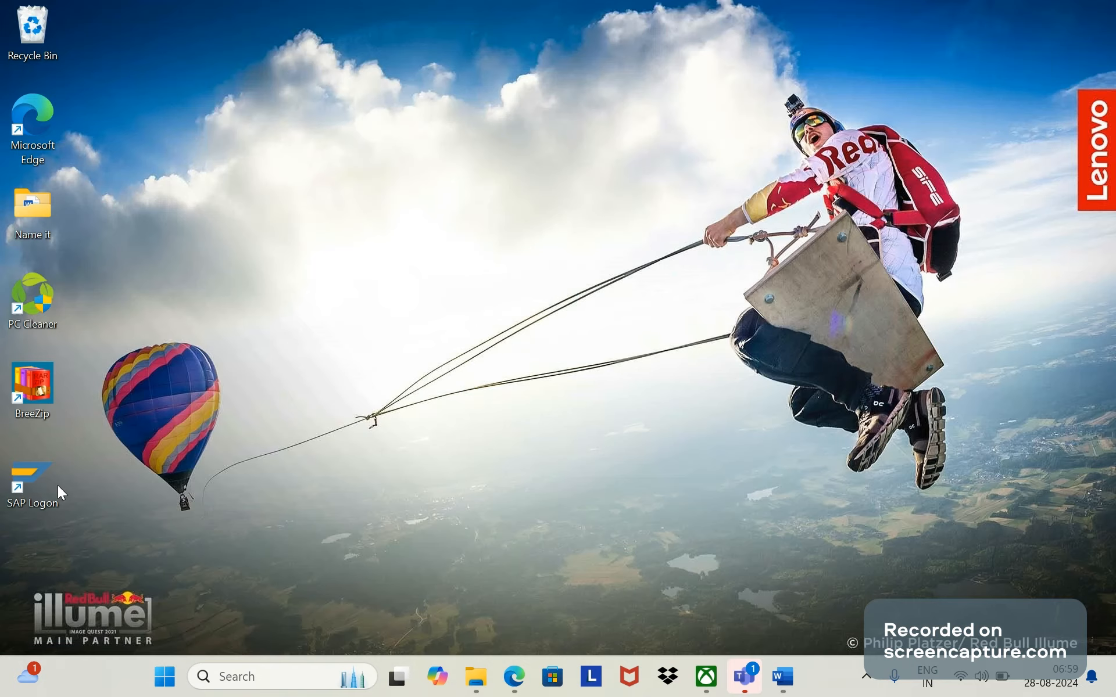
- Launch SAP Logon, open the S/4 HANA connection and log on to client 100 with the saved user name and the account password
{"action": "double_click", "coordinate": [47, 482]}
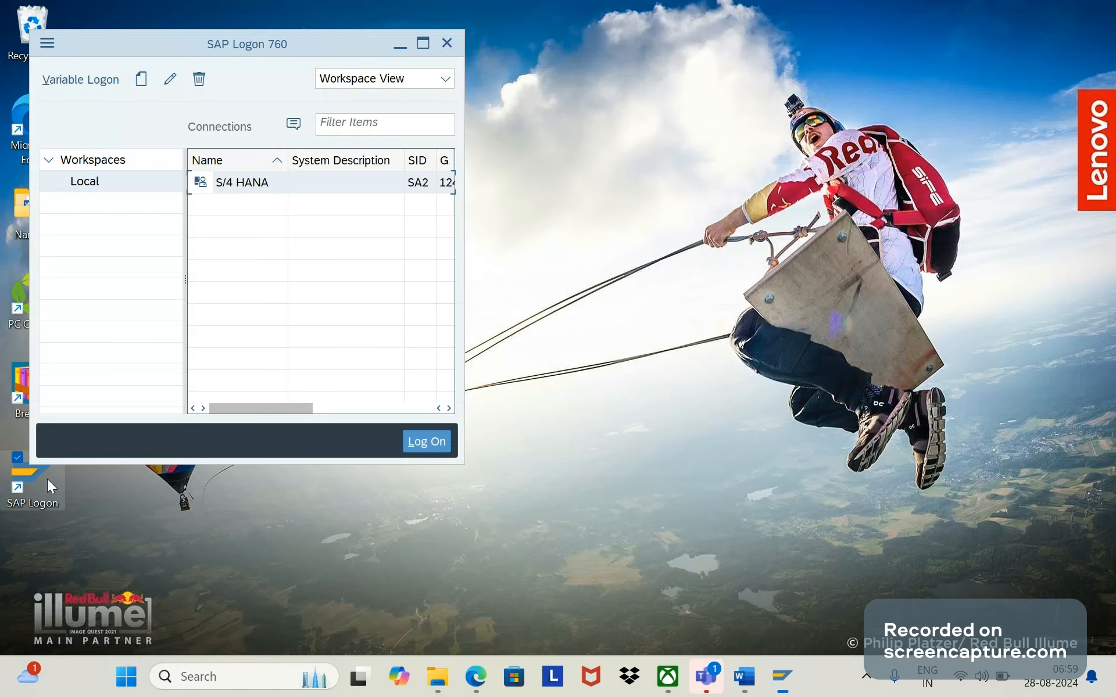
{"action": "double_click", "coordinate": [236, 188]}
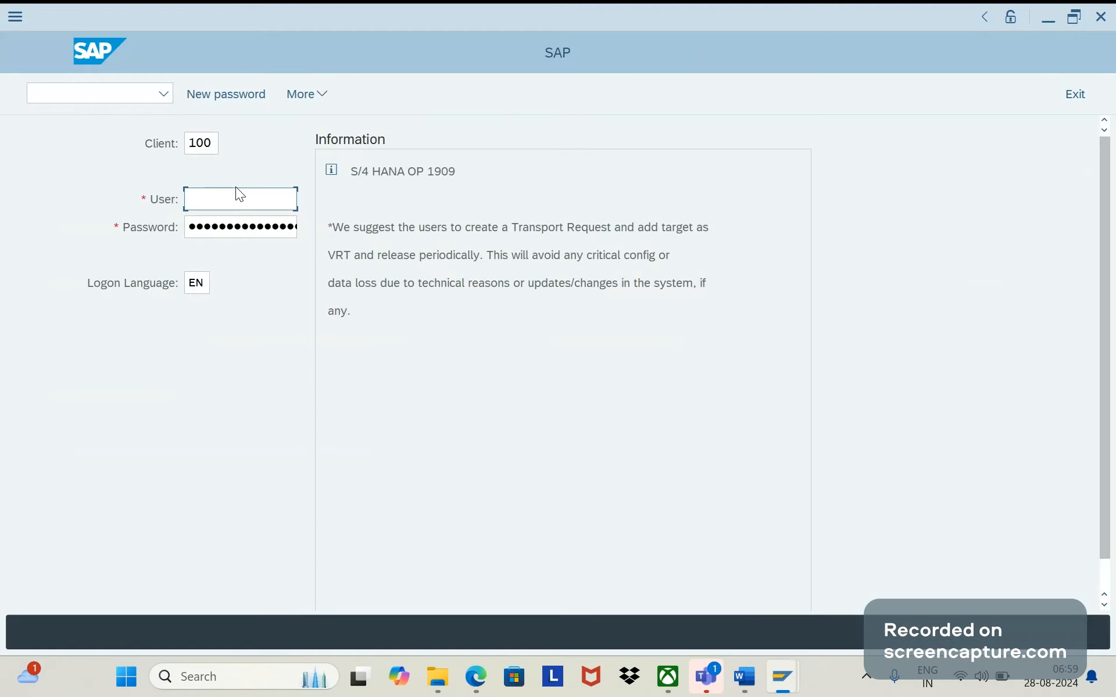
{"action": "key", "text": "Down"}
{"action": "key", "text": "Down"}
{"action": "key", "text": "Tab"}
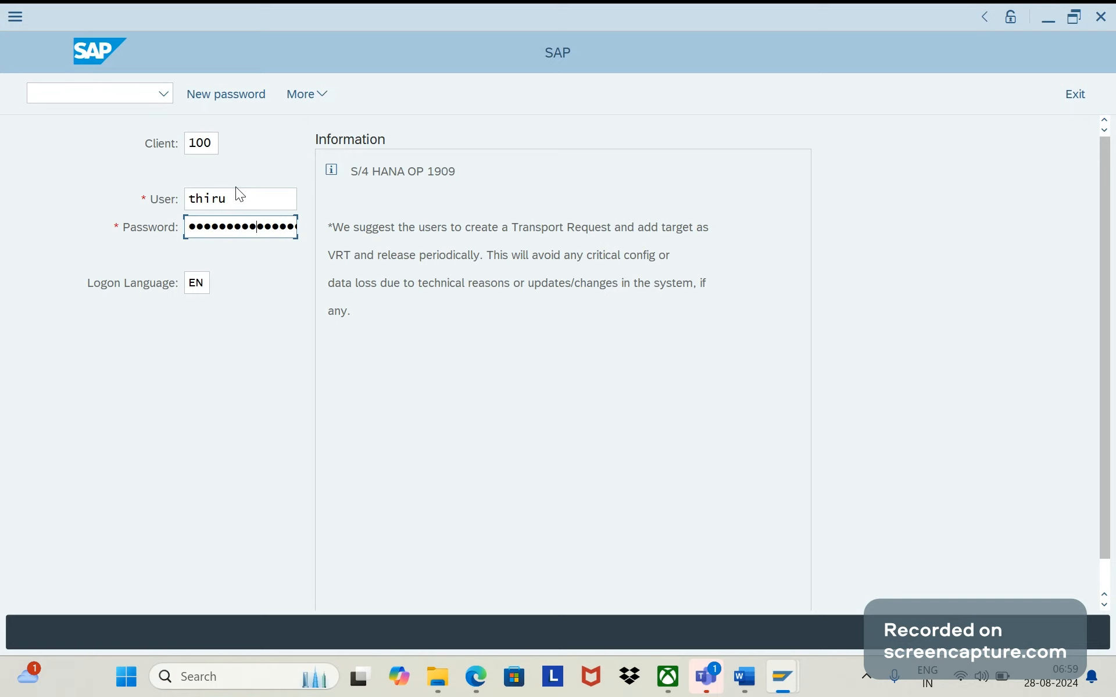
{"action": "key", "text": "Return"}
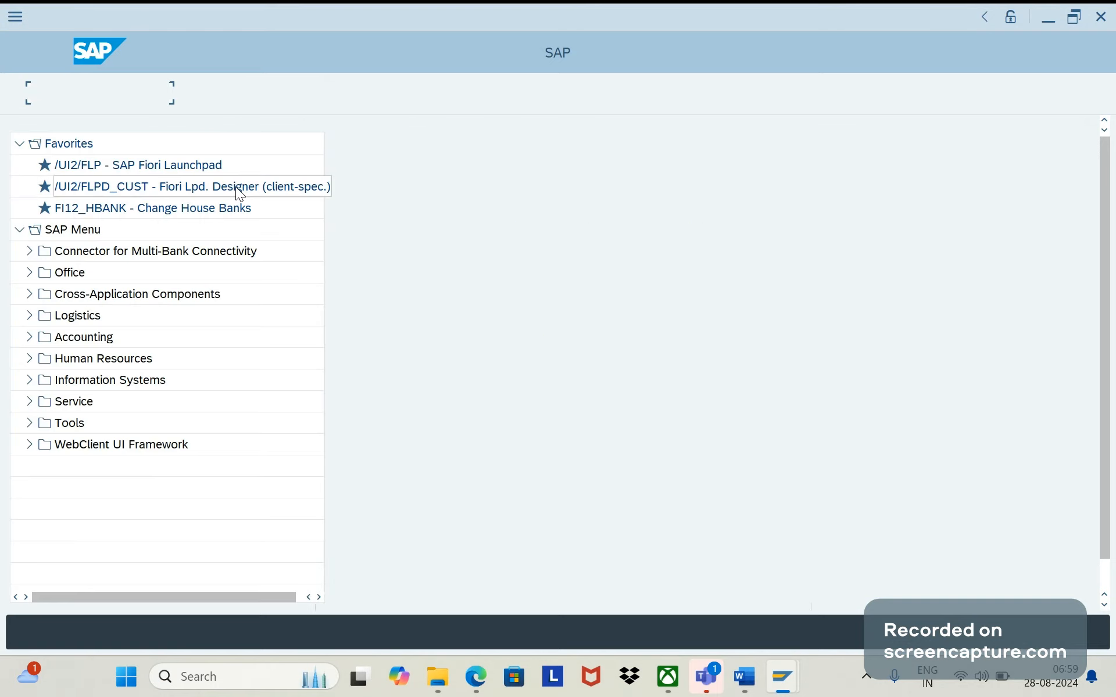
- Open transaction VF03 and fill in the previously used billing document number
{"action": "type", "text": "vf"}
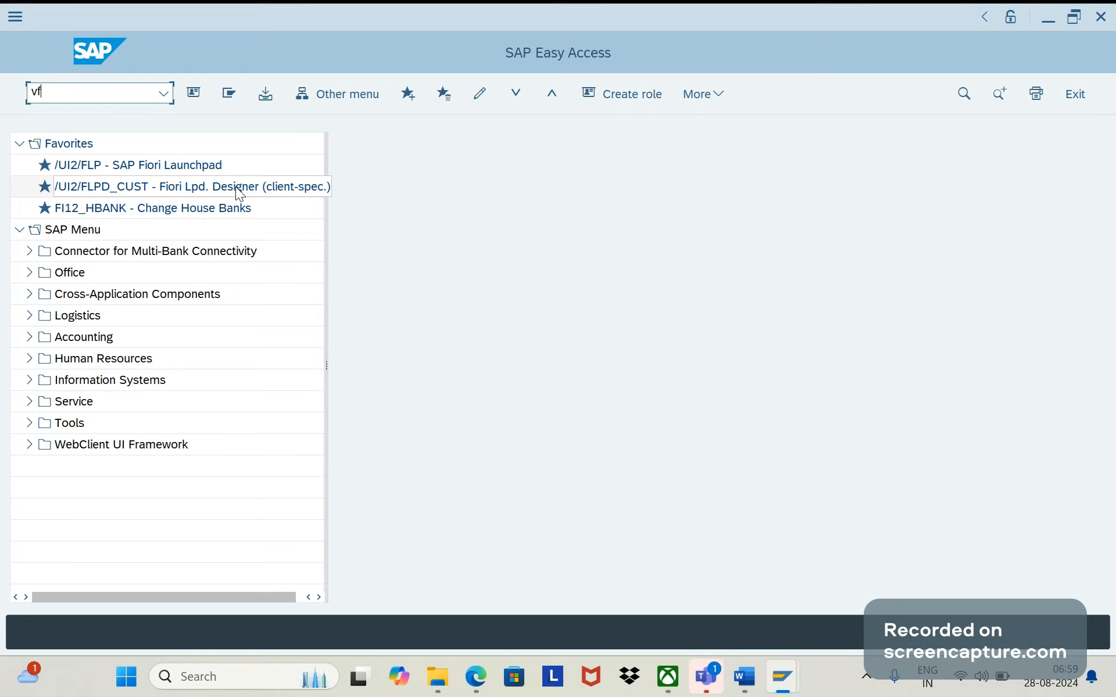
{"action": "type", "text": "03"}
{"action": "key", "text": "Return"}
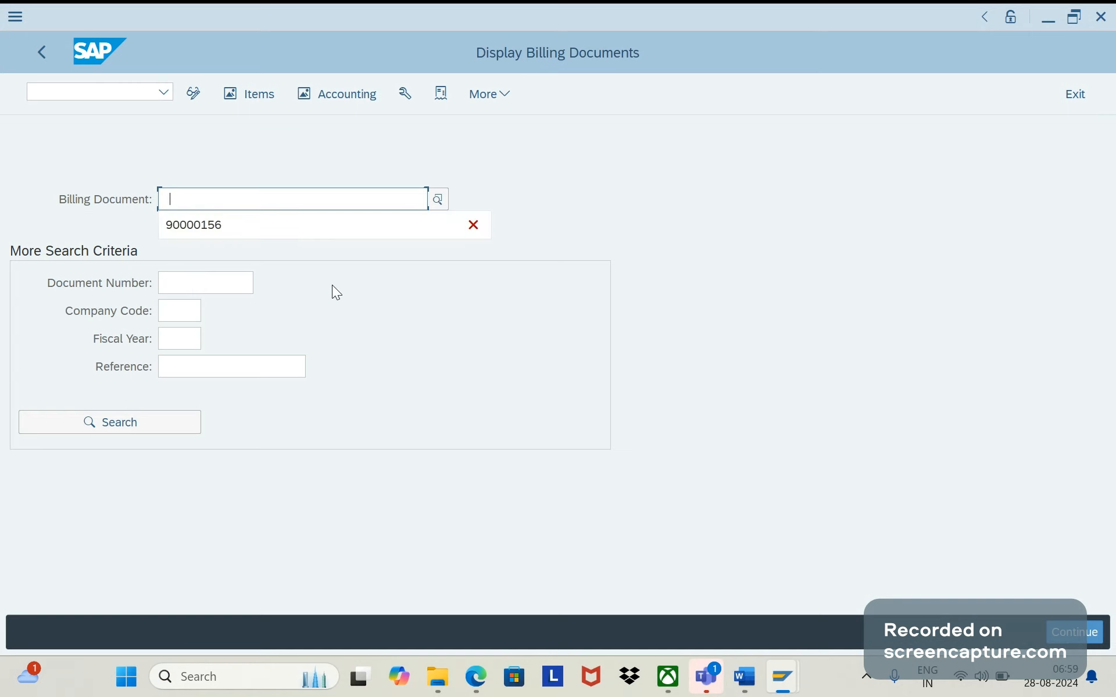
{"action": "key", "text": "Down"}
{"action": "key", "text": "Return"}
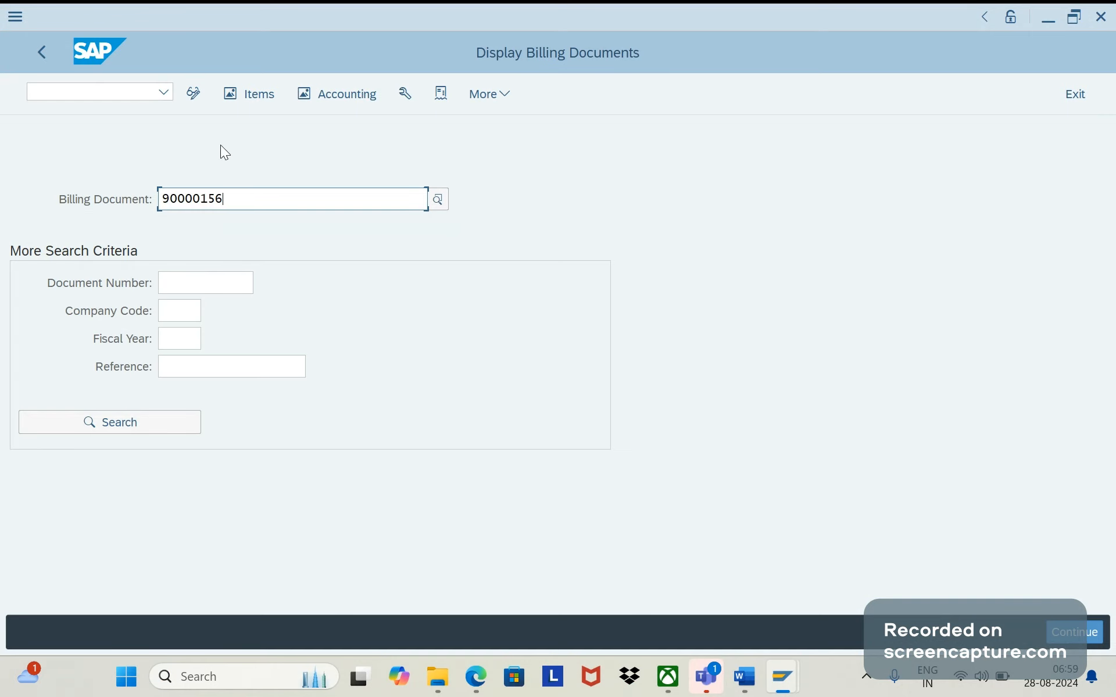
- Look up the screen program name of transaction VF03 in the system status details
{"action": "left_click", "coordinate": [499, 93]}
{"action": "mouse_move", "coordinate": [587, 263]}
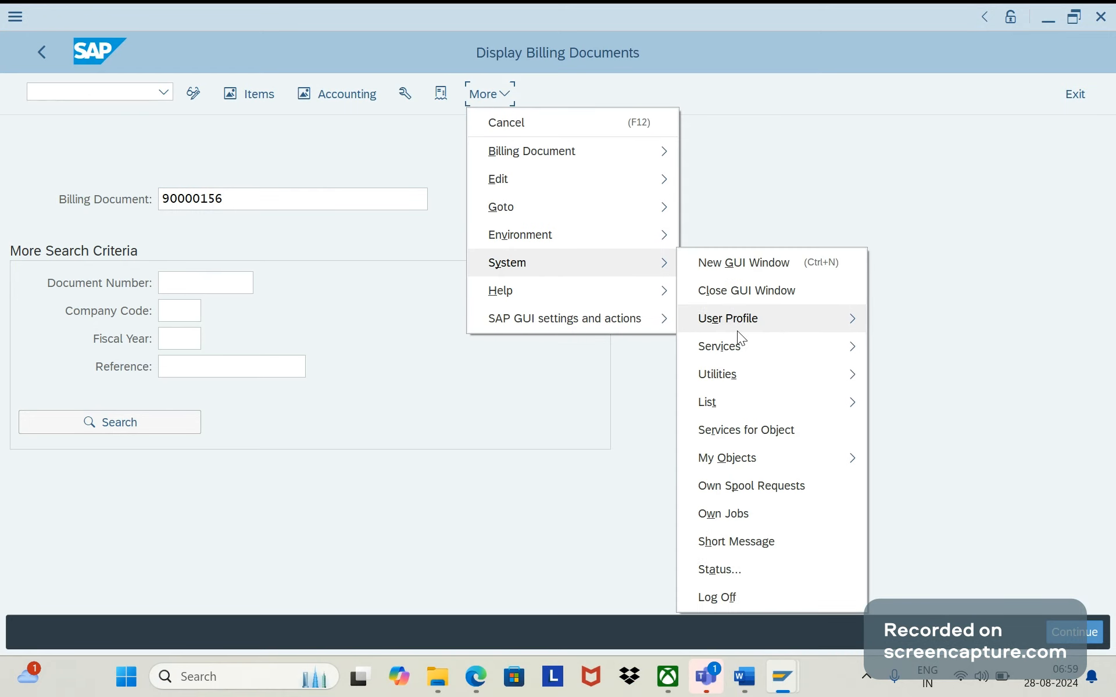
{"action": "left_click", "coordinate": [725, 564]}
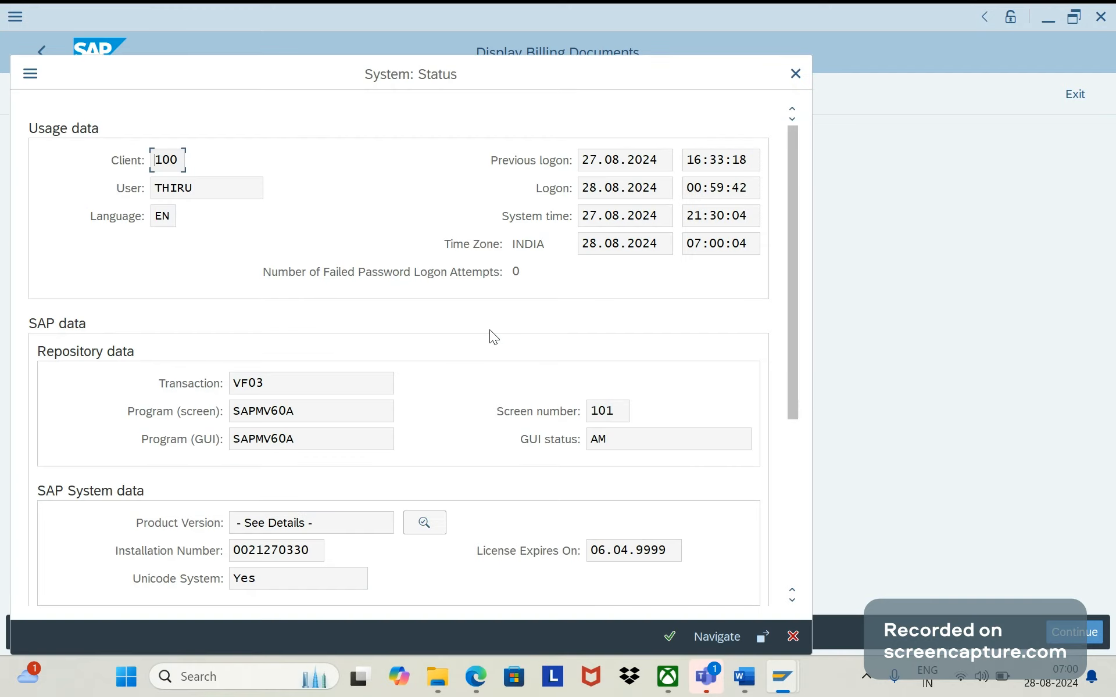
{"action": "double_click", "coordinate": [298, 416]}
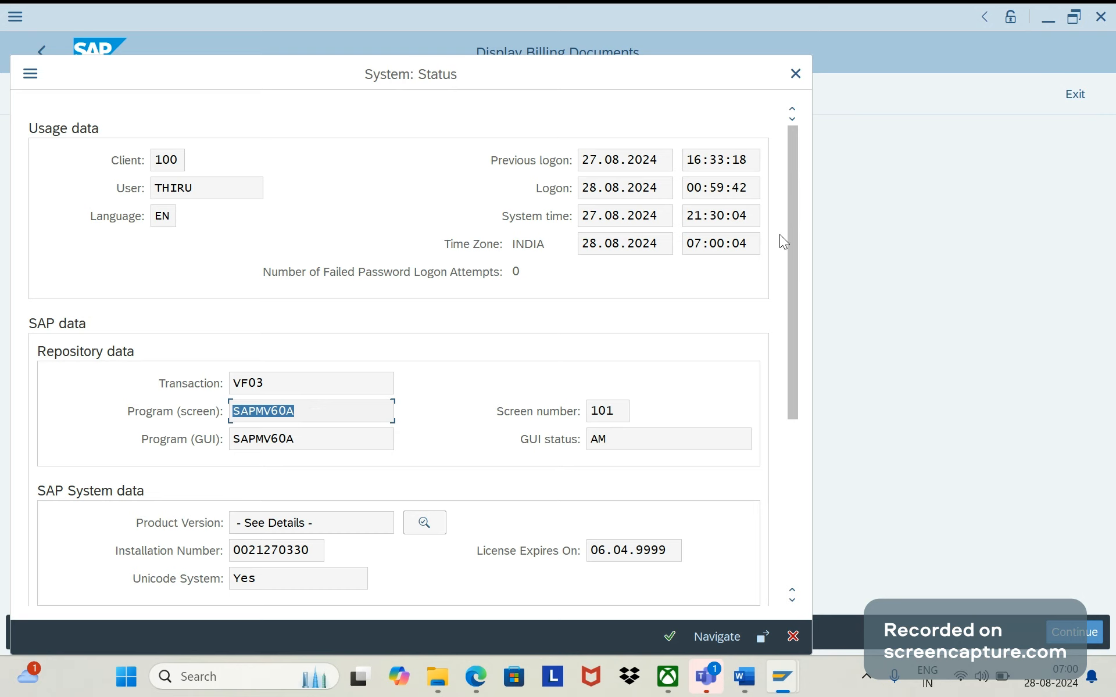
{"action": "left_click", "coordinate": [796, 74]}
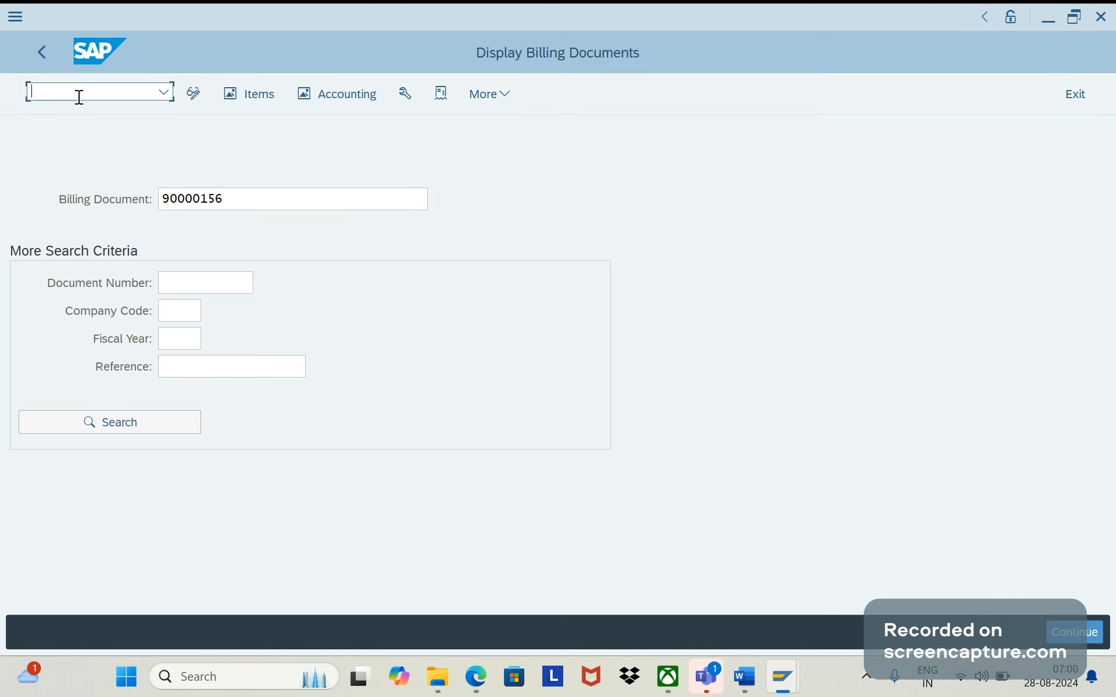
- Open transaction SE80 in a new session
{"action": "type", "text": "/ose8"}
{"action": "key", "text": "Return"}
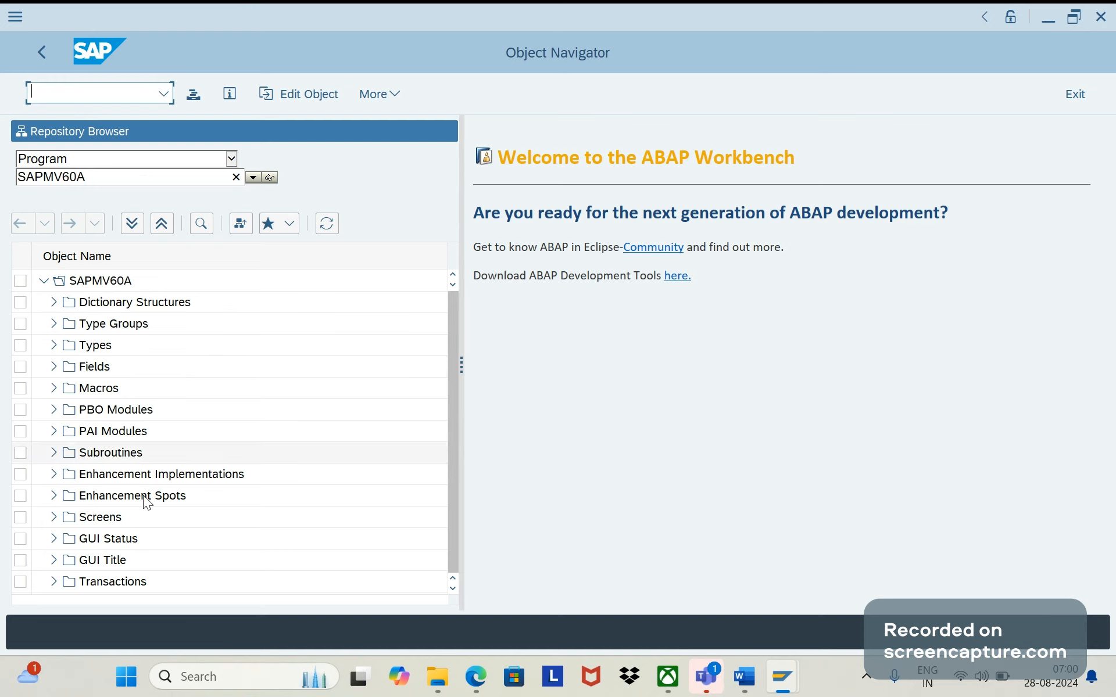
- Expand the screens of program SAPMV60A and display the flow logic of screen 6001
{"action": "left_click", "coordinate": [114, 329]}
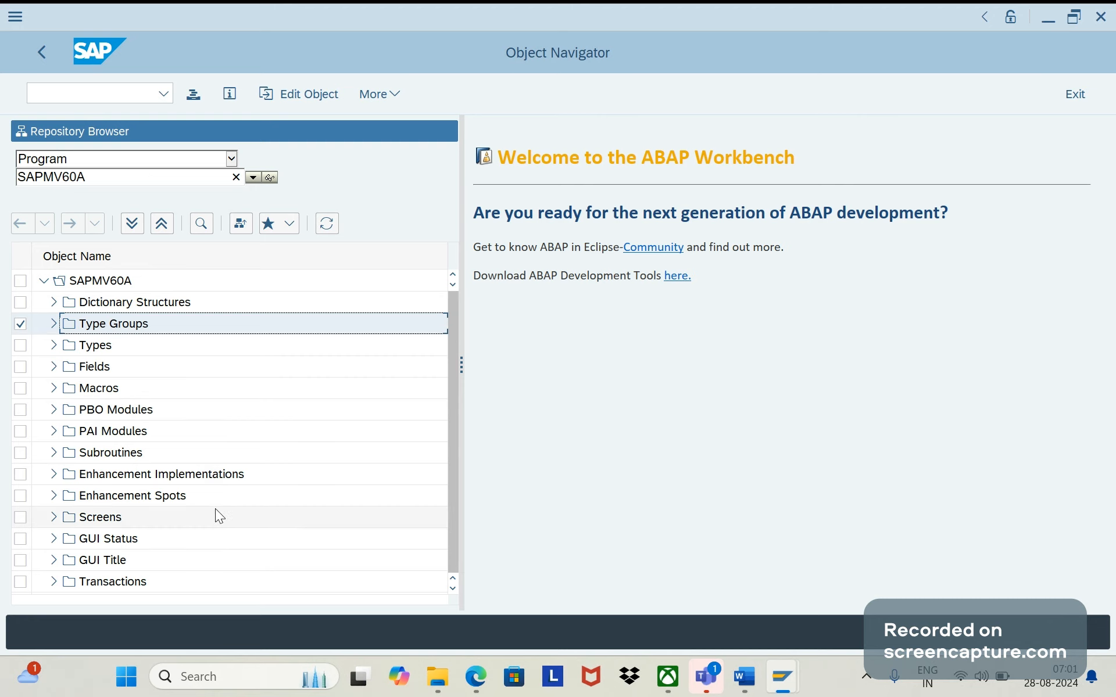
{"action": "scroll", "coordinate": [443, 529], "scroll_direction": "down", "scroll_amount": 1}
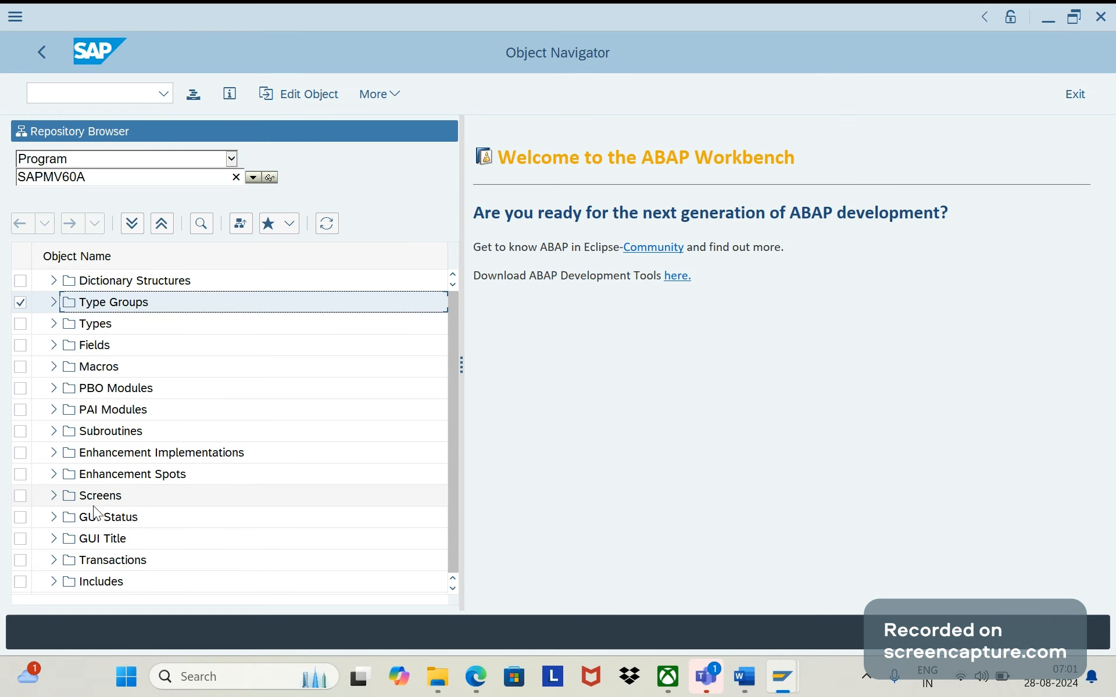
{"action": "left_click", "coordinate": [54, 497]}
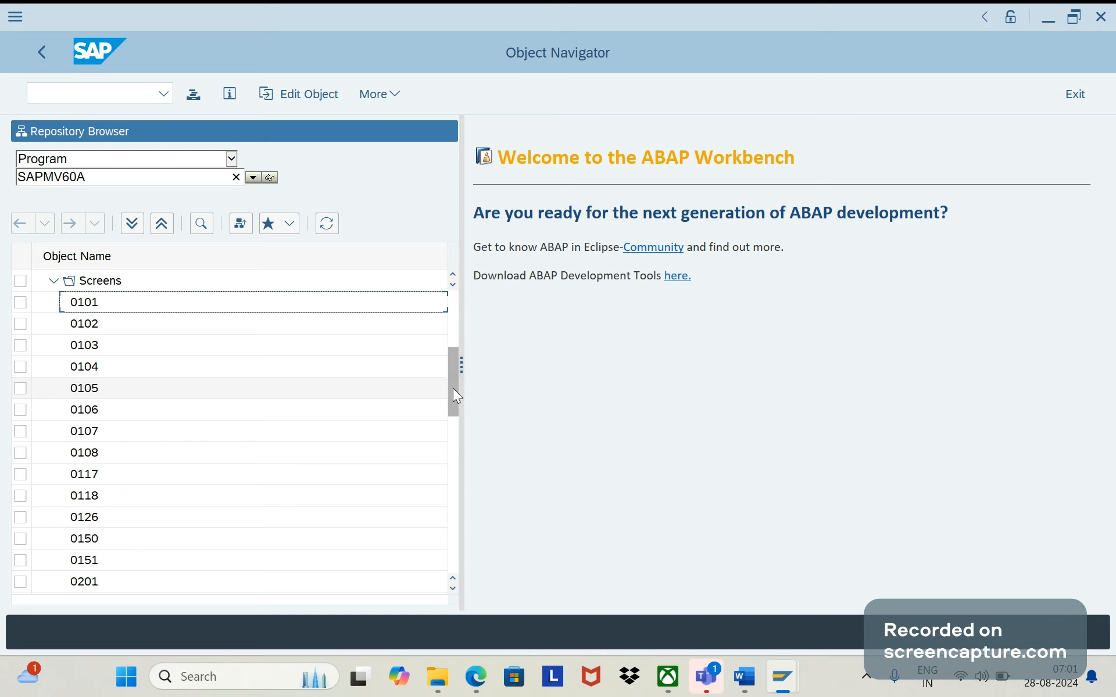
{"action": "left_click_drag", "start_coordinate": [453, 389], "coordinate": [454, 464]}
{"action": "left_click_drag", "start_coordinate": [454, 464], "coordinate": [452, 475]}
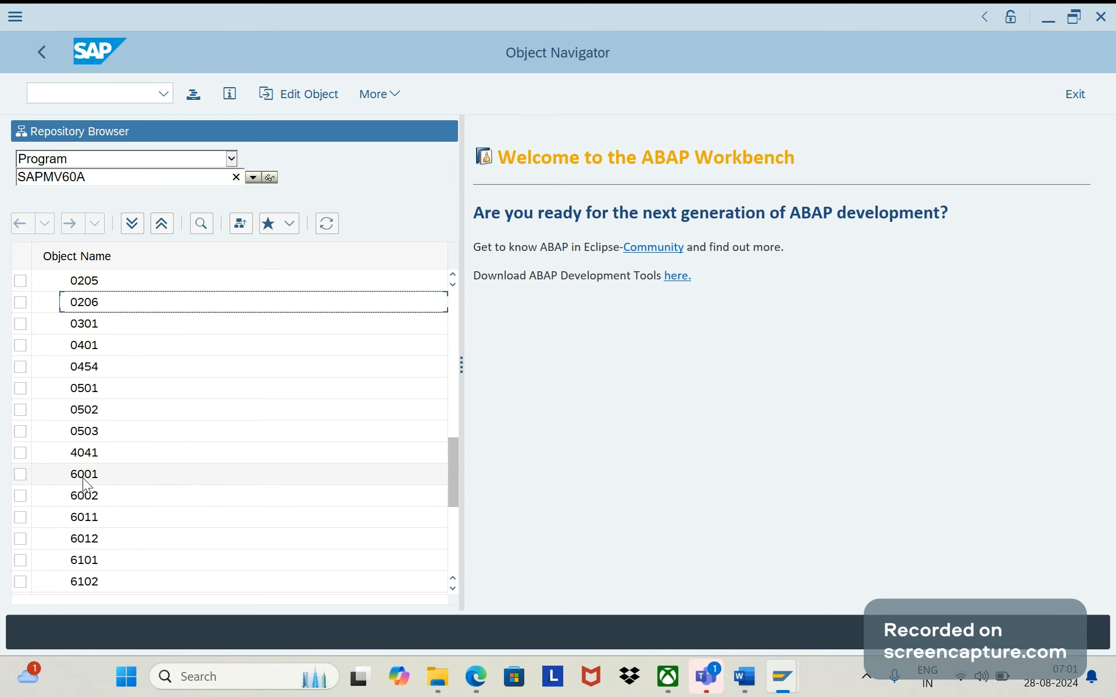
{"action": "left_click", "coordinate": [86, 476]}
{"action": "double_click", "coordinate": [86, 475]}
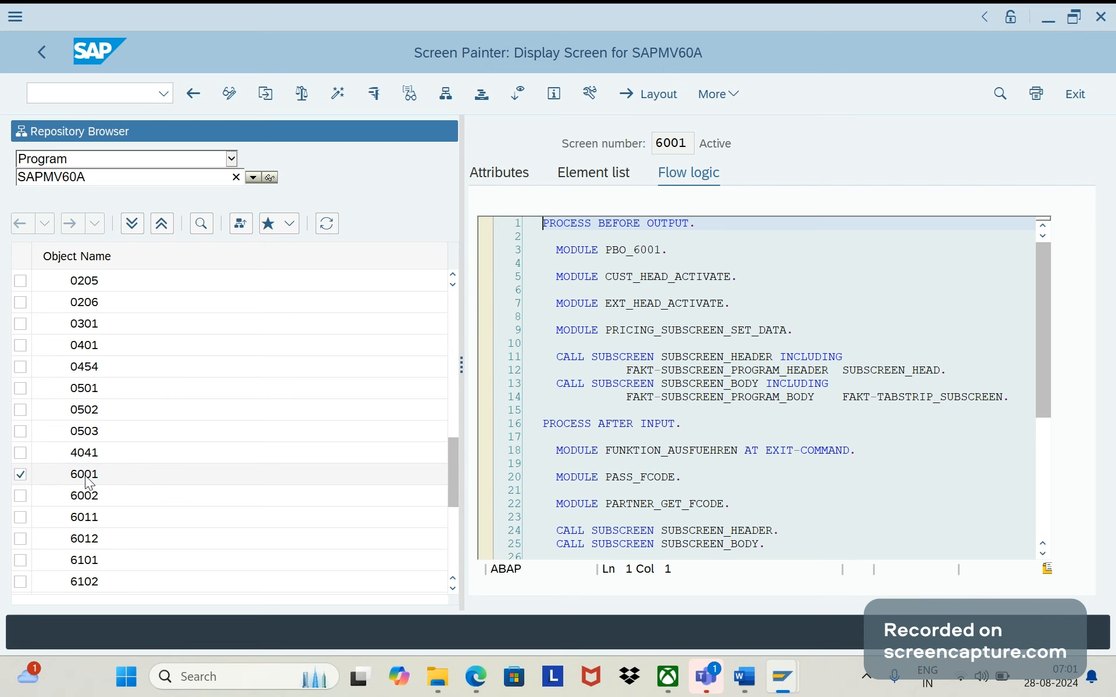
- Mark screen 6002 instead of 6001 in the object list and capture a screenshot covering the list and flow logic
{"action": "left_click", "coordinate": [23, 478]}
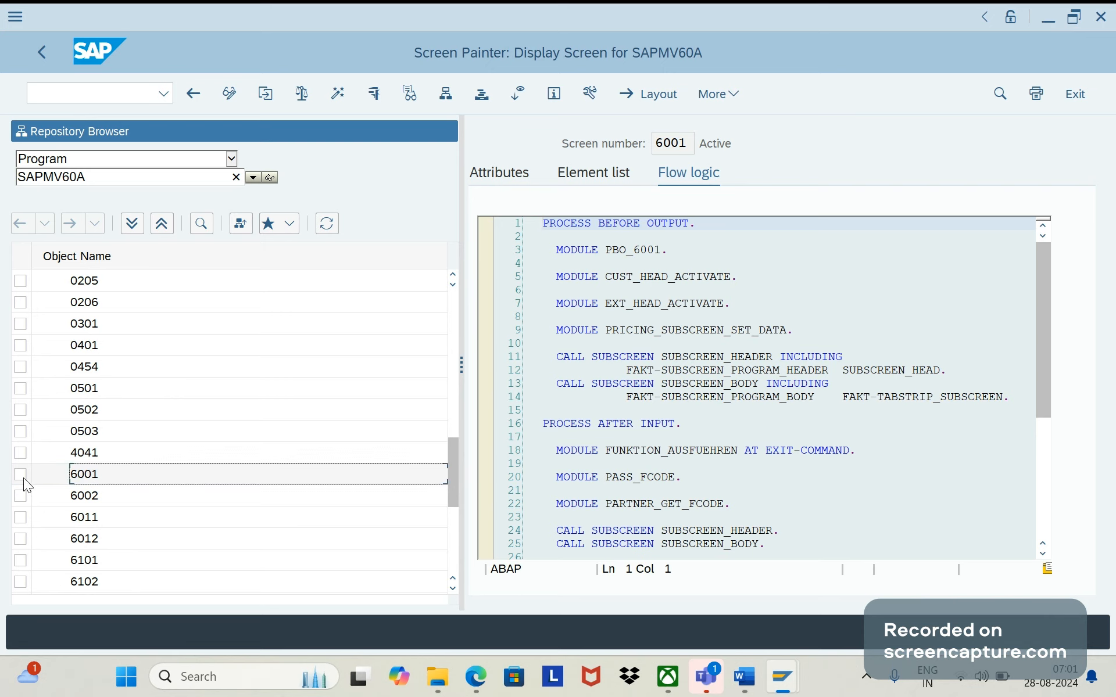
{"action": "left_click", "coordinate": [90, 501]}
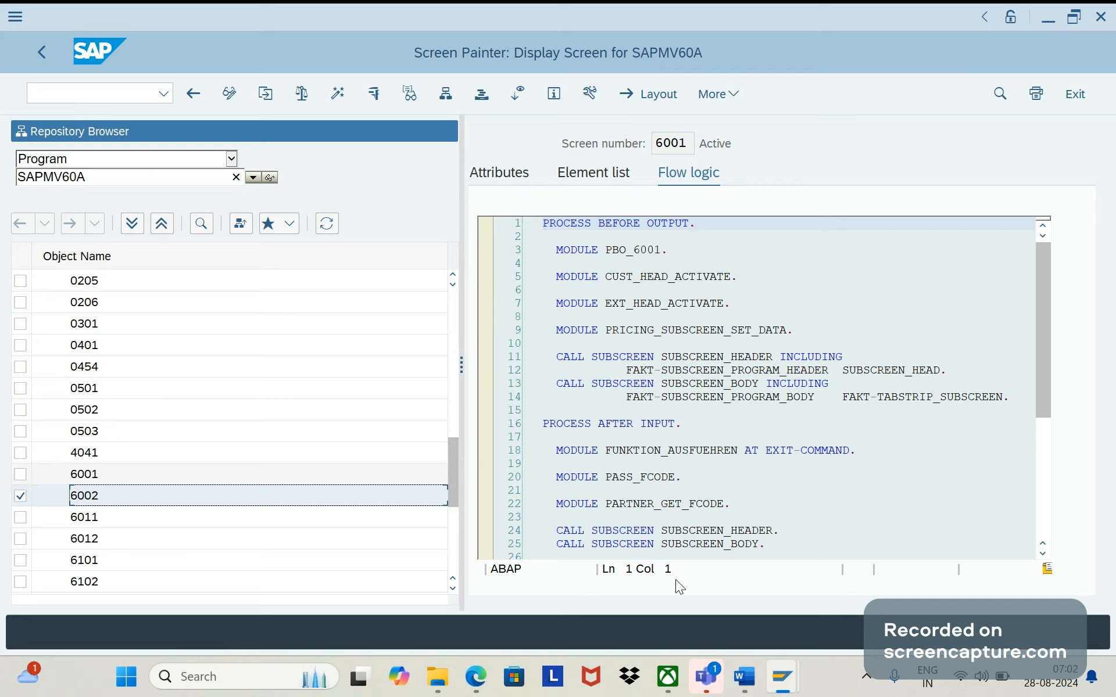
{"action": "key", "text": "super+shift+s"}
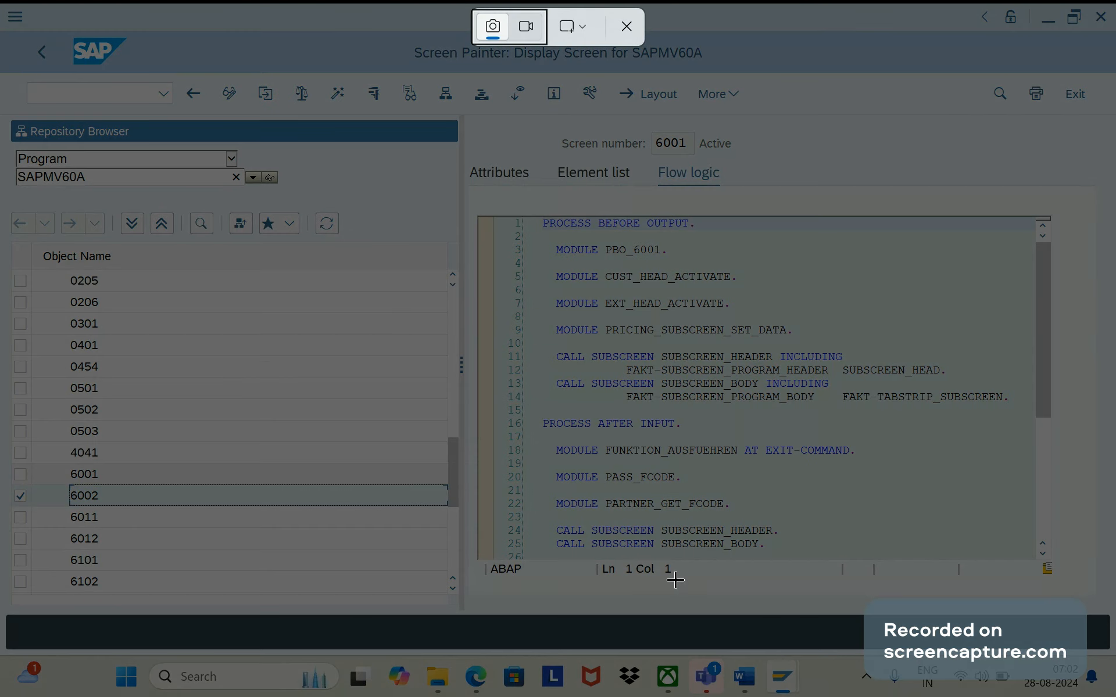
{"action": "left_click_drag", "start_coordinate": [1, 107], "coordinate": [867, 608]}
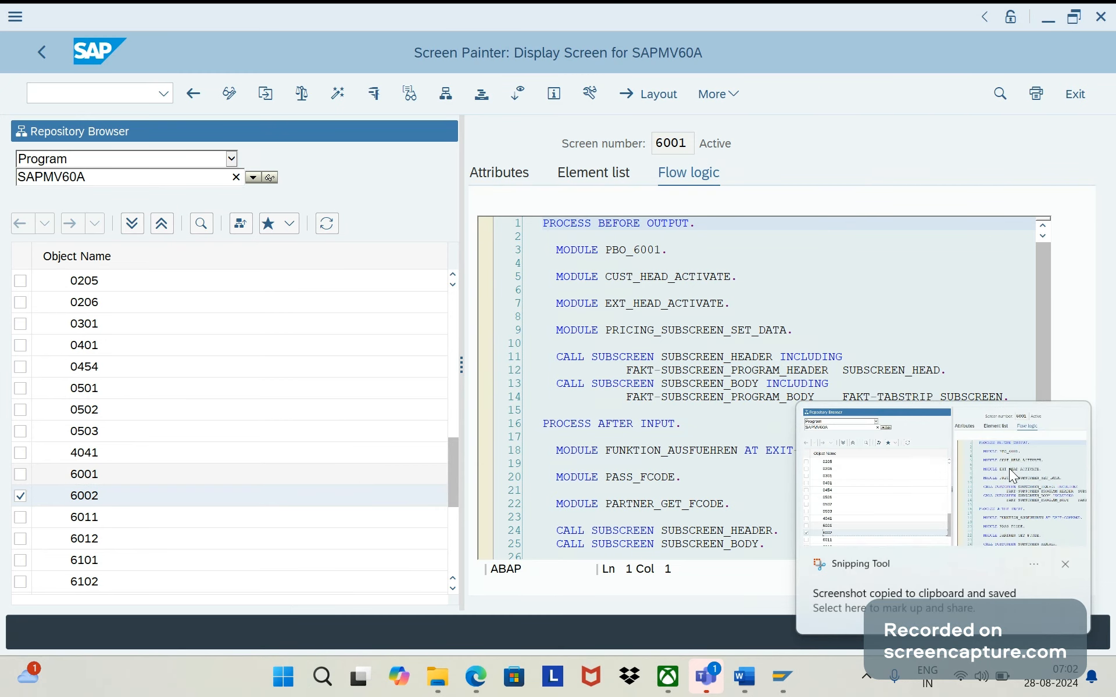
- Open the captured screenshot in Snipping Tool, maximize it and highlight screen numbers 6001 and 6002 in yellow
{"action": "left_click", "coordinate": [1009, 468]}
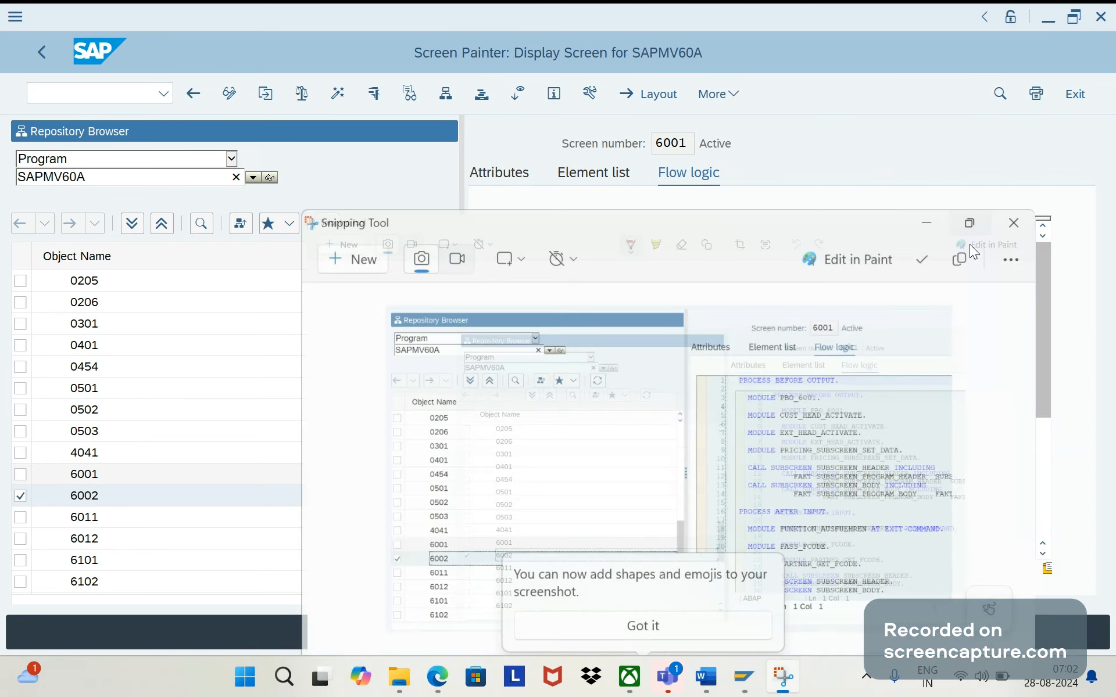
{"action": "left_click", "coordinate": [968, 245]}
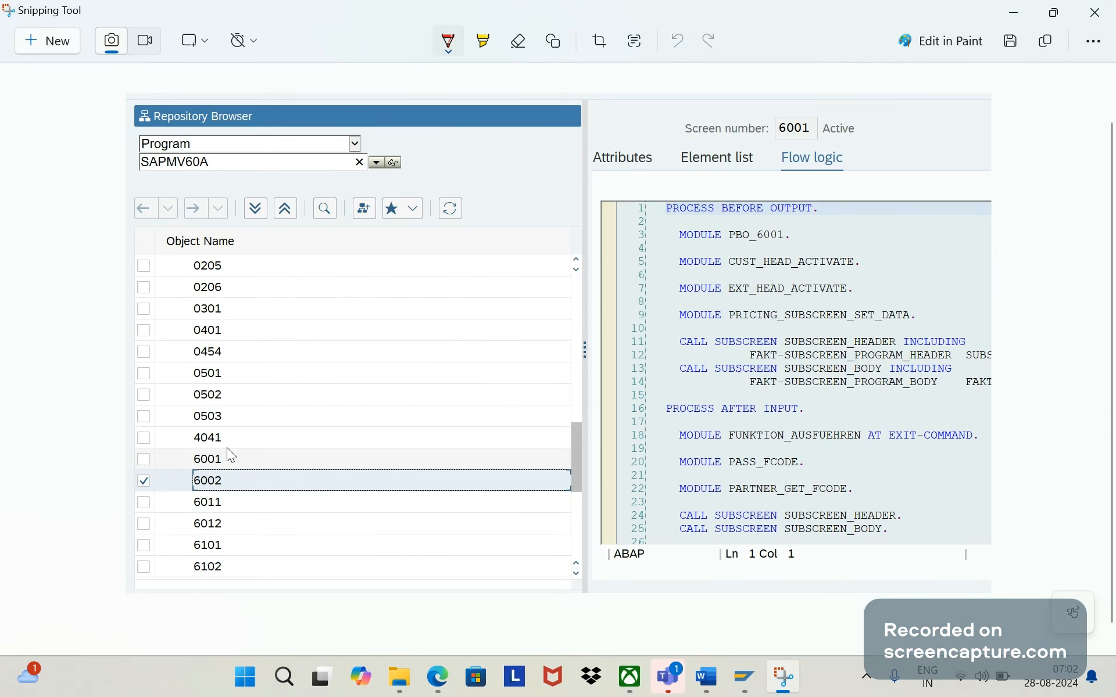
{"action": "left_click", "coordinate": [490, 48]}
{"action": "left_click_drag", "start_coordinate": [188, 462], "coordinate": [221, 464]}
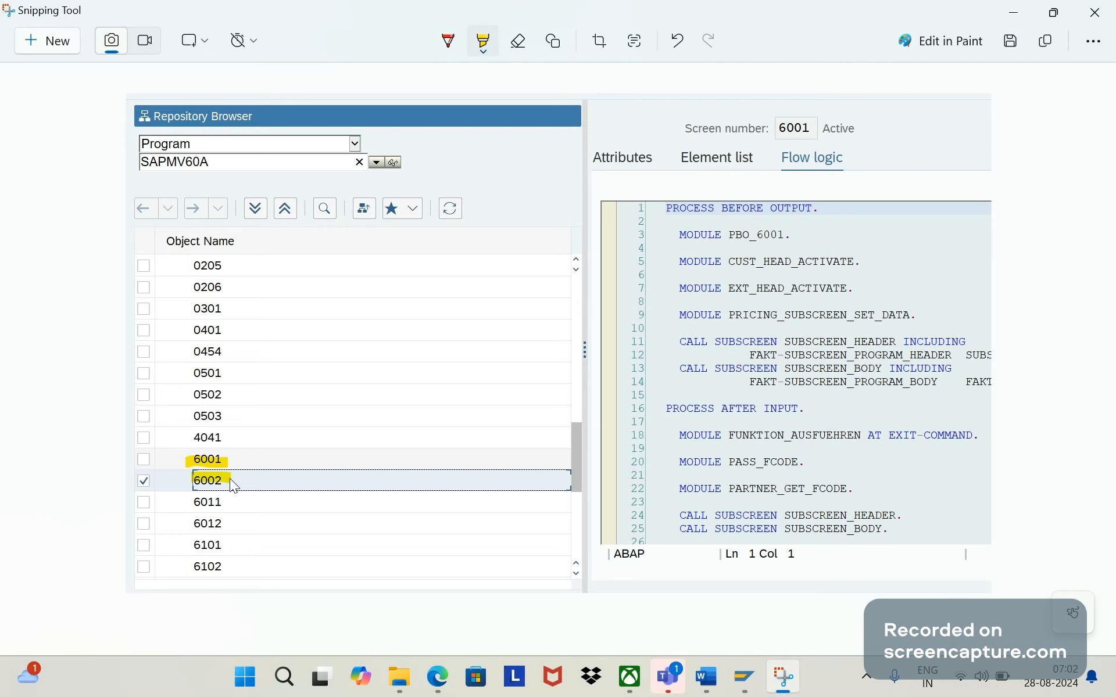
- Switch to the Word document and begin the third Solution bullet with "Similar way to add any fields into invoice header"
{"action": "left_click", "coordinate": [708, 686]}
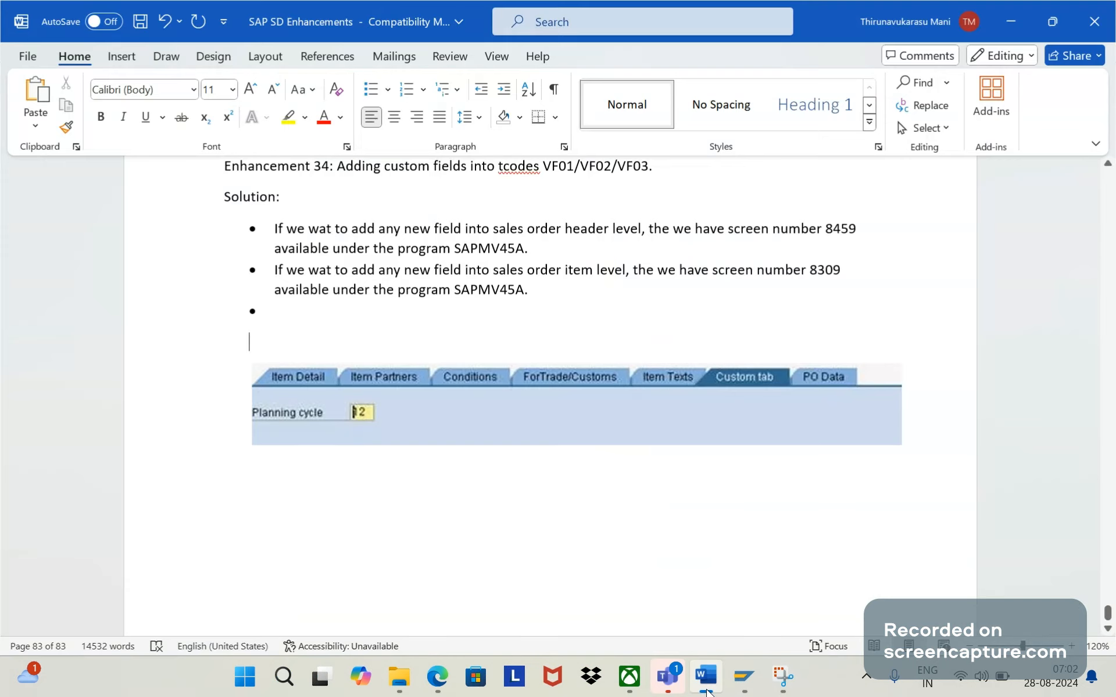
{"action": "left_click", "coordinate": [304, 313]}
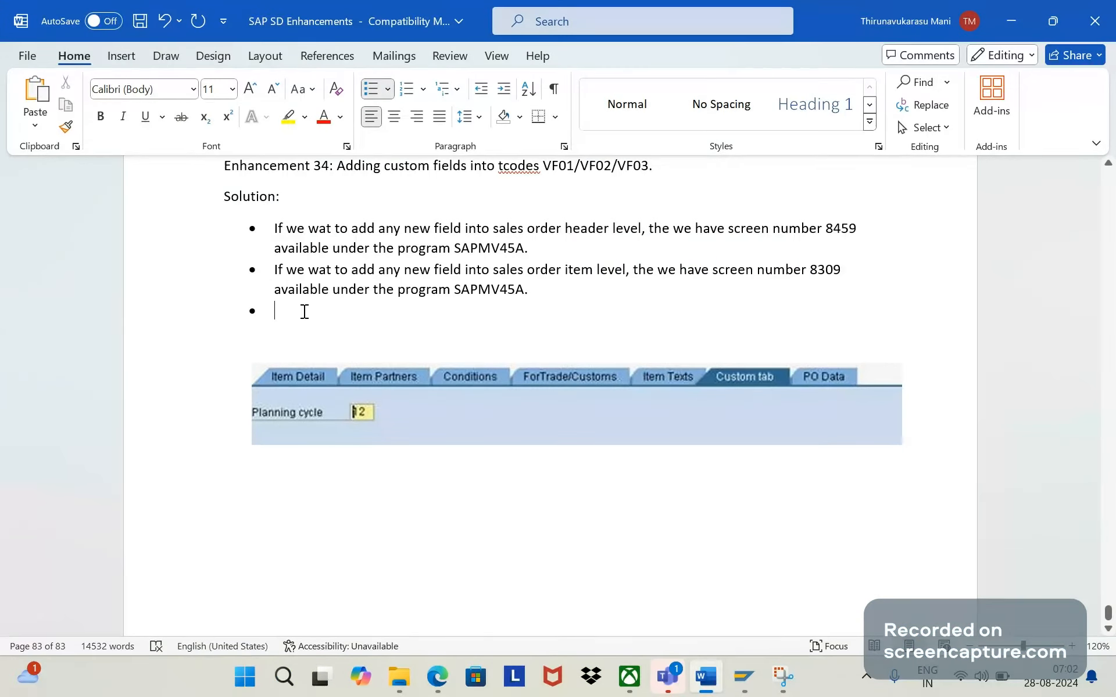
{"action": "type", "text": "Simil"}
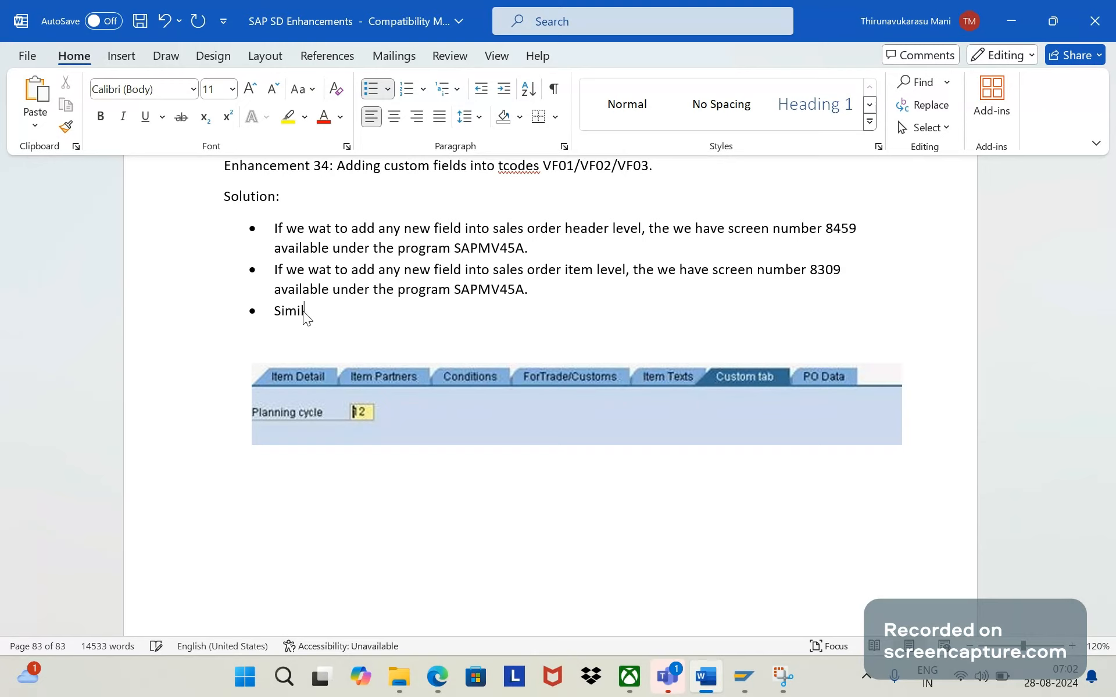
{"action": "type", "text": "ar way to add any fields i"}
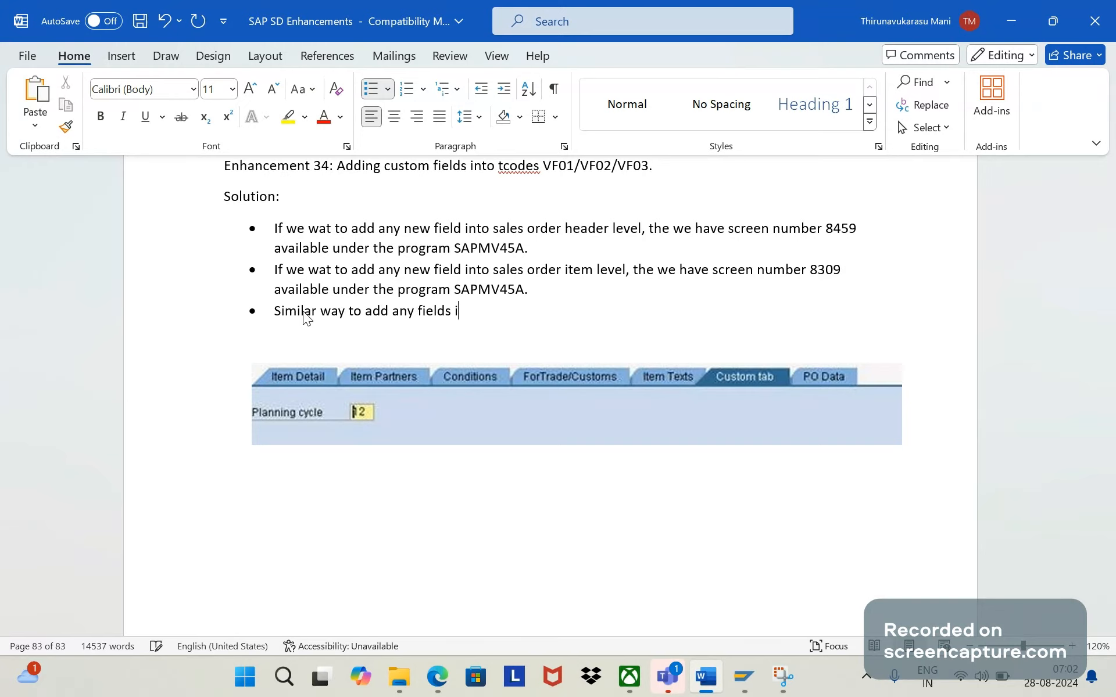
{"action": "type", "text": "nno"}
{"action": "type", "text": "t"}
{"action": "key", "text": "BackSpace"}
{"action": "key", "text": "BackSpace"}
{"action": "key", "text": "BackSpace"}
{"action": "type", "text": "to invoice header "}
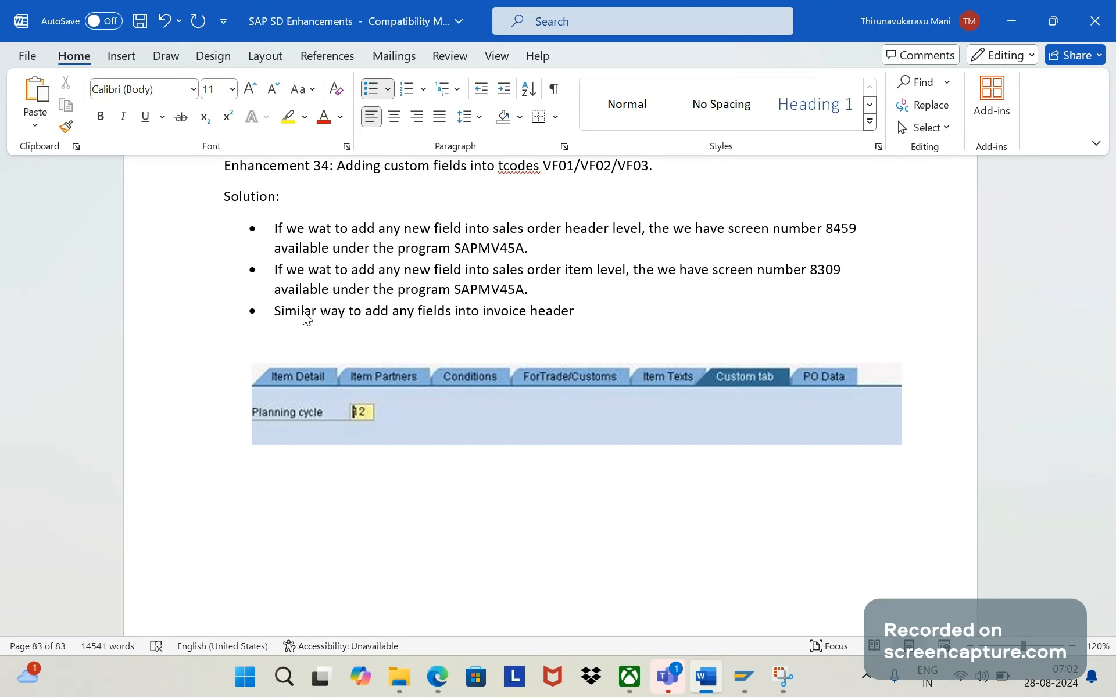
{"action": "type", "text": "screen number is 6001 un"}
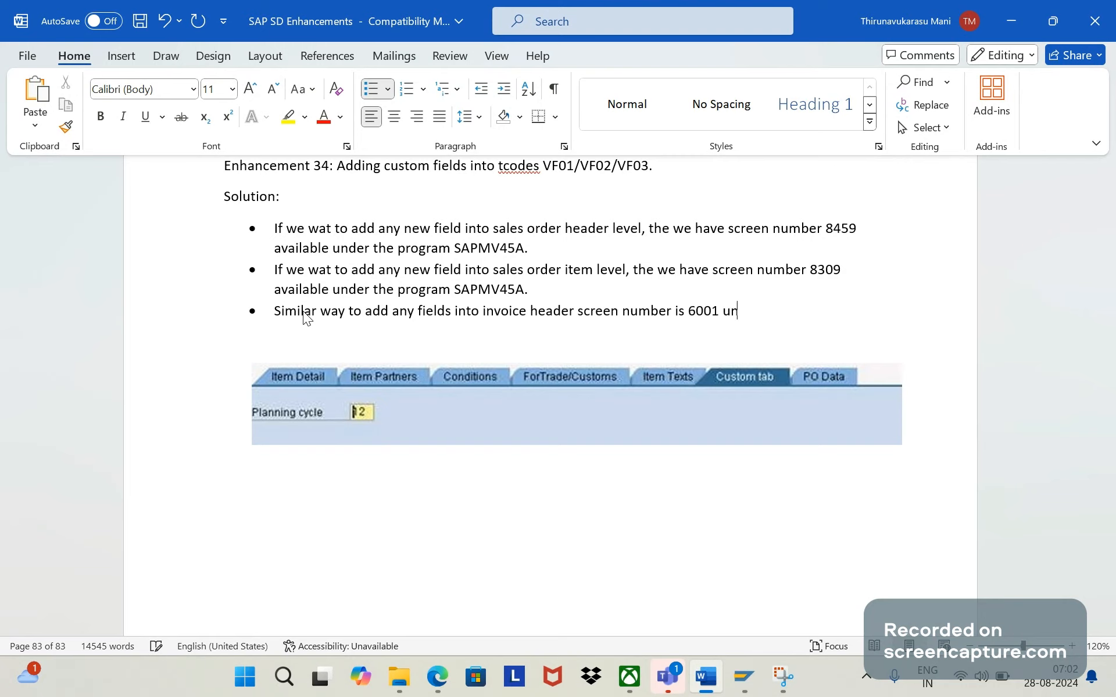
{"action": "type", "text": "der"}
- Continue the third Solution bullet with "screen number is 6001 under program SAPMV60A", dismissing the notification pop-up
{"action": "key", "text": "Caps_Lock"}
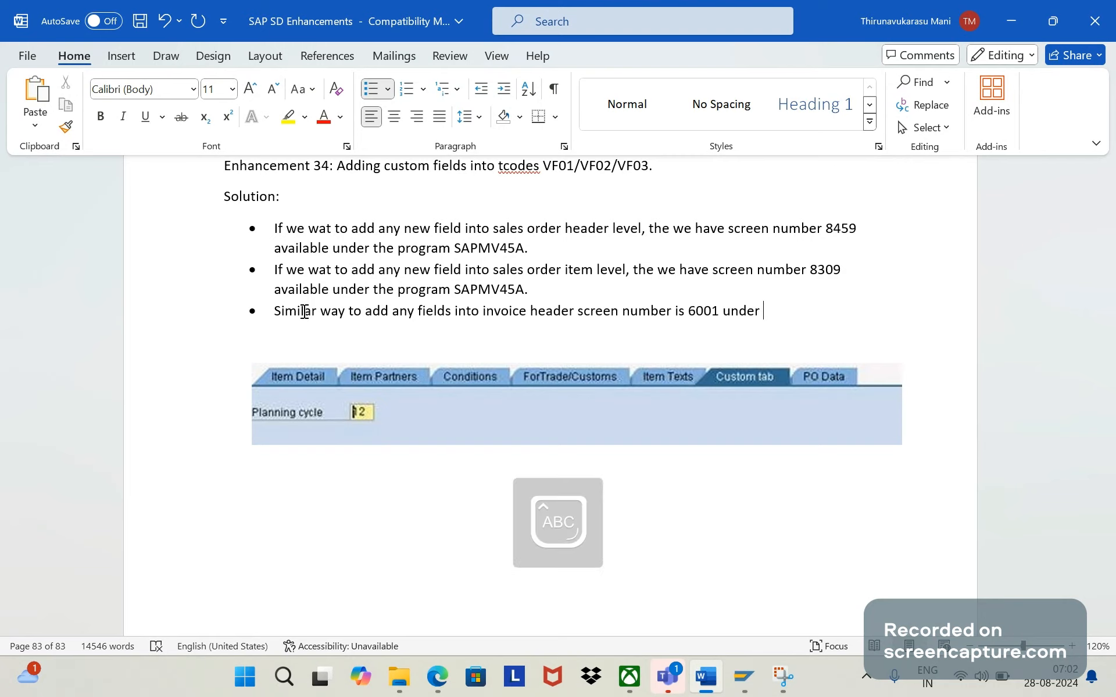
{"action": "key", "text": "Caps_Lock"}
{"action": "type", "text": "program"}
{"action": "key", "text": "Caps_Lock"}
{"action": "type", "text": "SAM"}
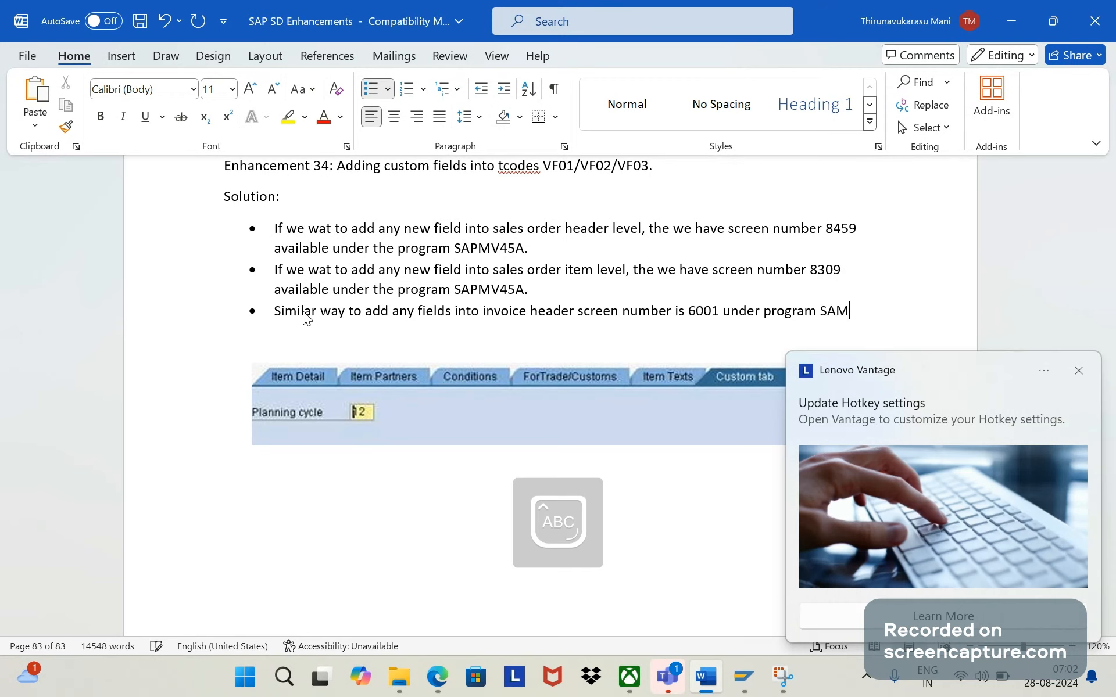
{"action": "key", "text": "BackSpace"}
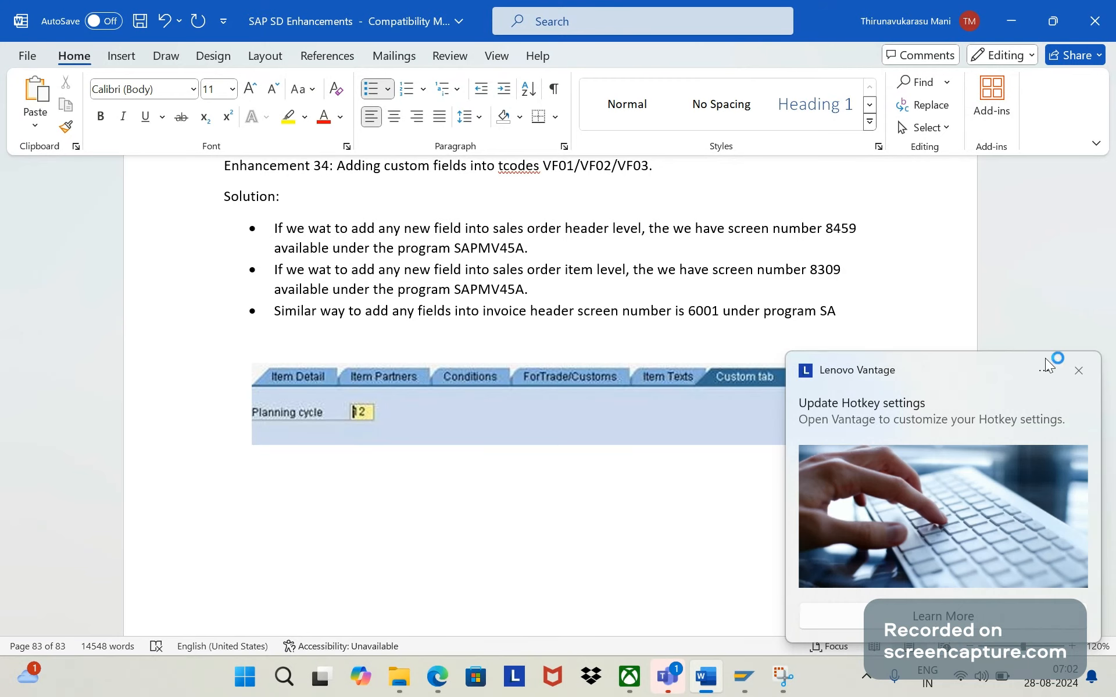
{"action": "left_click", "coordinate": [1078, 371]}
{"action": "left_click", "coordinate": [848, 312]}
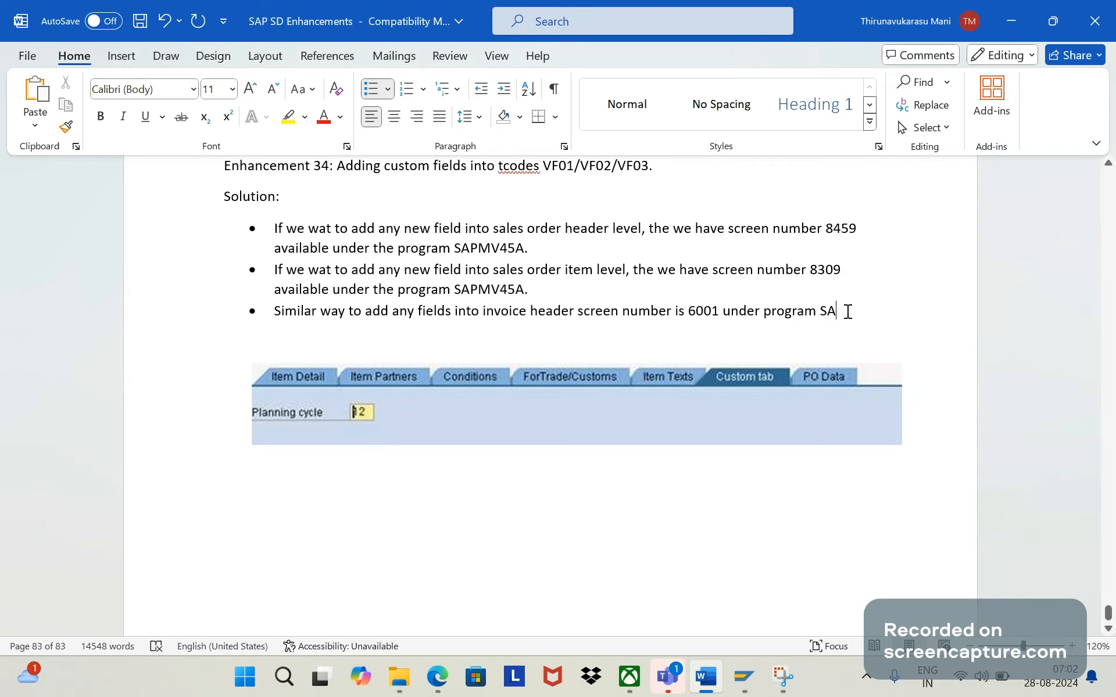
{"action": "type", "text": "PMV6"}
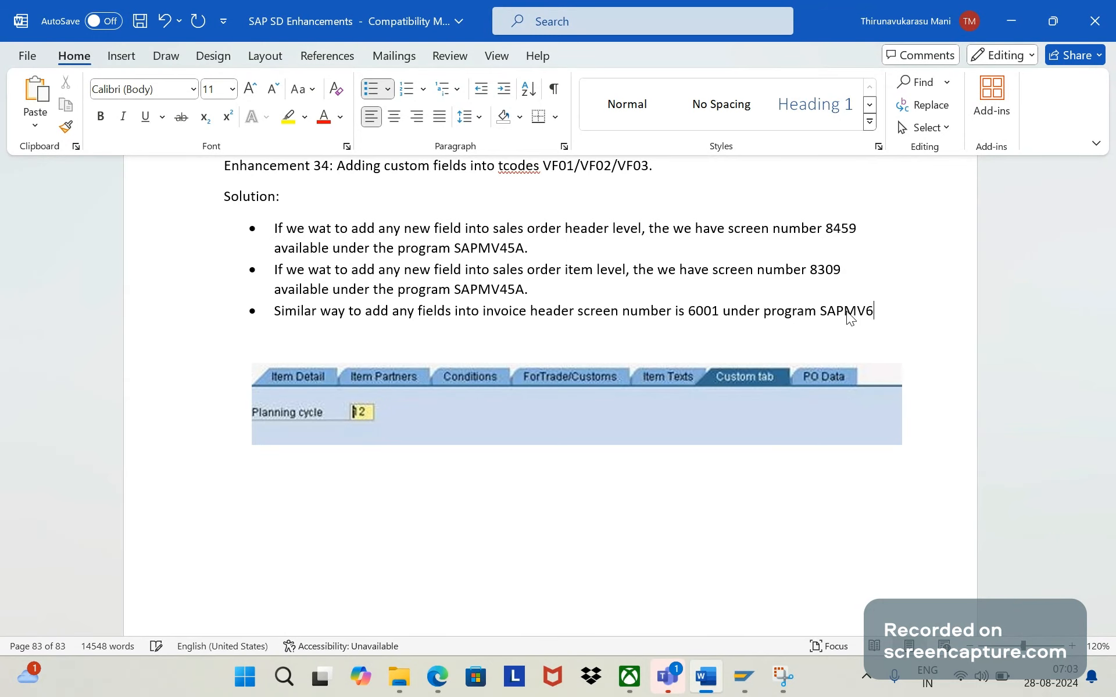
{"action": "type", "text": "A="}
{"action": "key", "text": "BackSpace"}
{"action": "key", "text": "BackSpace"}
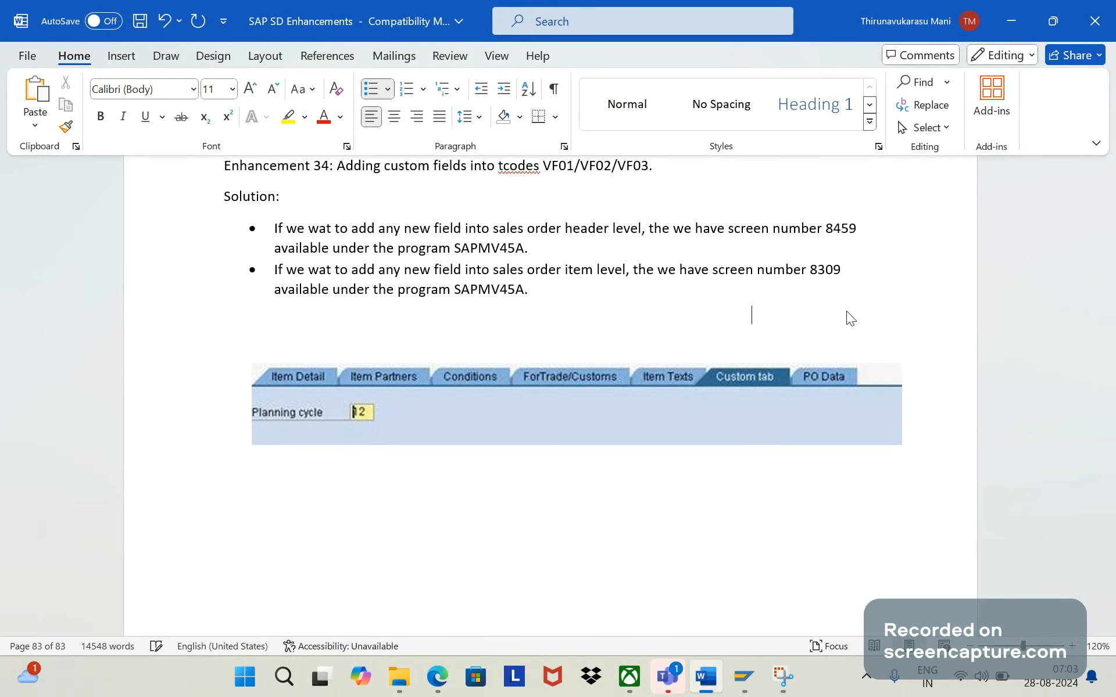
{"action": "type", "text": "0A"}
{"action": "key", "text": "Caps_Lock"}
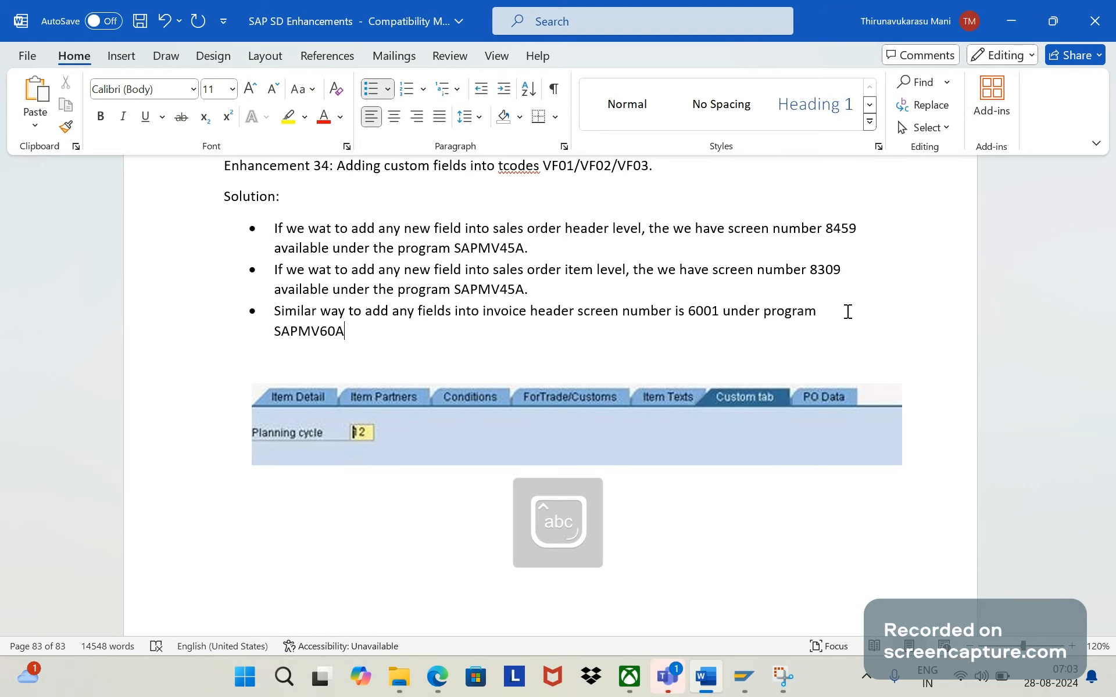
- End the bullet's sentence with a period and add "For item it is 6002"
{"action": "type", "text": ". Fr"}
{"action": "key", "text": "BackSpace"}
{"action": "type", "text": "or item "}
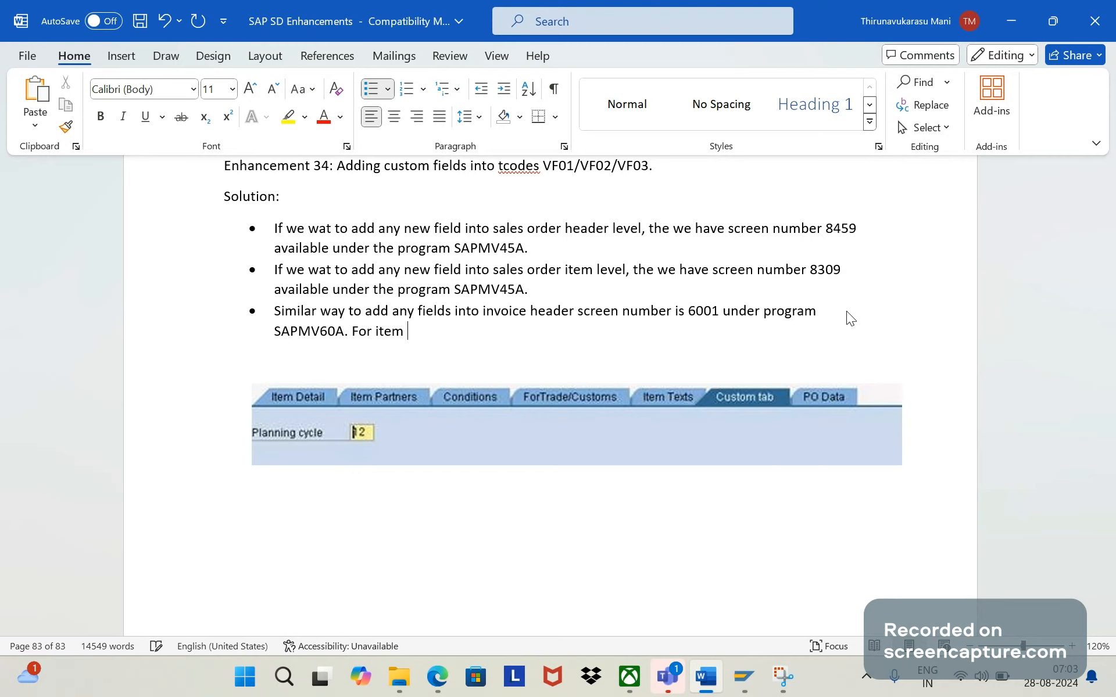
{"action": "type", "text": "it is 6002"}
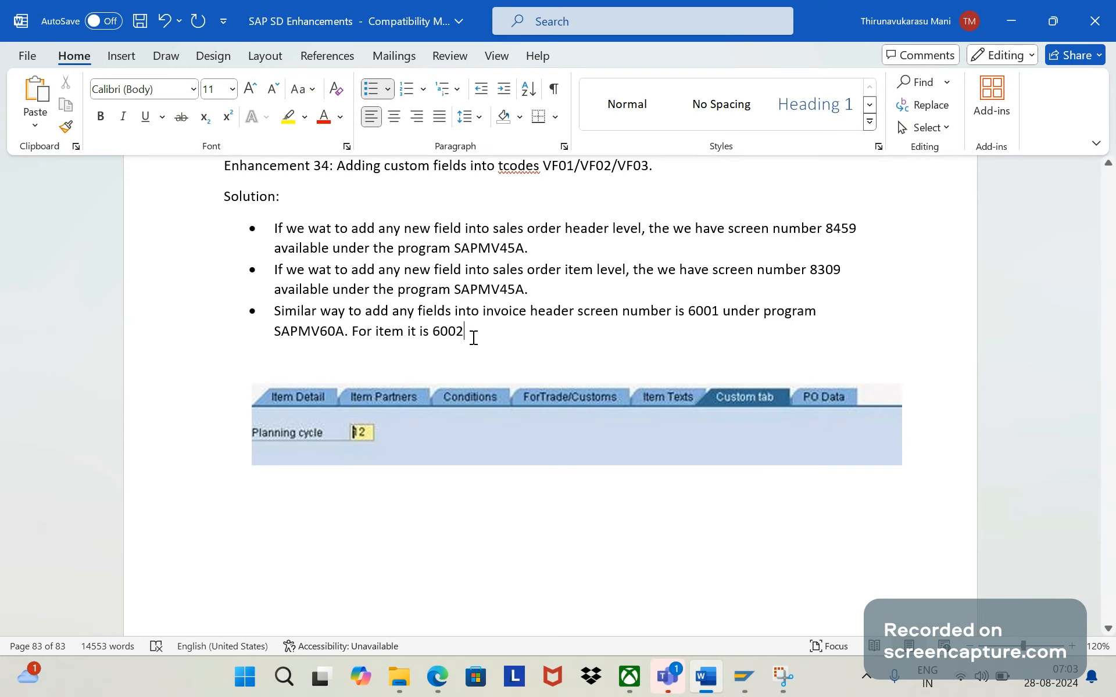
{"action": "left_click_drag", "start_coordinate": [473, 338], "coordinate": [274, 229]}
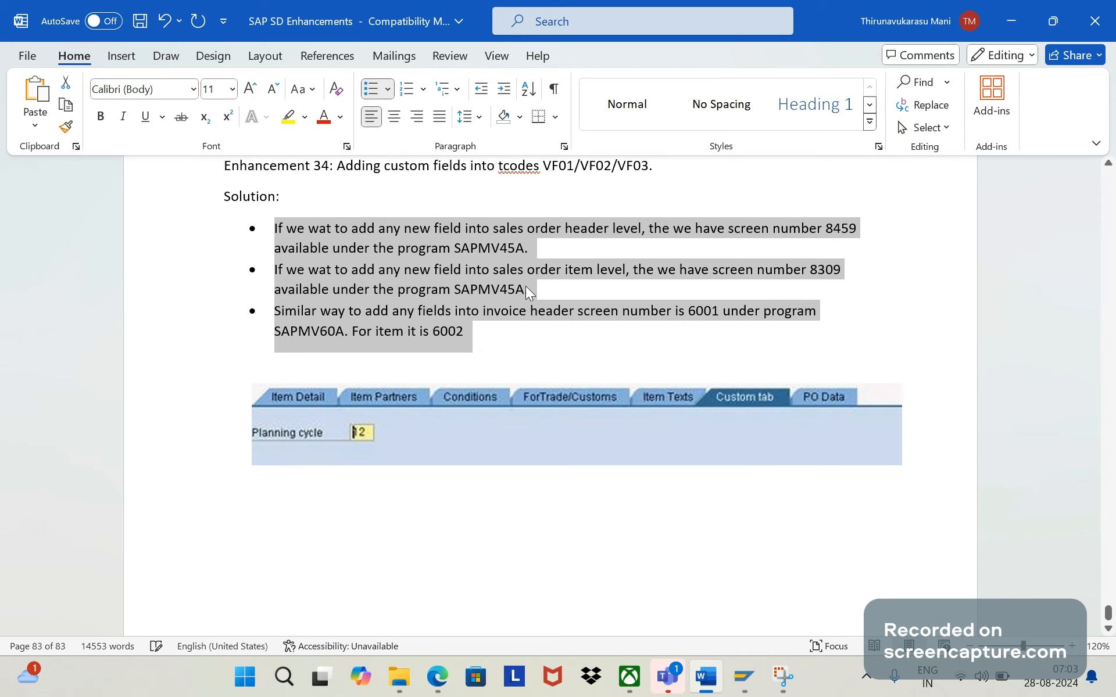
{"action": "left_click", "coordinate": [493, 312]}
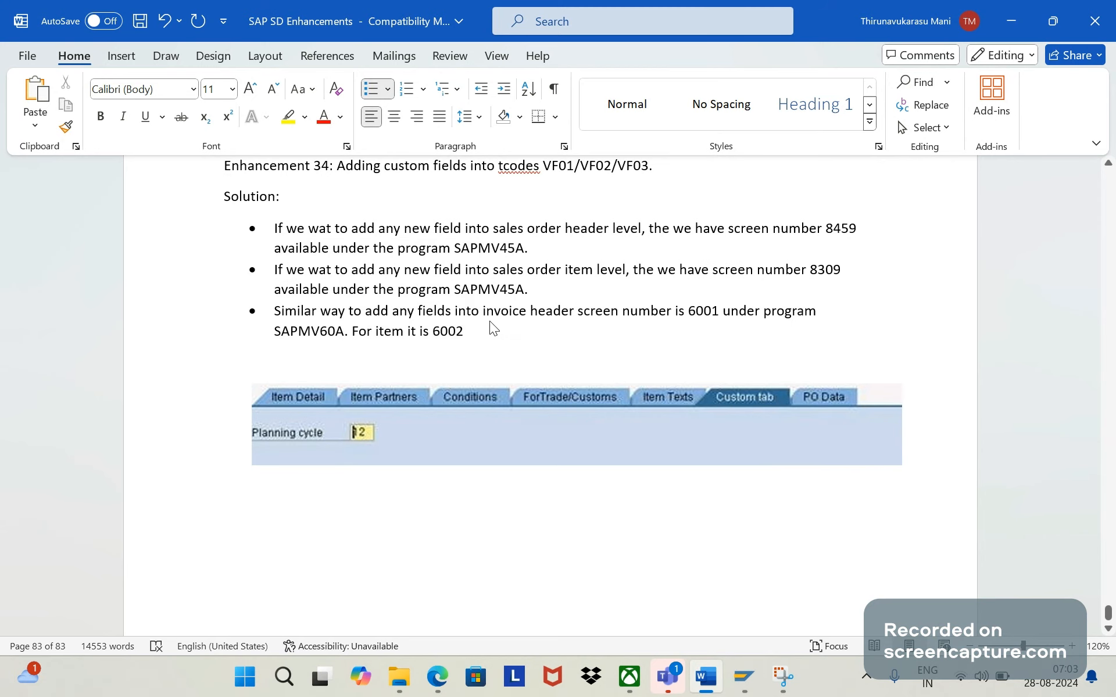
- Switch to SAP's Display Billing Documents session, open the prefilled invoice and view the TEST section of its header details
{"action": "mouse_move", "coordinate": [747, 673]}
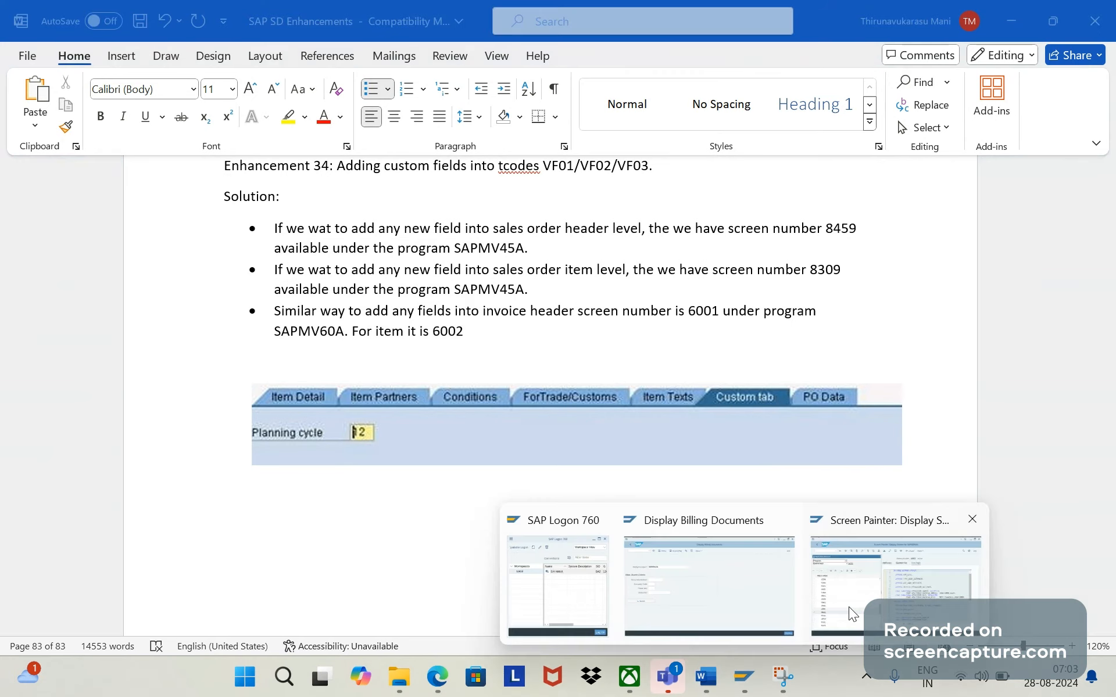
{"action": "left_click", "coordinate": [848, 607]}
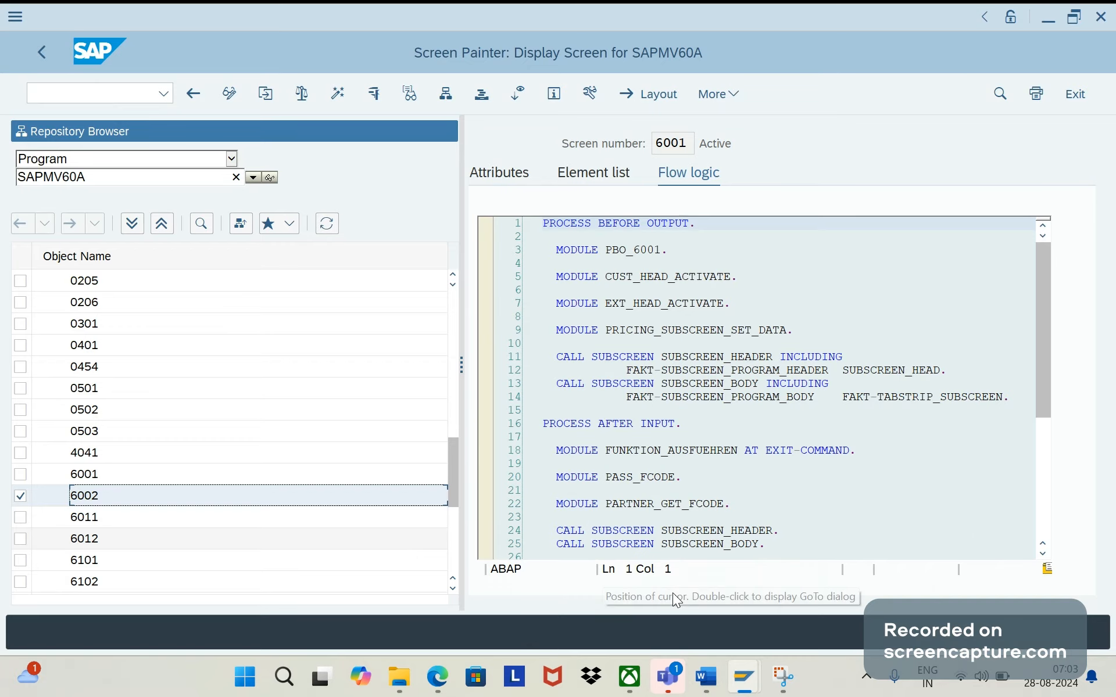
{"action": "mouse_move", "coordinate": [747, 677]}
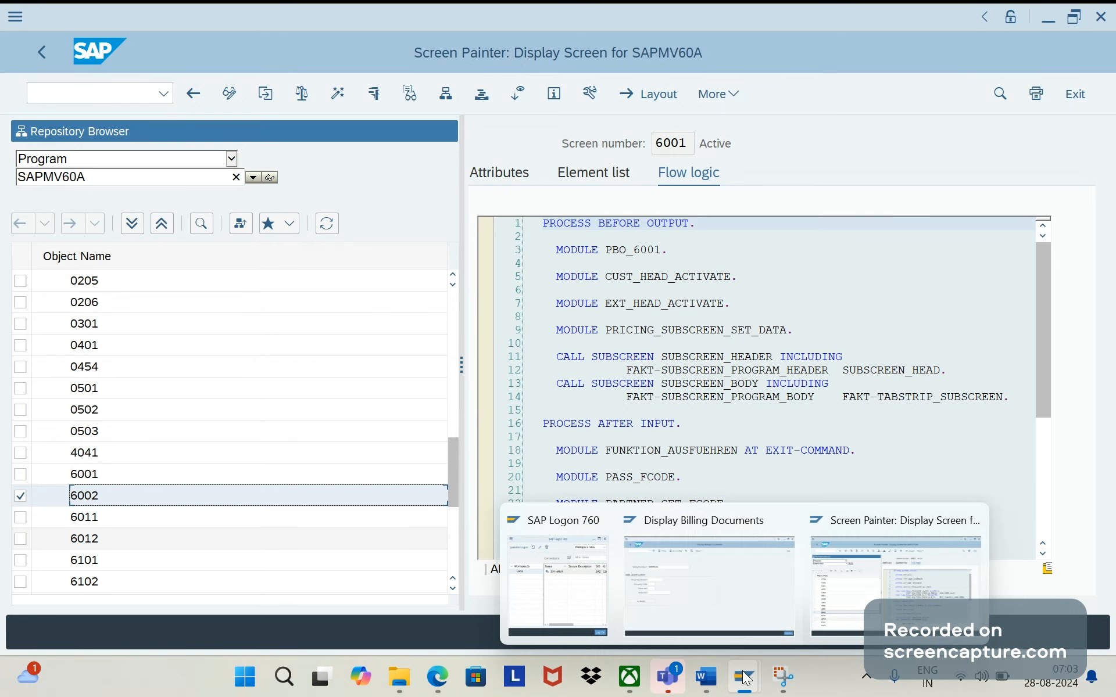
{"action": "left_click", "coordinate": [706, 587]}
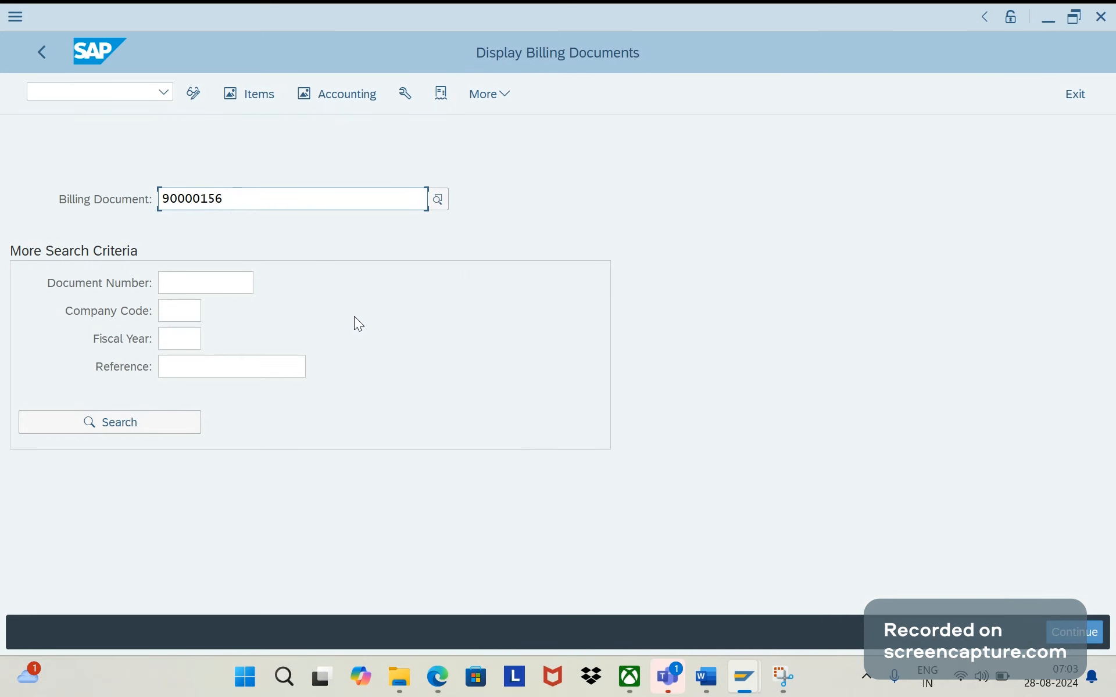
{"action": "key", "text": "Return"}
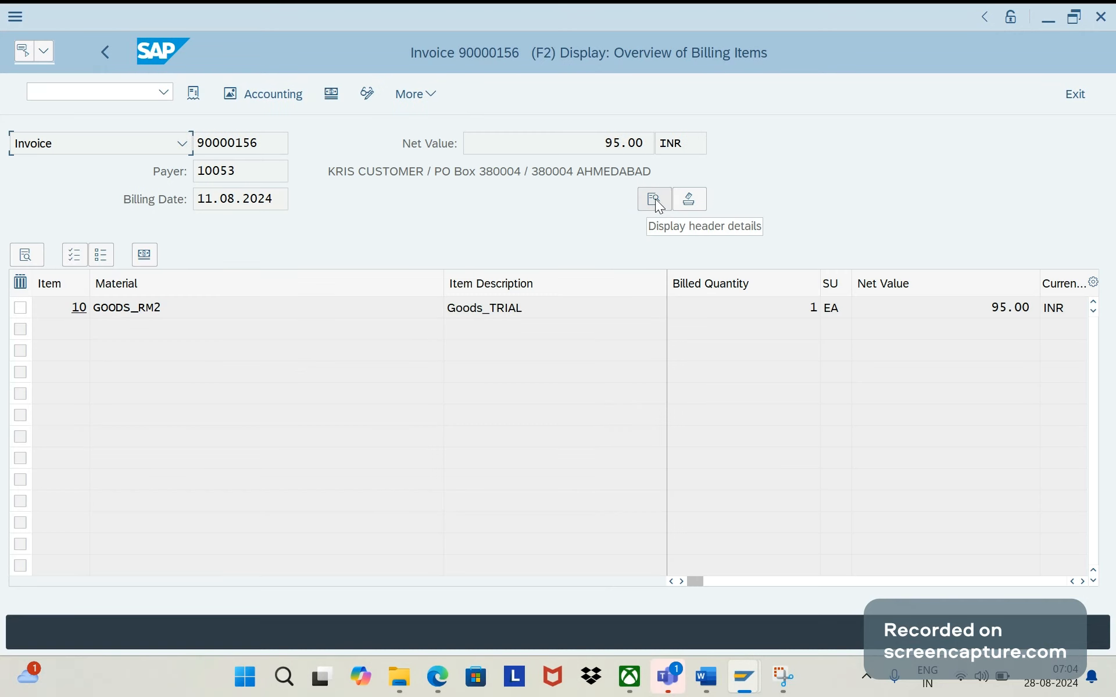
{"action": "left_click", "coordinate": [654, 198]}
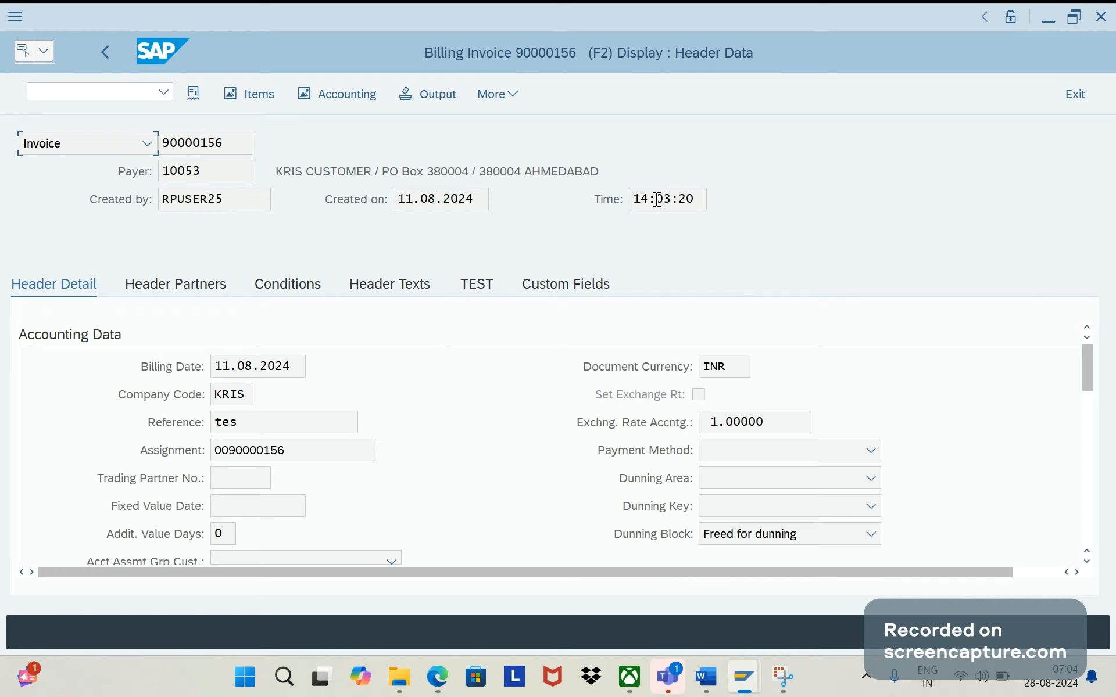
{"action": "left_click", "coordinate": [475, 288]}
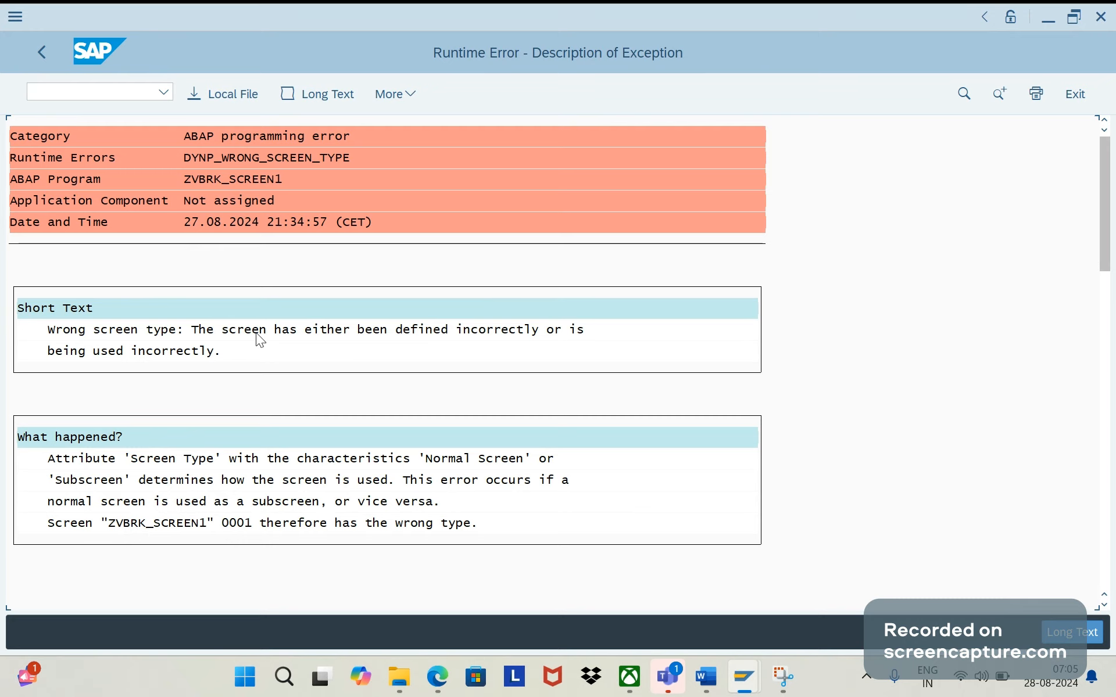
- Leave the runtime error, restart transaction VF03 and reopen the same invoice's header details
{"action": "left_click", "coordinate": [40, 53]}
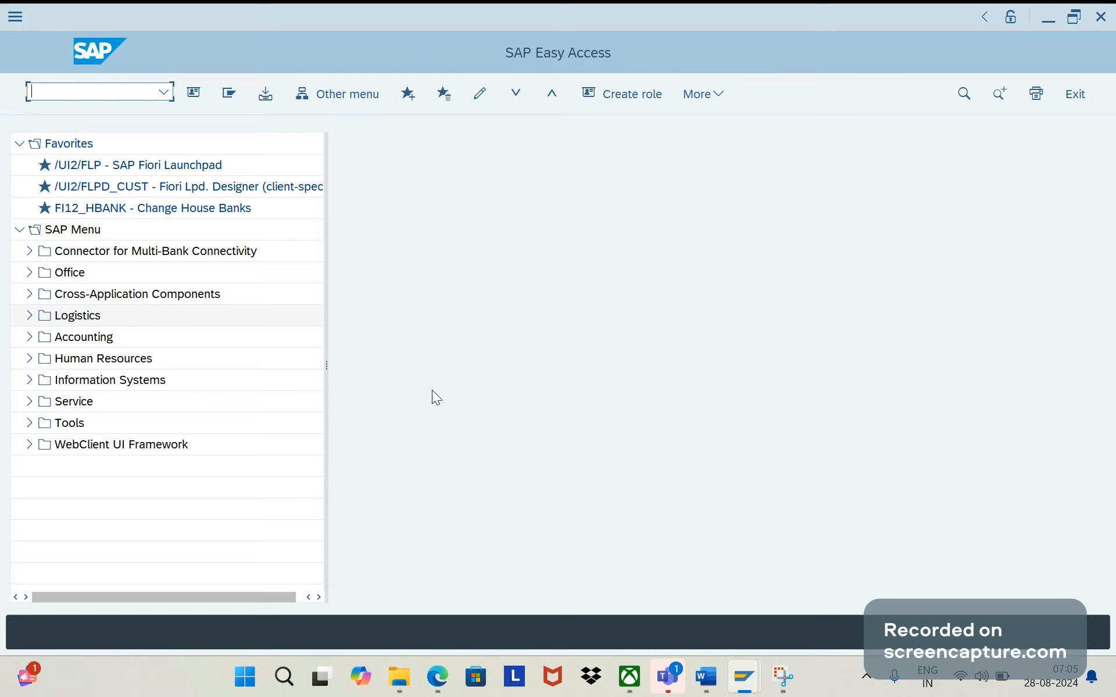
{"action": "type", "text": "vf03"}
{"action": "key", "text": "Return"}
{"action": "key", "text": "Return"}
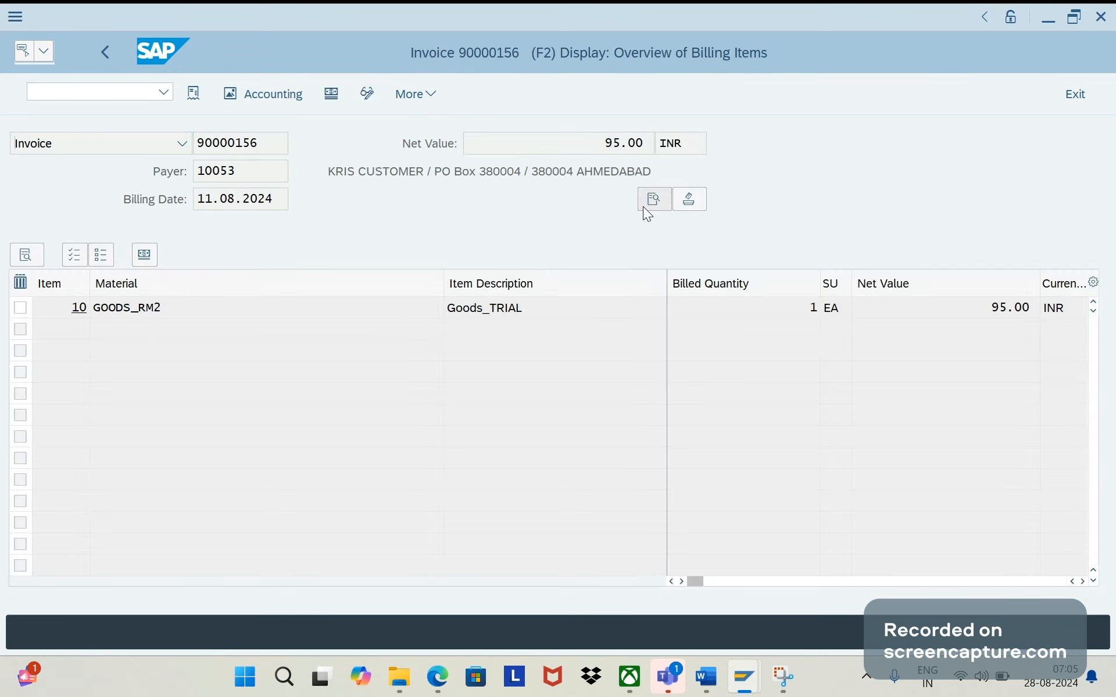
{"action": "left_click", "coordinate": [644, 204]}
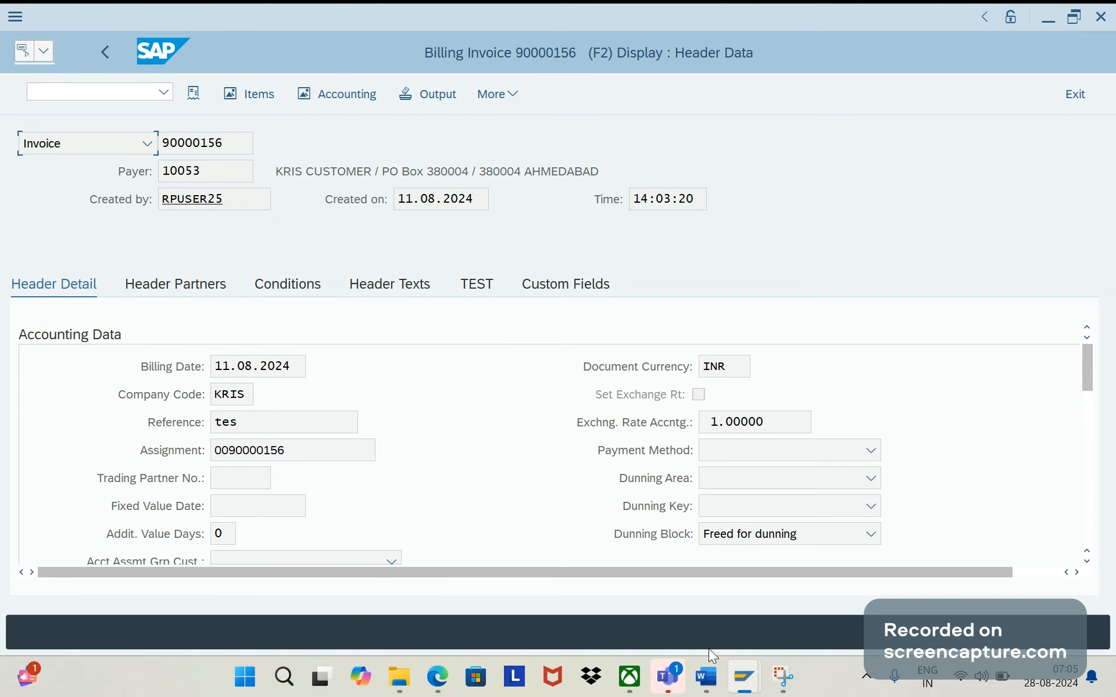
- Switch to the Word document and add a fourth Solution bullet reading "Going to add new custom field that is ZZTERM"
{"action": "left_click", "coordinate": [706, 676]}
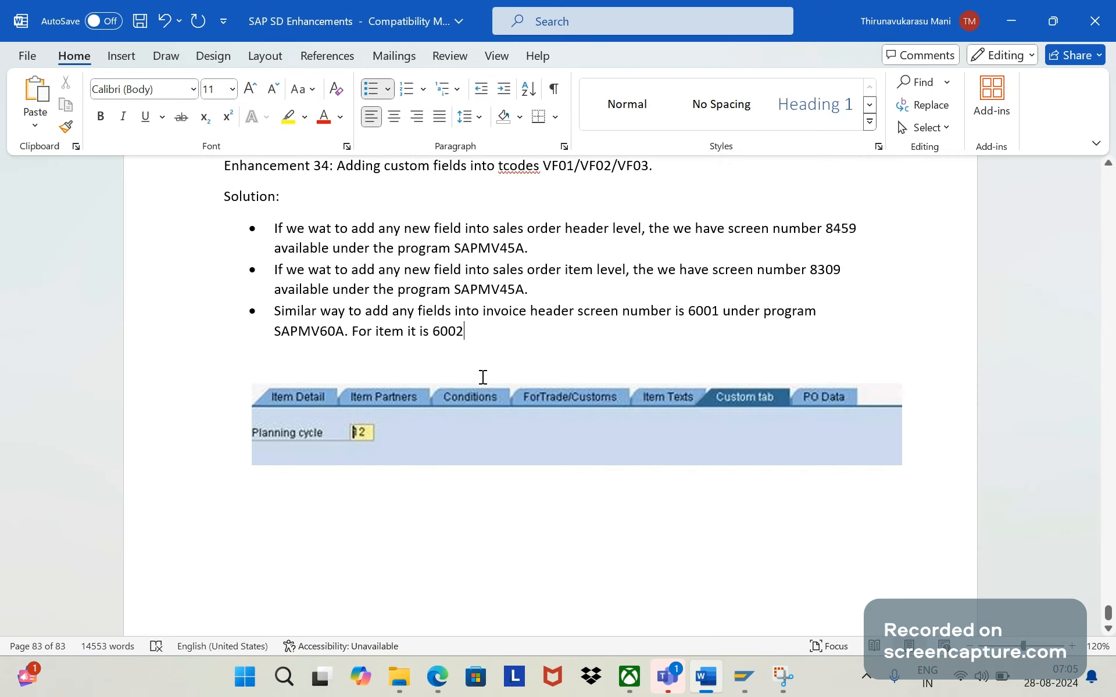
{"action": "key", "text": "Return"}
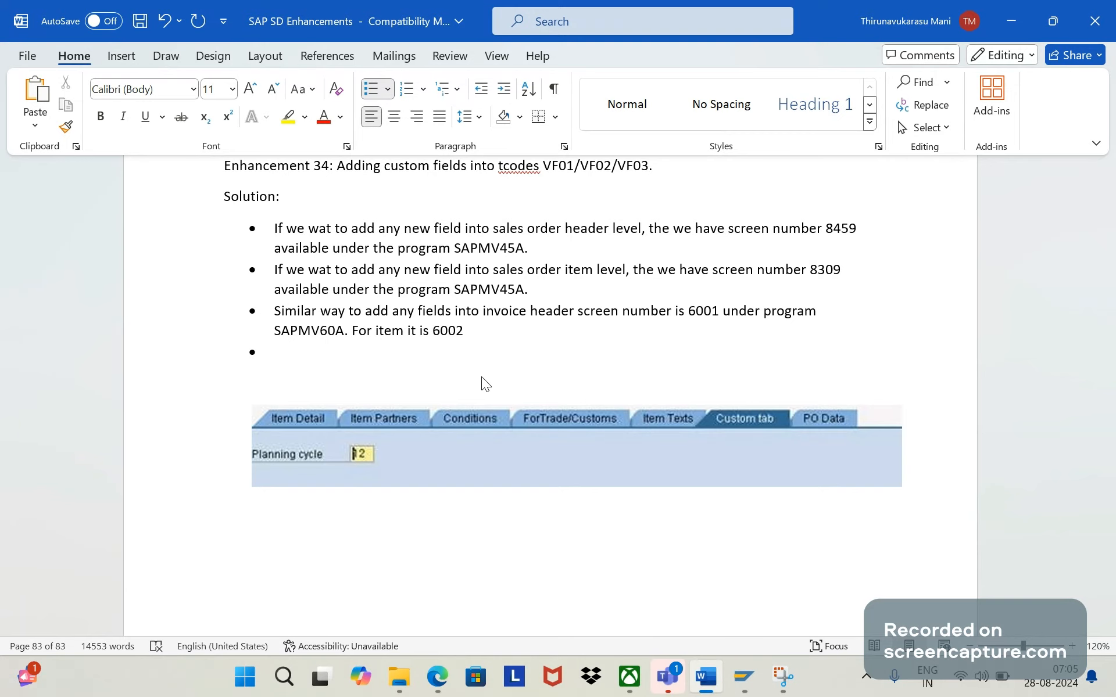
{"action": "type", "text": "goin"}
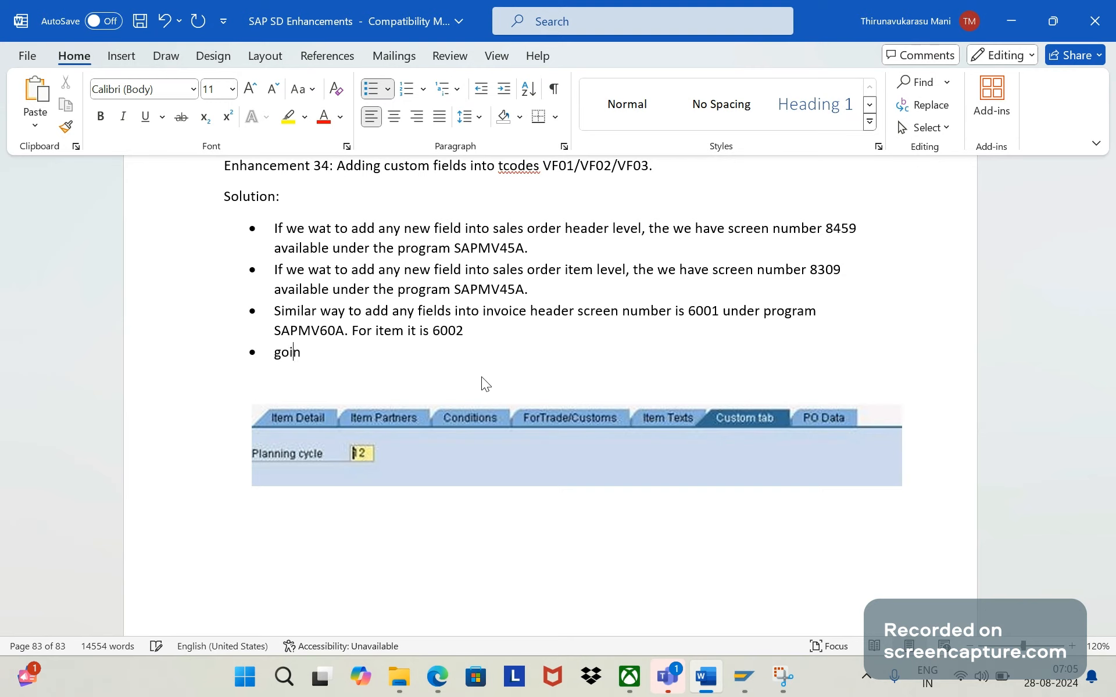
{"action": "type", "text": "g to add new ccus"}
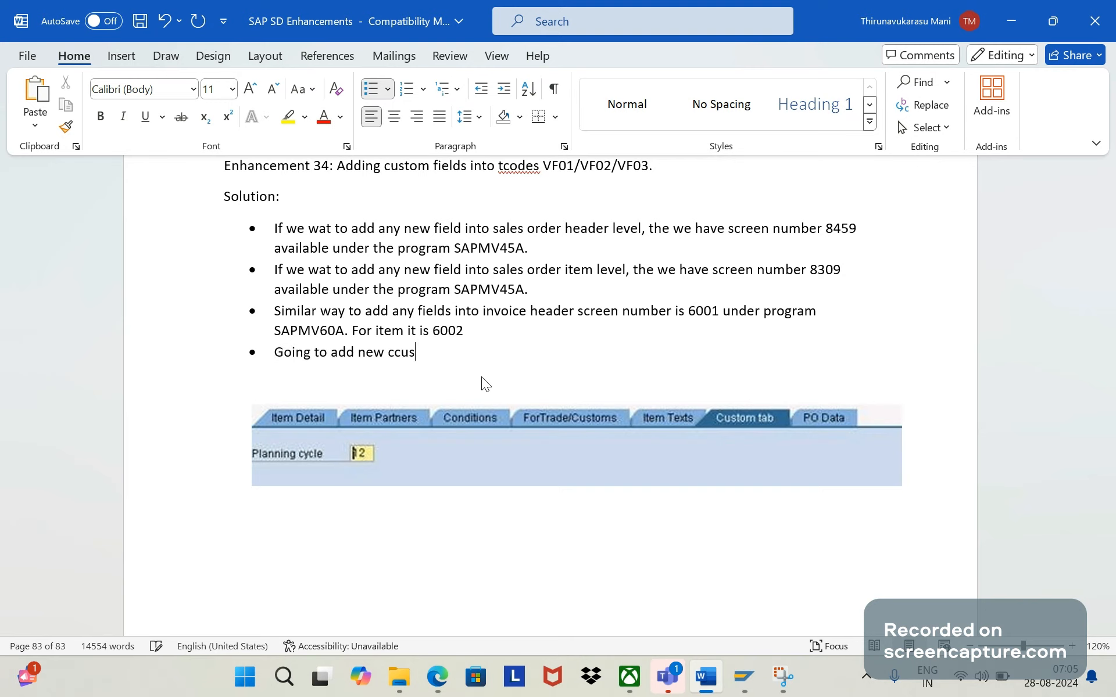
{"action": "key", "text": "BackSpace"}
{"action": "key", "text": "BackSpace"}
{"action": "key", "text": "BackSpace"}
{"action": "type", "text": "ustom field that is ZZTERM"}
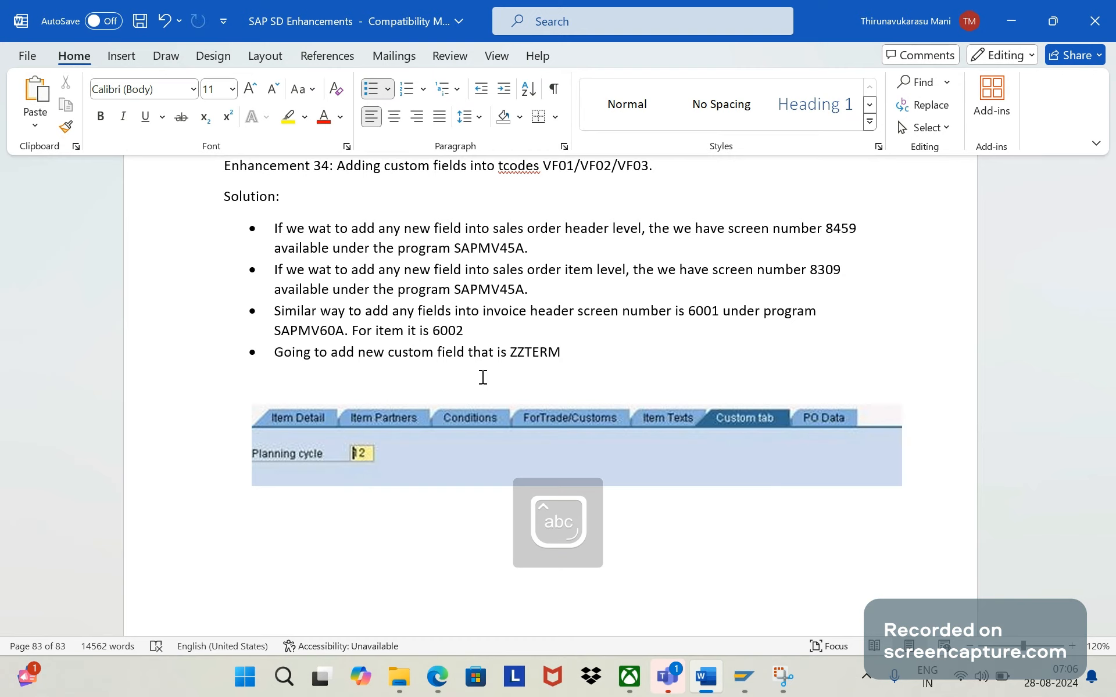
- Continue the fourth bullet with "into new append structure ZAPEND"
{"action": "type", "text": "into "}
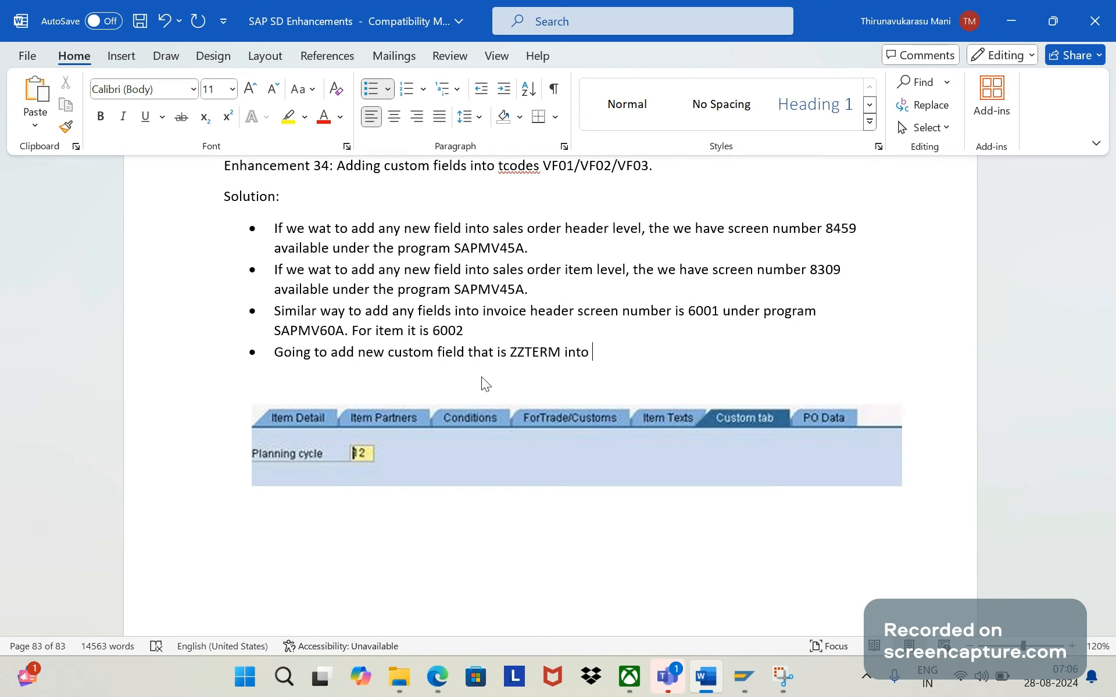
{"action": "type", "text": "new append structure"}
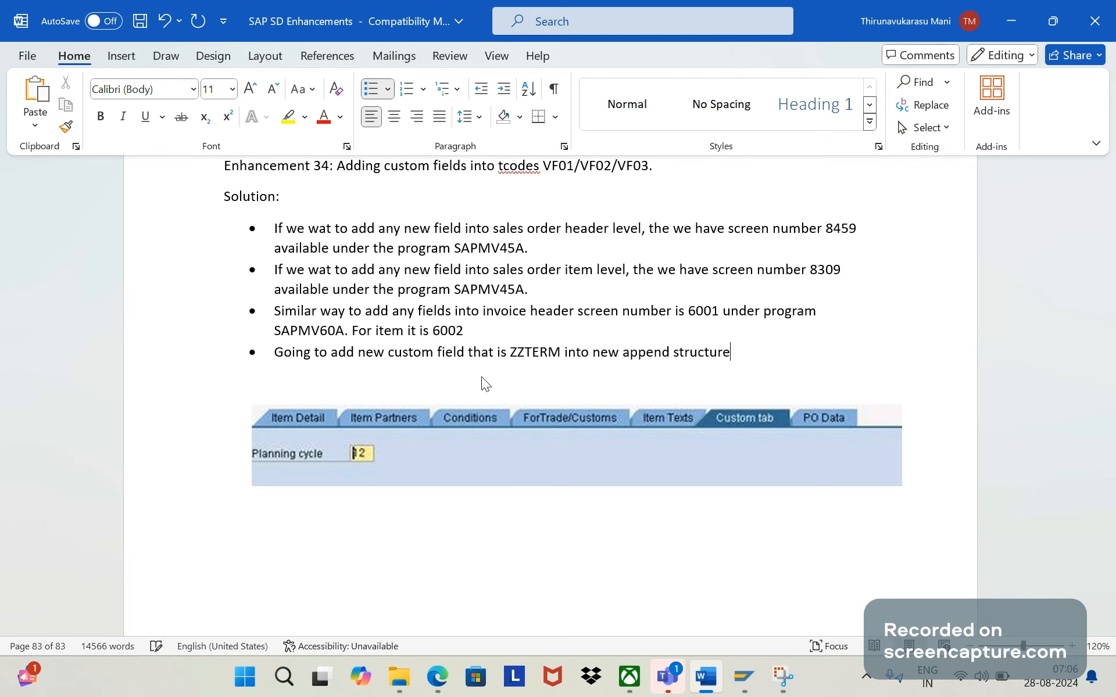
{"action": "type", "text": " ZA"}
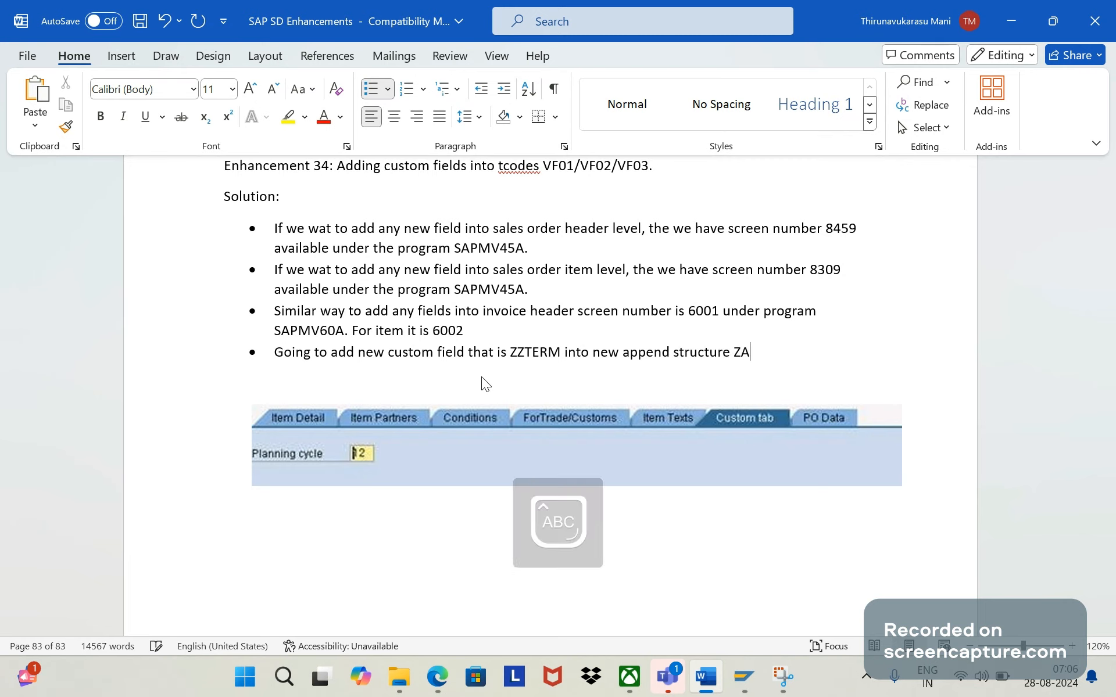
{"action": "type", "text": "PEND"}
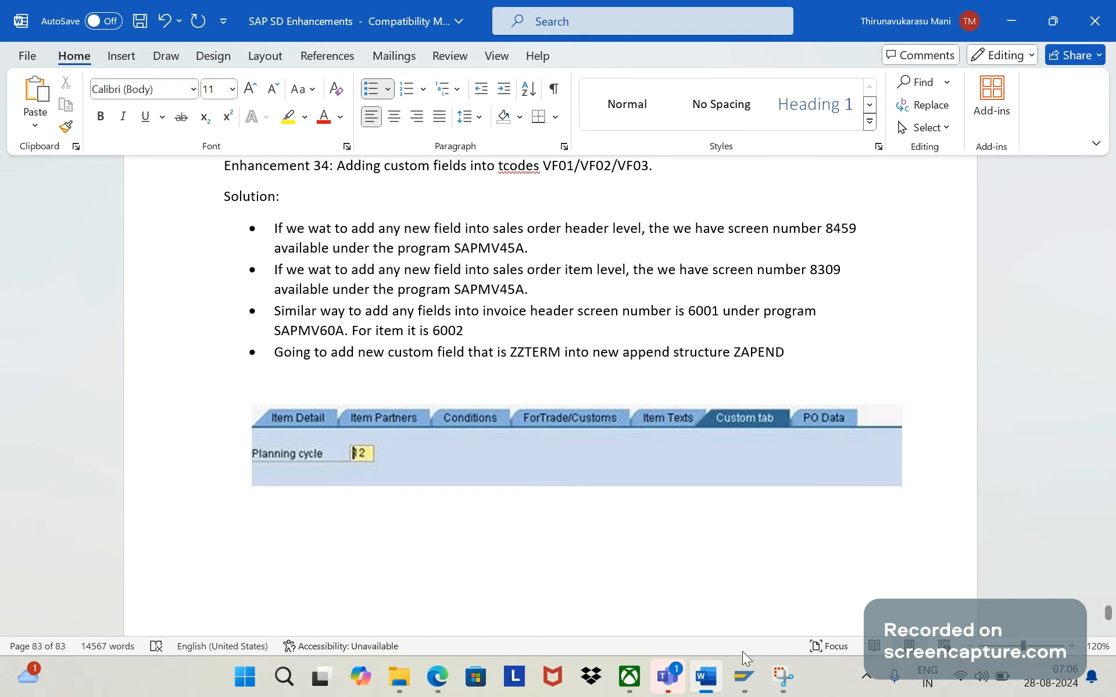
- Switch to the SAP billing document session and start transaction SE11 in it
{"action": "left_click", "coordinate": [743, 674]}
{"action": "left_click", "coordinate": [727, 579]}
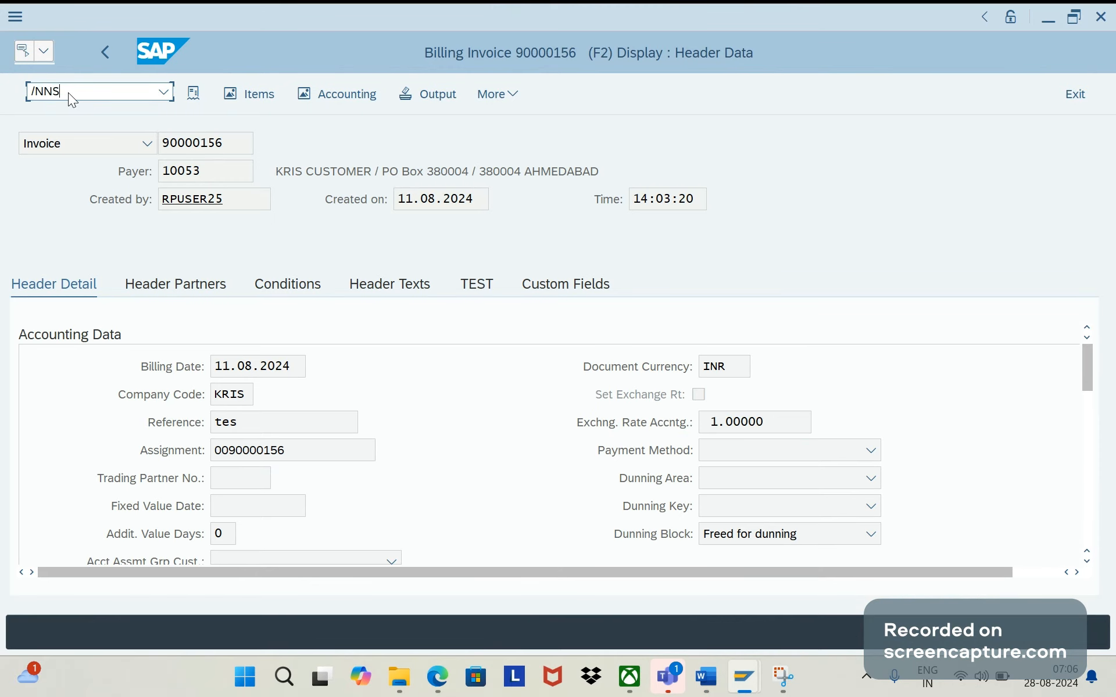
{"action": "left_click", "coordinate": [68, 92]}
{"action": "type", "text": "/NSE11"}
{"action": "key", "text": "Return"}
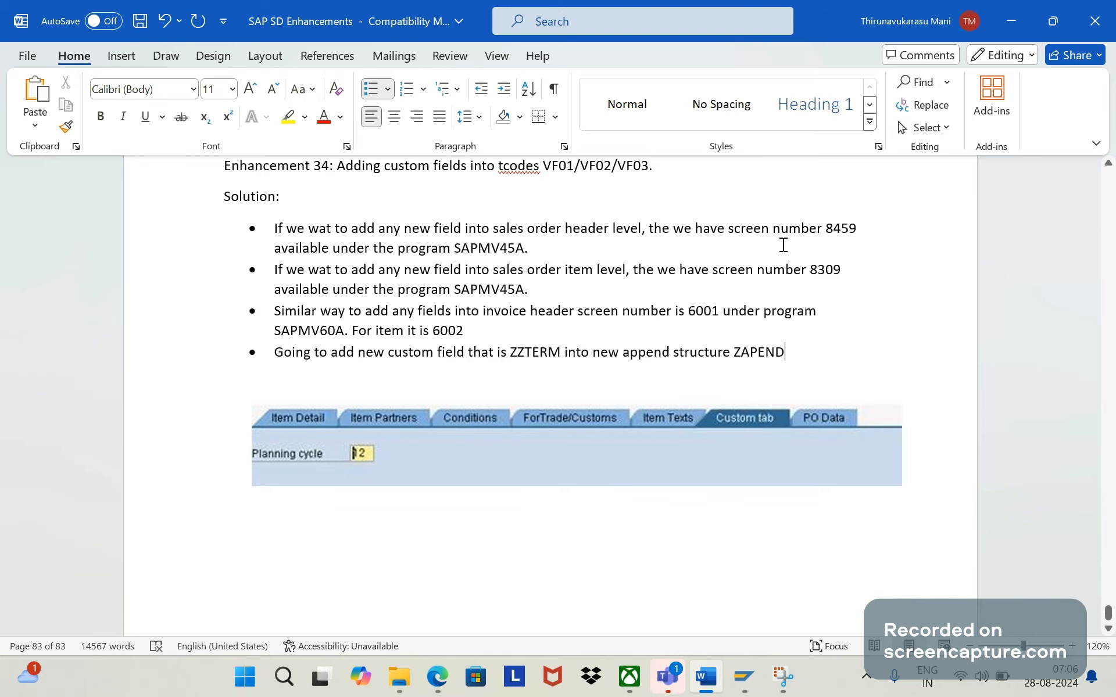
- Back in the Word document, complete the fourth bullet with "in SE11", using lowercase "in"
{"action": "type", "text": "IN"}
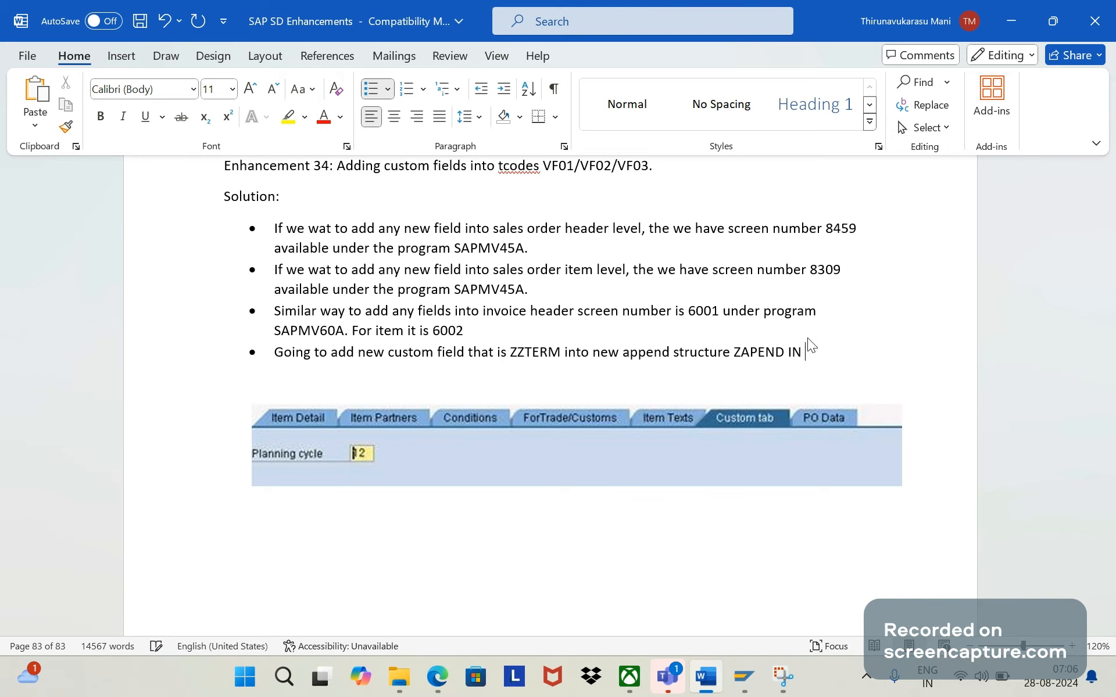
{"action": "key", "text": "BackSpace"}
{"action": "key", "text": "BackSpace"}
{"action": "key", "text": "Caps_Lock"}
{"action": "key", "text": "BackSpace"}
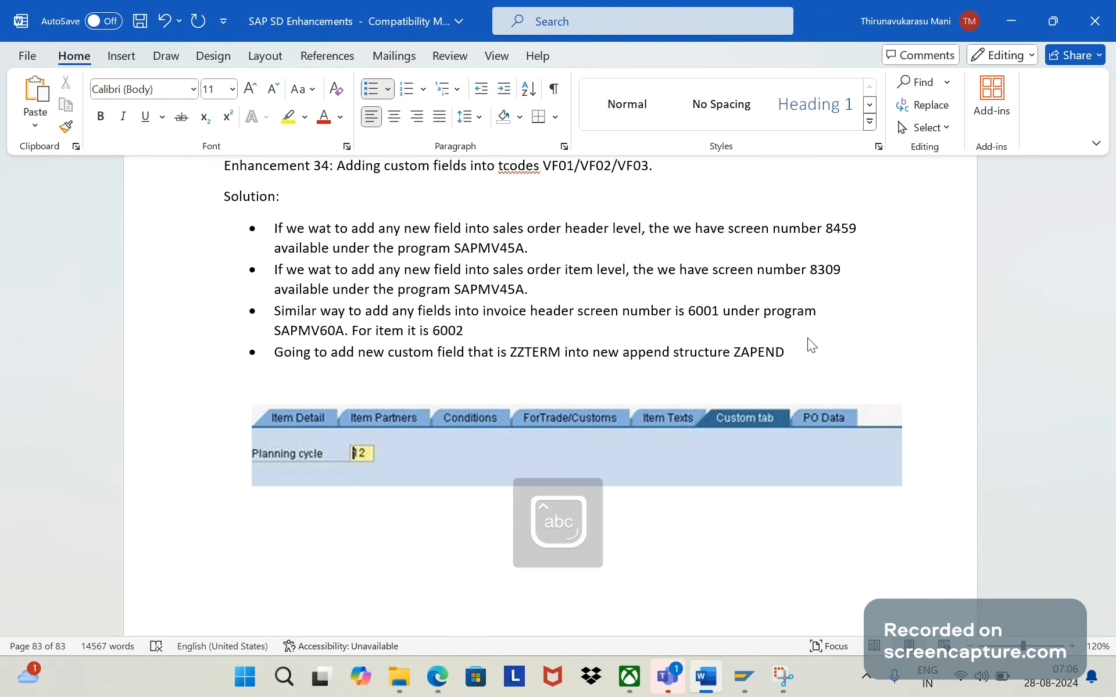
{"action": "type", "text": "in SE11"}
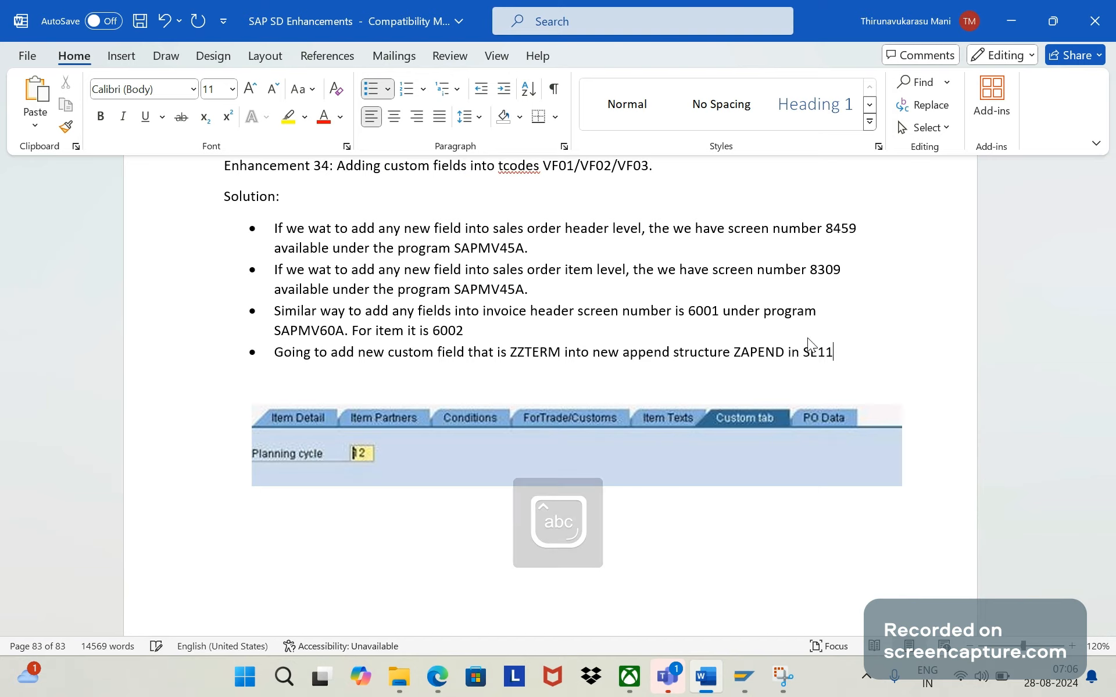
- Switch to the ABAP Dictionary in SAP and display database table VBRK
{"action": "key", "text": "alt+Tab"}
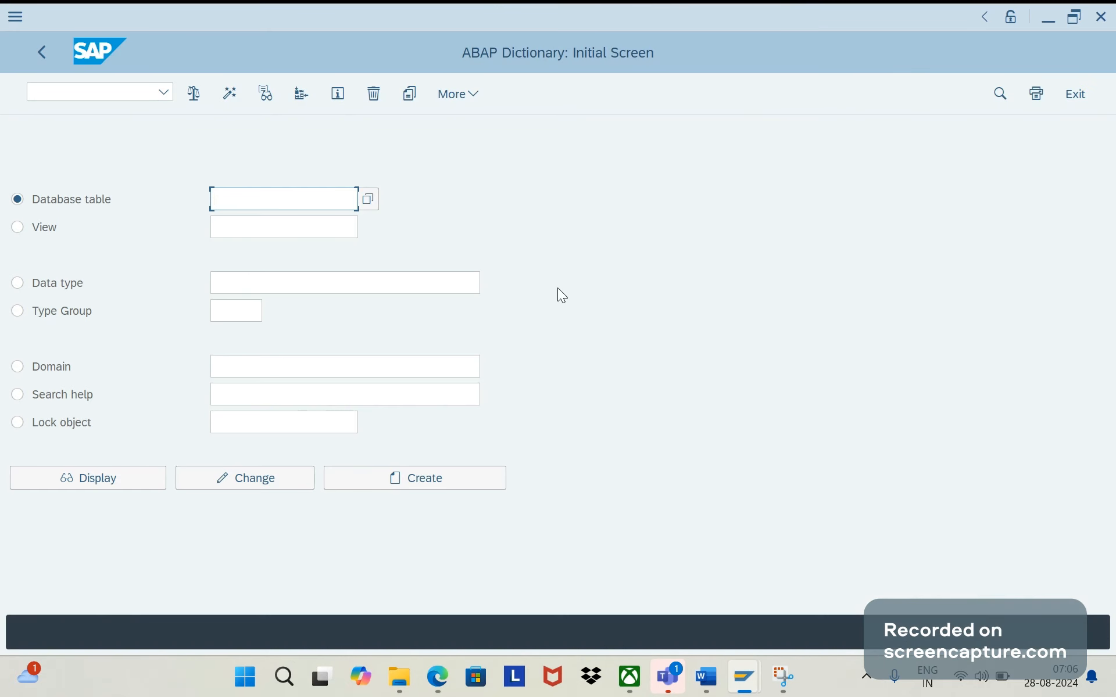
{"action": "type", "text": "vbrk"}
{"action": "left_click", "coordinate": [133, 479]}
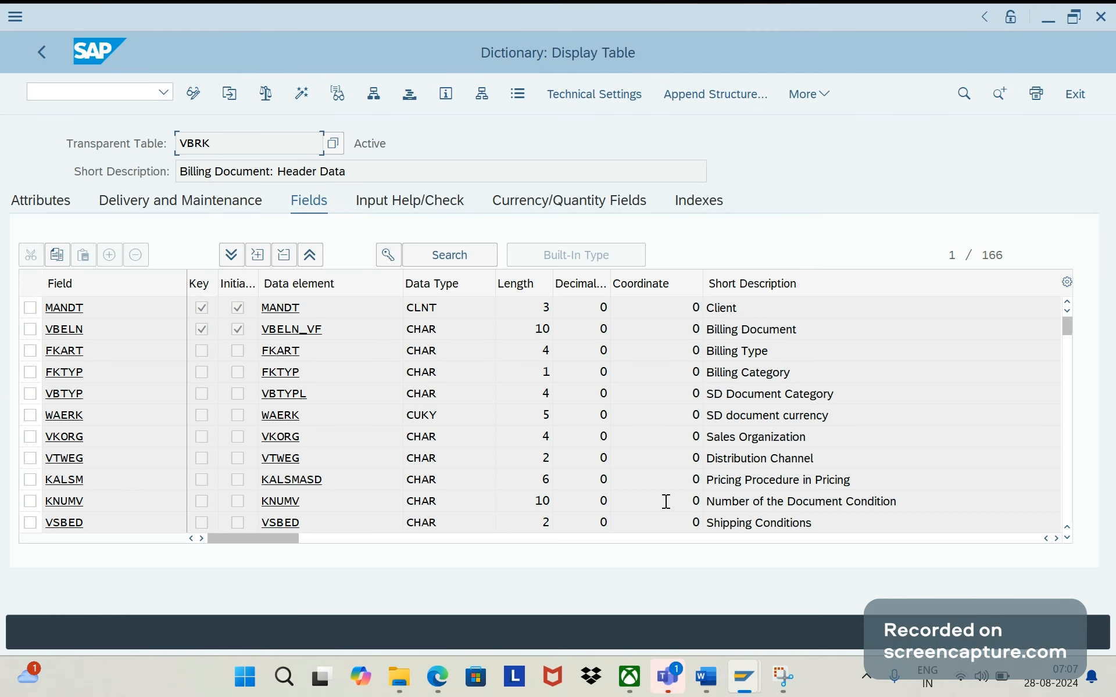
- Switch to YouTube Studio in Edge to show the earlier VBAP screen enhancement video, and return to SAP
{"action": "mouse_move", "coordinate": [447, 674]}
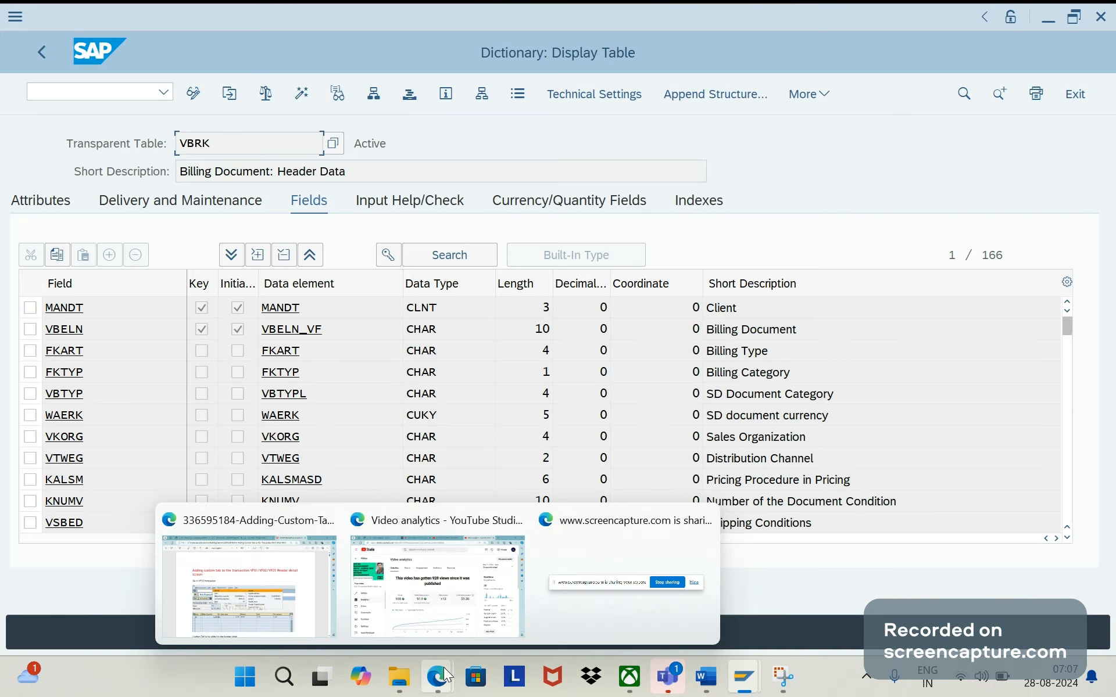
{"action": "left_click", "coordinate": [437, 584]}
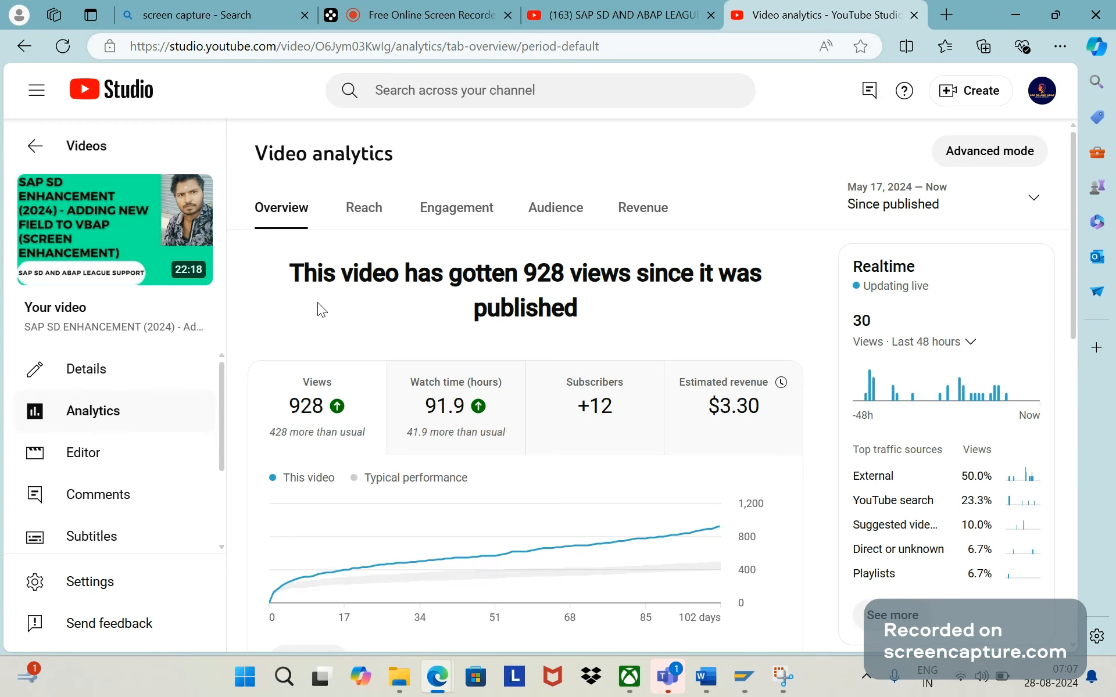
{"action": "mouse_move", "coordinate": [141, 240]}
{"action": "left_click", "coordinate": [1020, 12]}
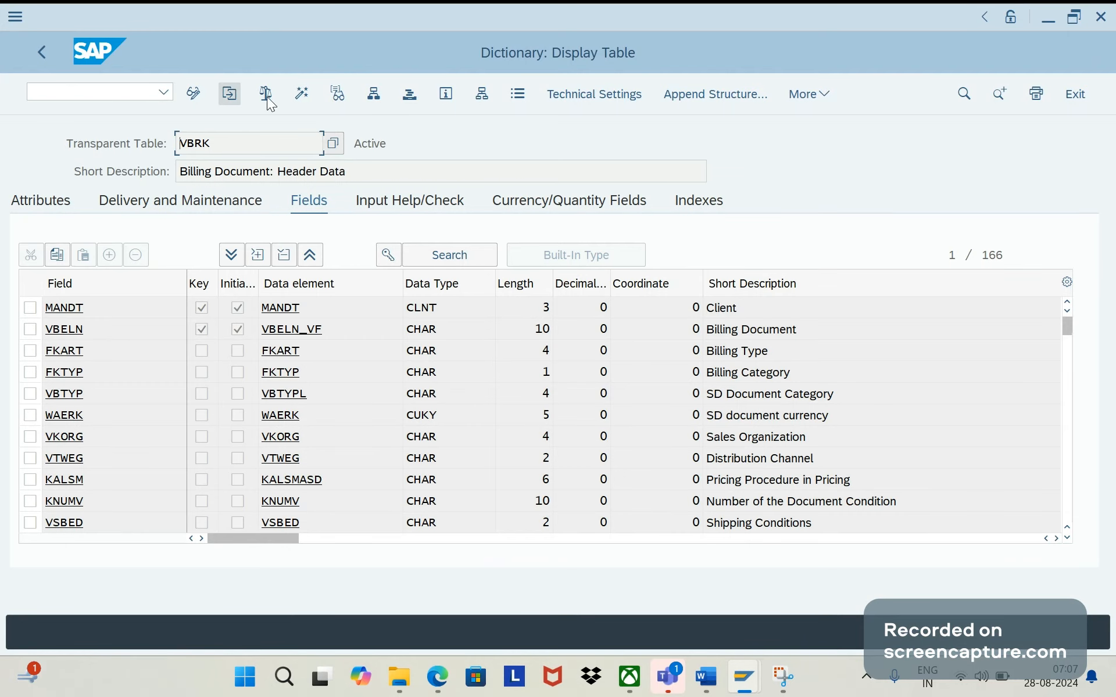
- Put table VBRK into change mode and open its list of append structures to locate ZAPEND
{"action": "left_click", "coordinate": [201, 98]}
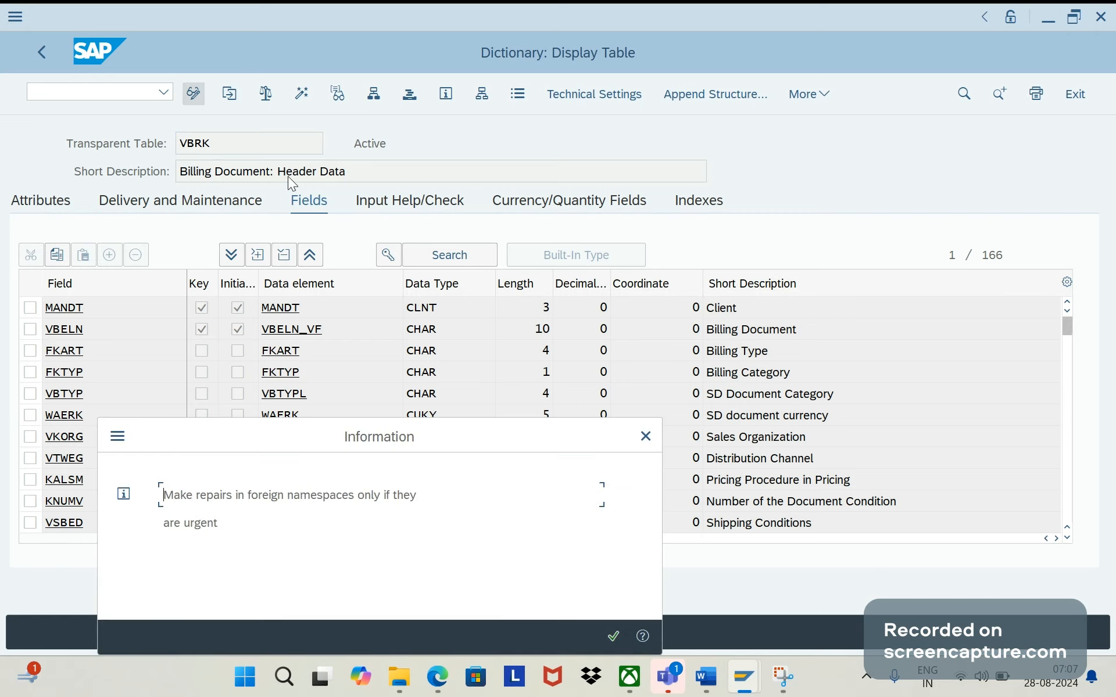
{"action": "left_click", "coordinate": [614, 636]}
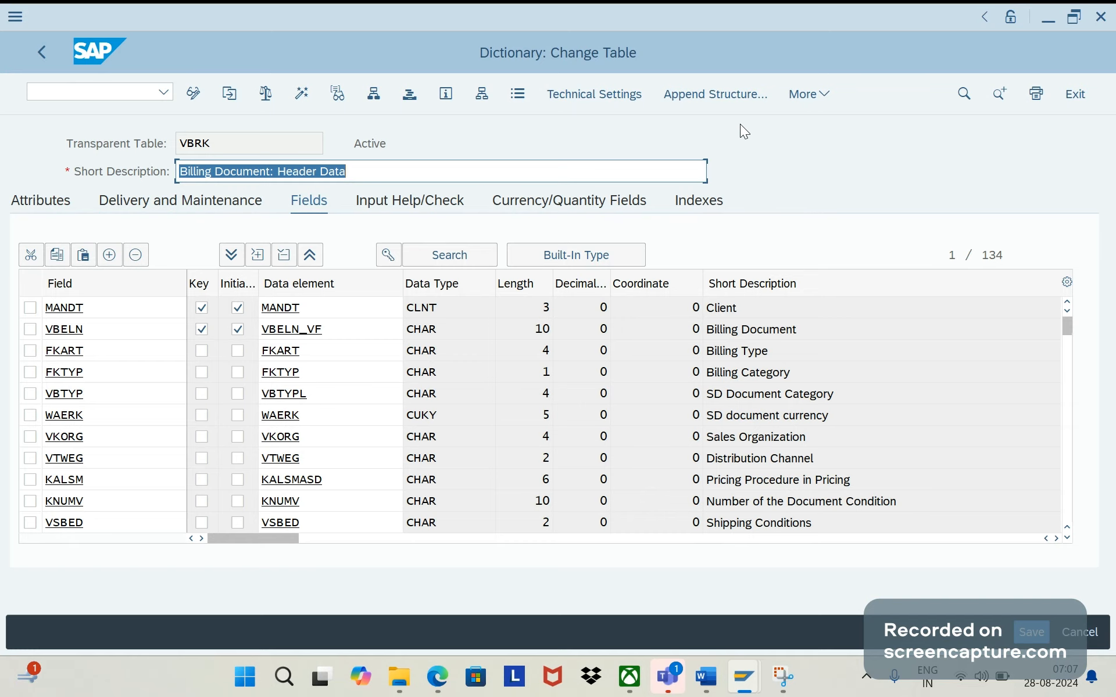
{"action": "left_click", "coordinate": [718, 92]}
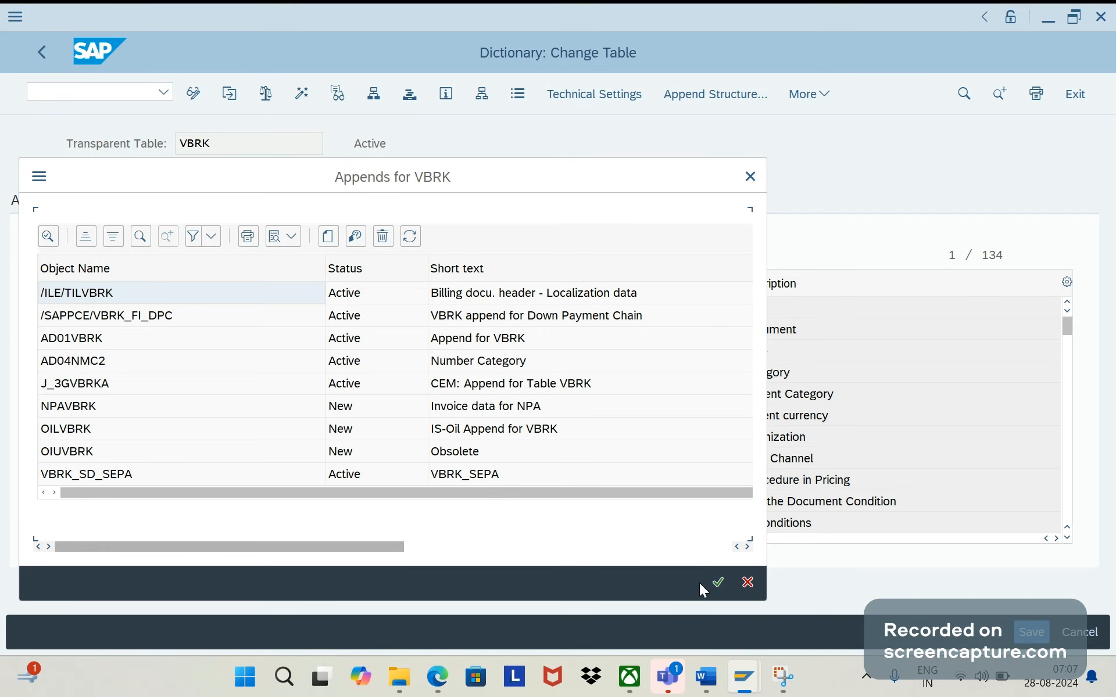
{"action": "left_click", "coordinate": [635, 548]}
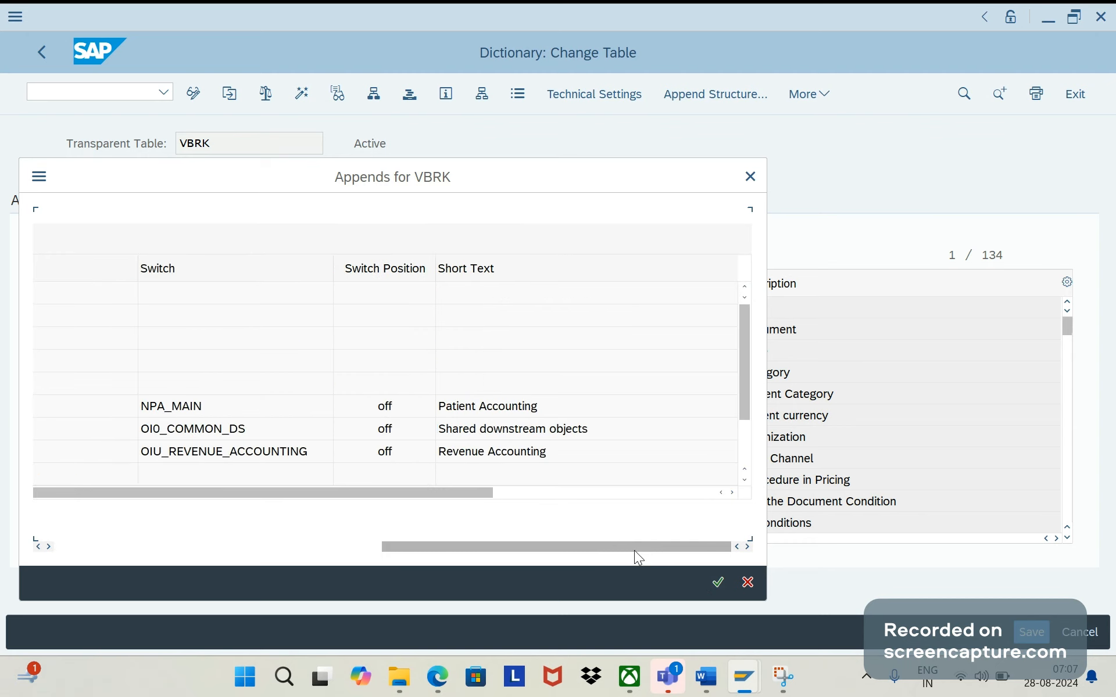
{"action": "left_click_drag", "start_coordinate": [741, 389], "coordinate": [752, 461]}
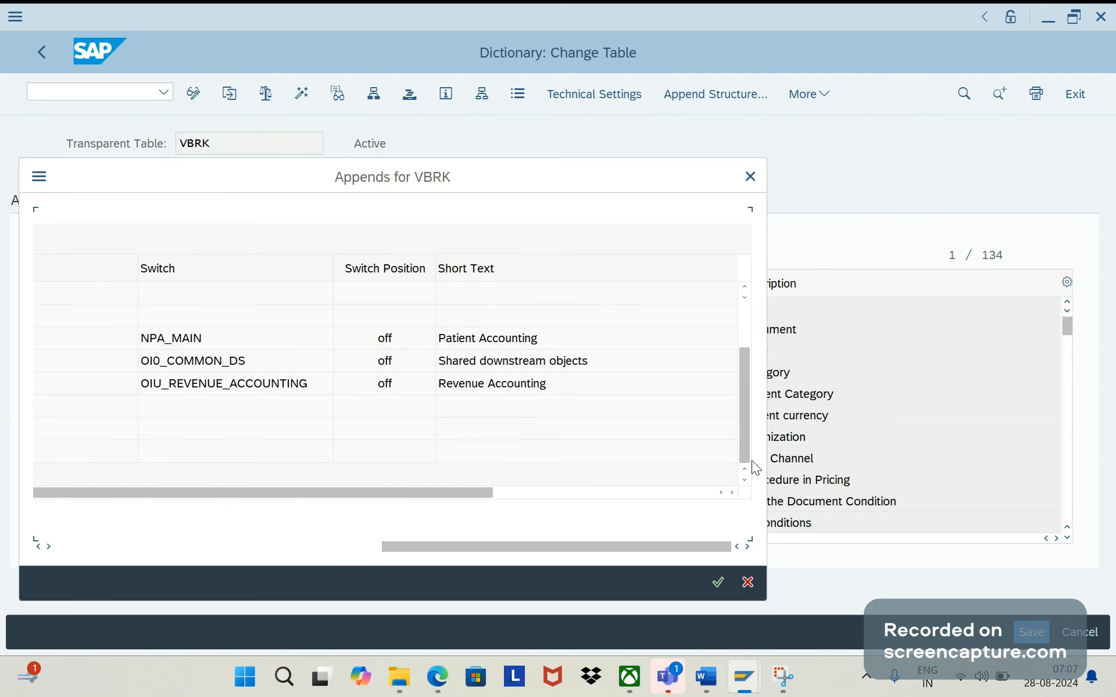
{"action": "left_click_drag", "start_coordinate": [488, 549], "coordinate": [40, 542]}
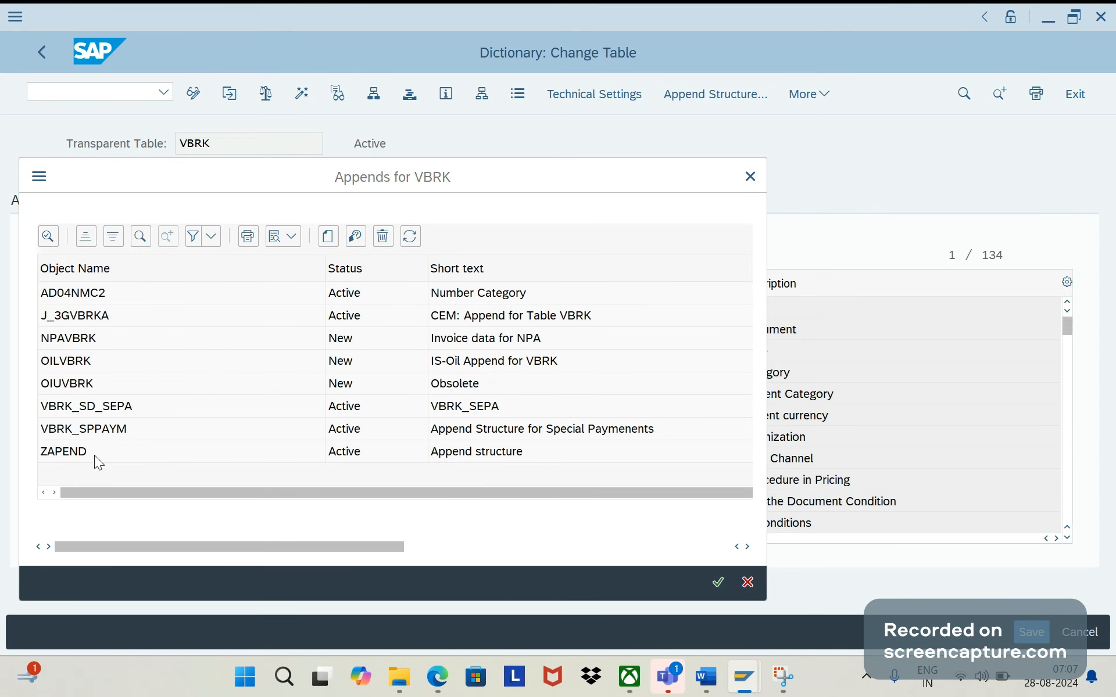
- Close the append list of table VBRK after checking the Word notes, and search the table's field list for ZAPEND
{"action": "key", "text": "alt+Tab"}
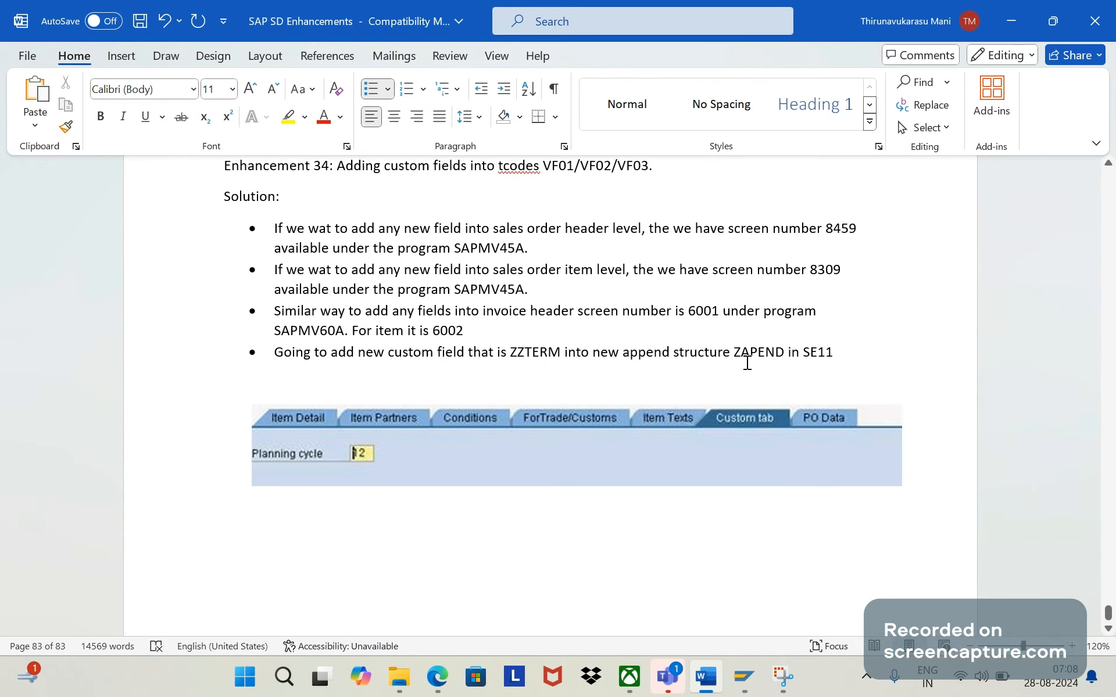
{"action": "key", "text": "alt+Tab"}
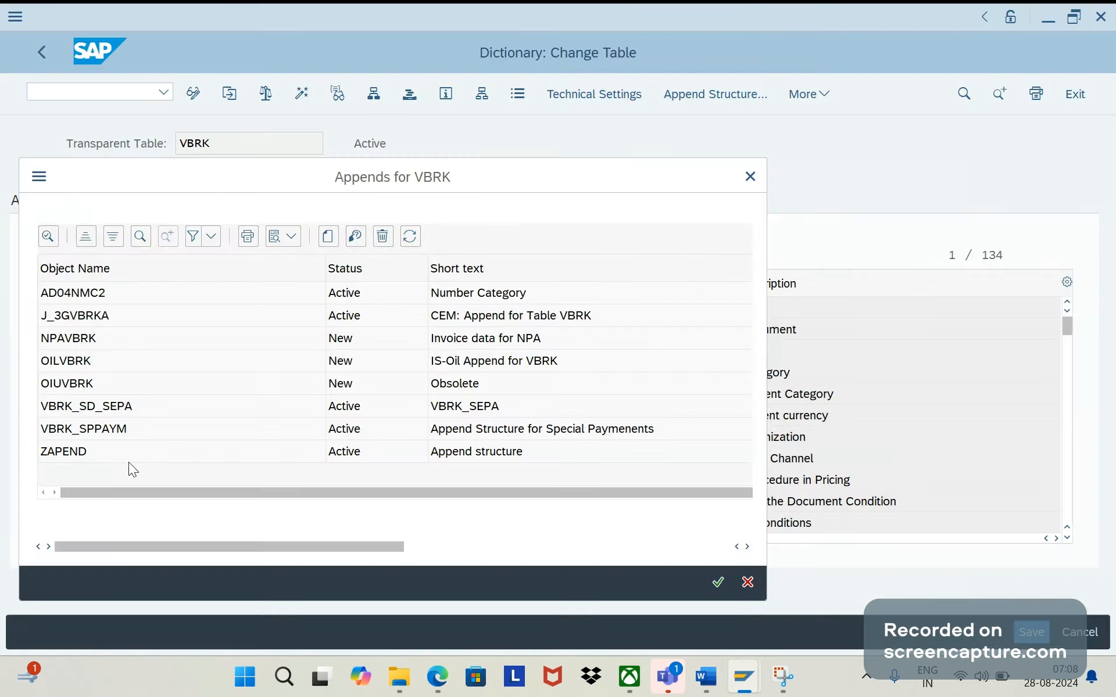
{"action": "left_click", "coordinate": [71, 457]}
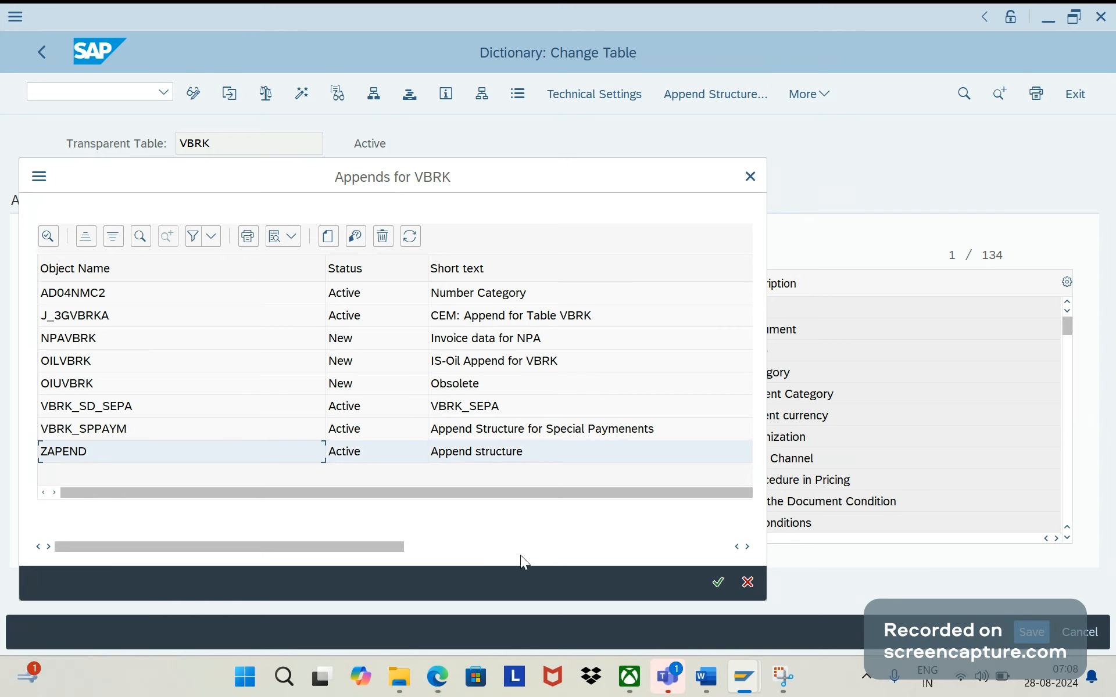
{"action": "left_click", "coordinate": [749, 584]}
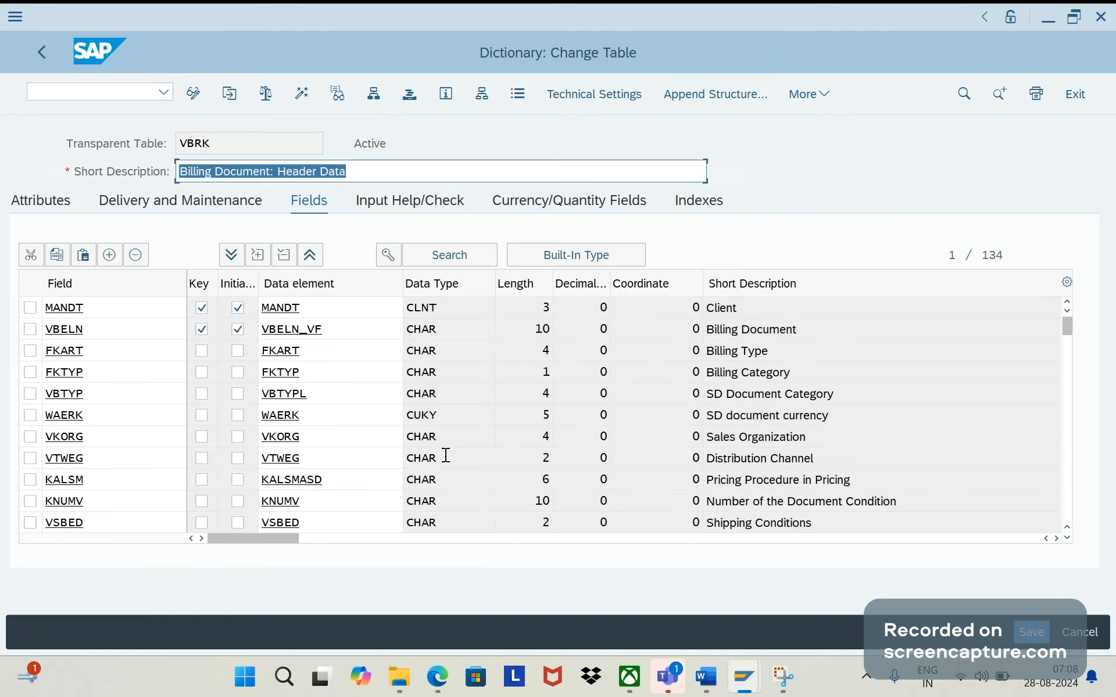
{"action": "key", "text": "ctrl+f"}
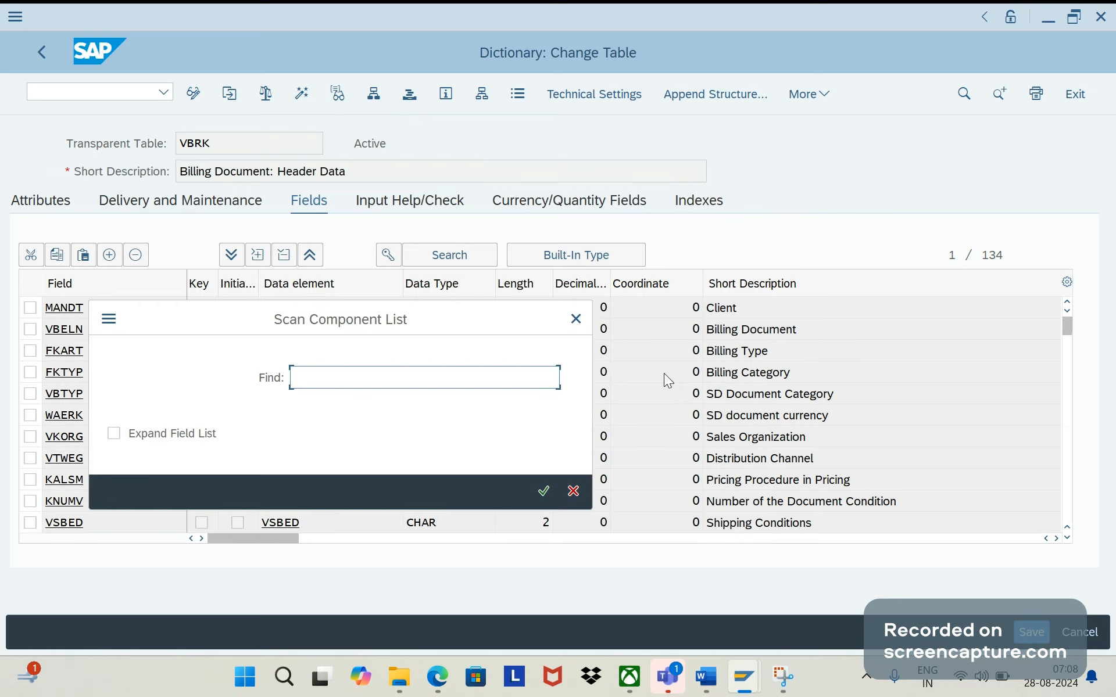
{"action": "type", "text": "zapend"}
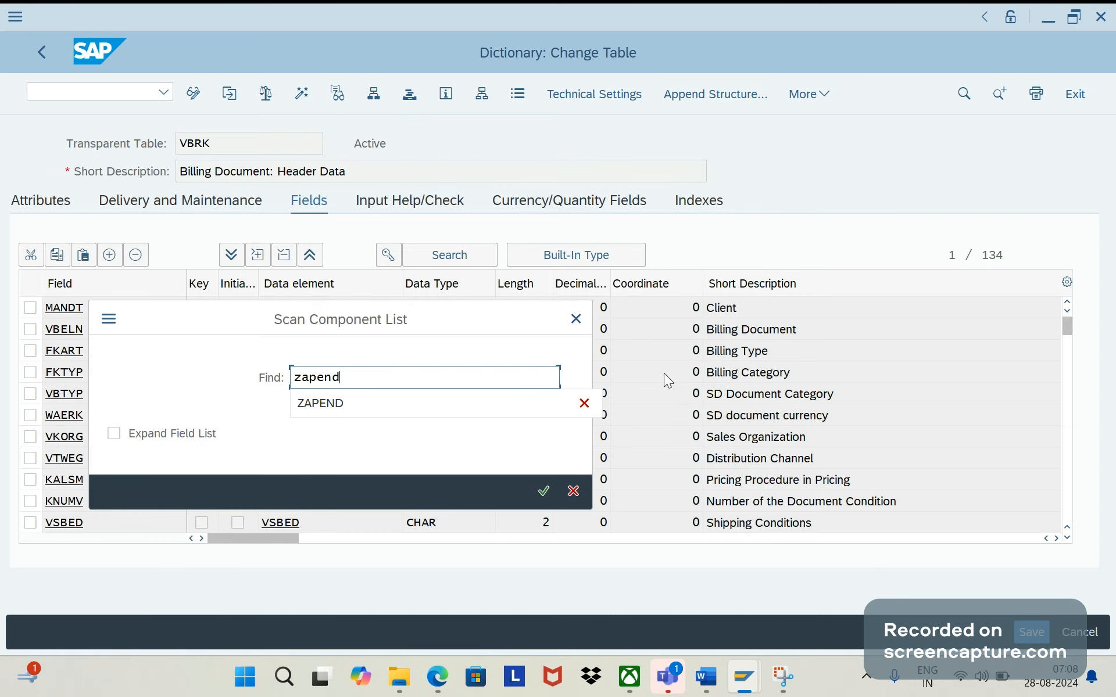
{"action": "key", "text": "Return"}
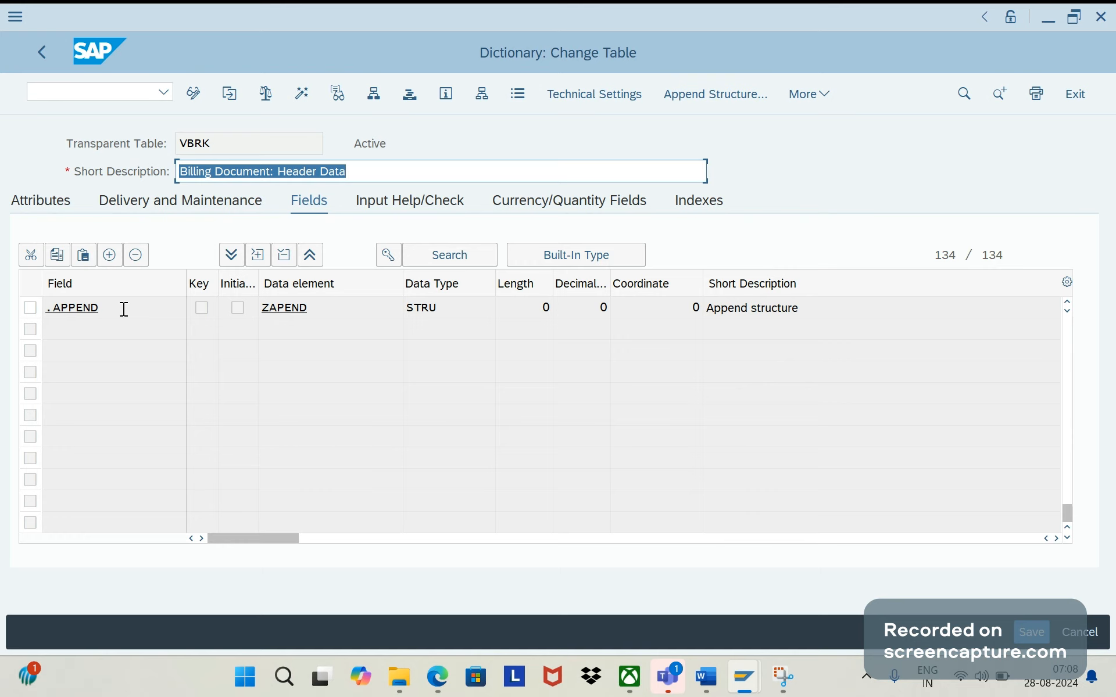
- Inspect append structure ZAPEND and the data element of its component ZZTERM, and return to table VBRK
{"action": "left_click", "coordinate": [287, 306]}
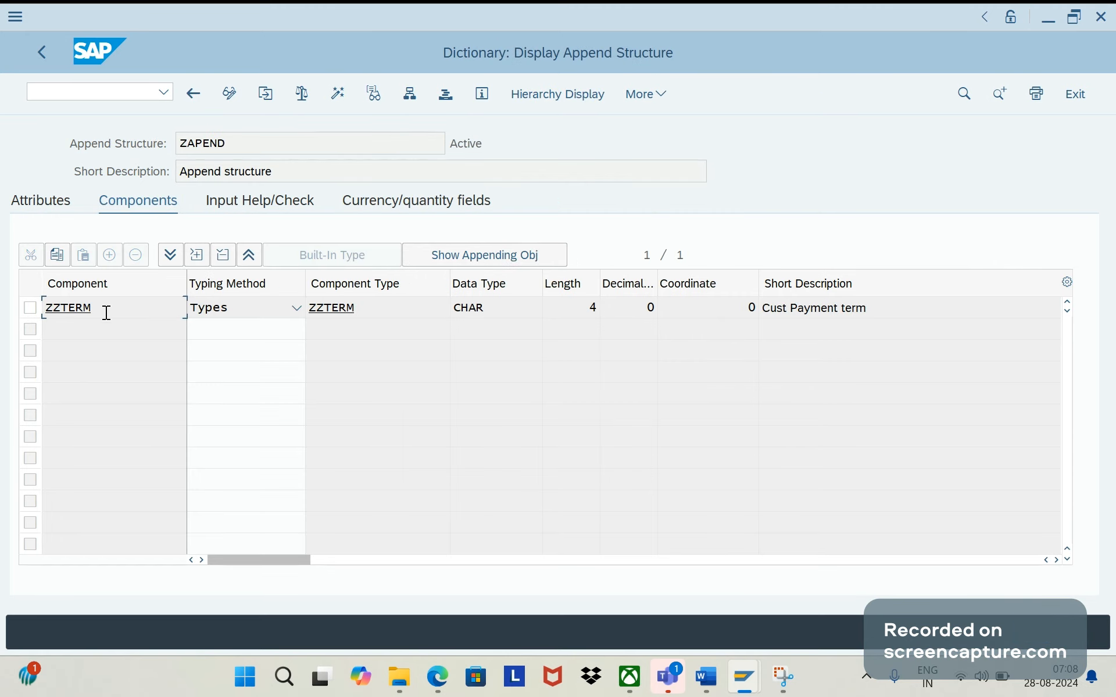
{"action": "left_click_drag", "start_coordinate": [99, 308], "coordinate": [61, 308]}
{"action": "left_click", "coordinate": [336, 309]}
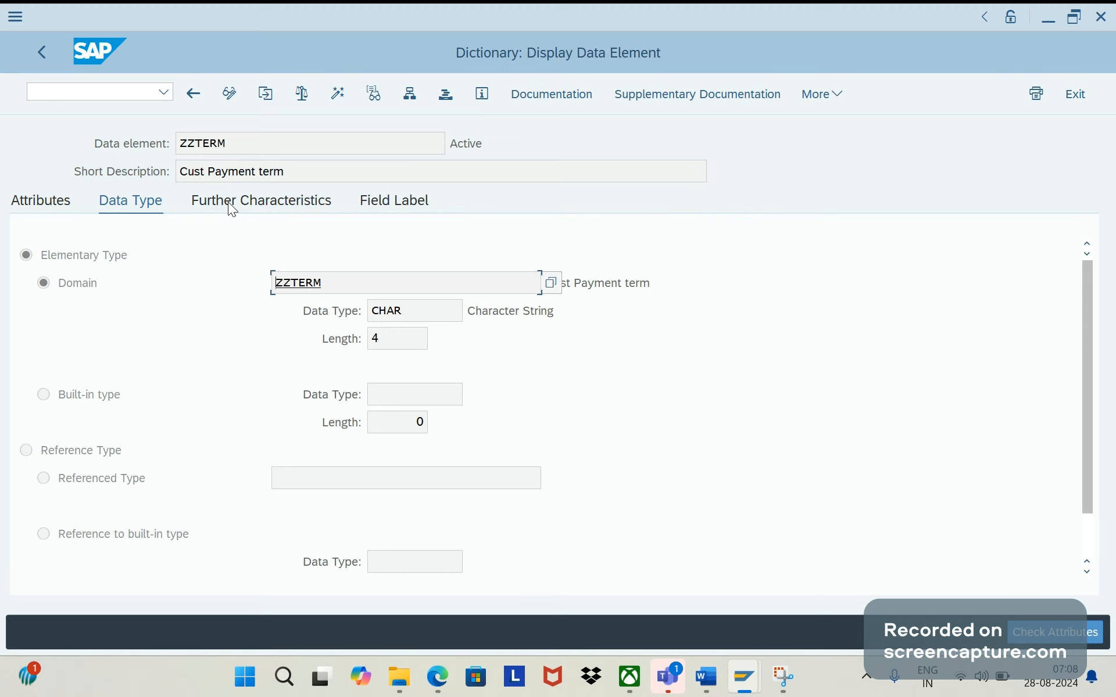
{"action": "left_click_drag", "start_coordinate": [228, 143], "coordinate": [177, 145]}
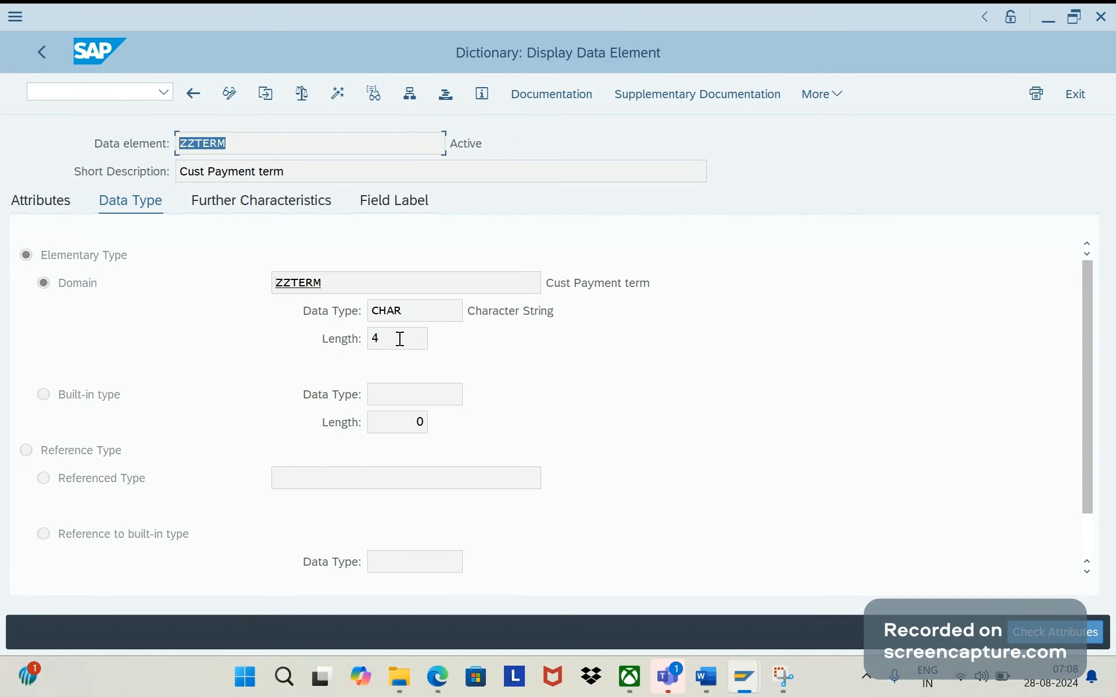
{"action": "left_click", "coordinate": [194, 102]}
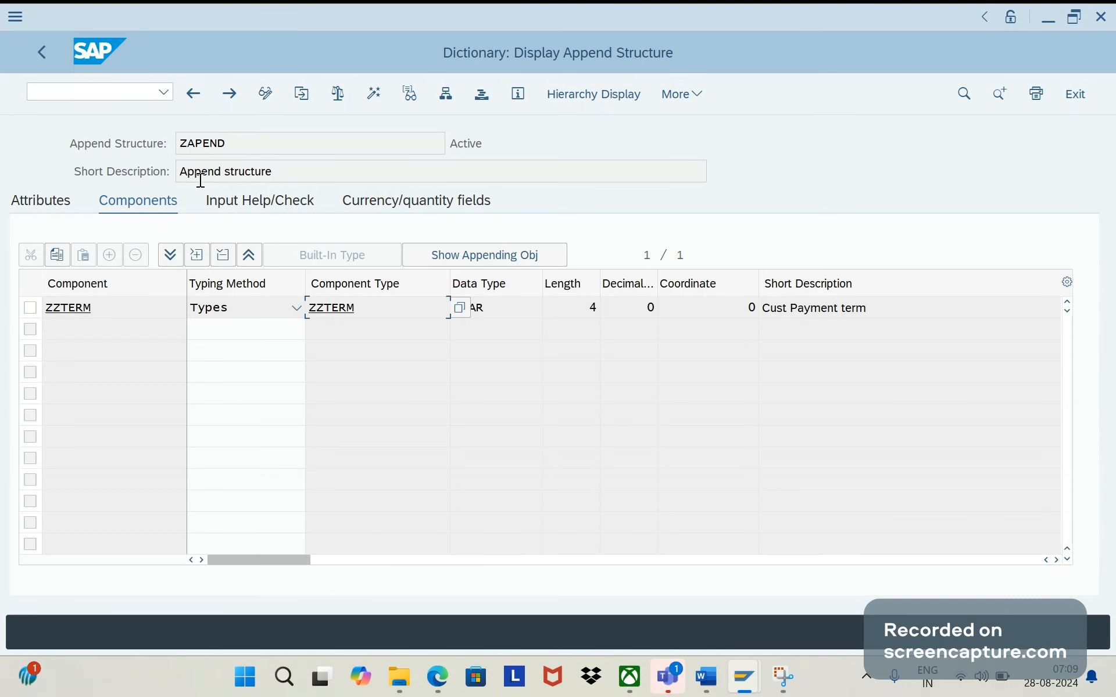
{"action": "left_click", "coordinate": [195, 94]}
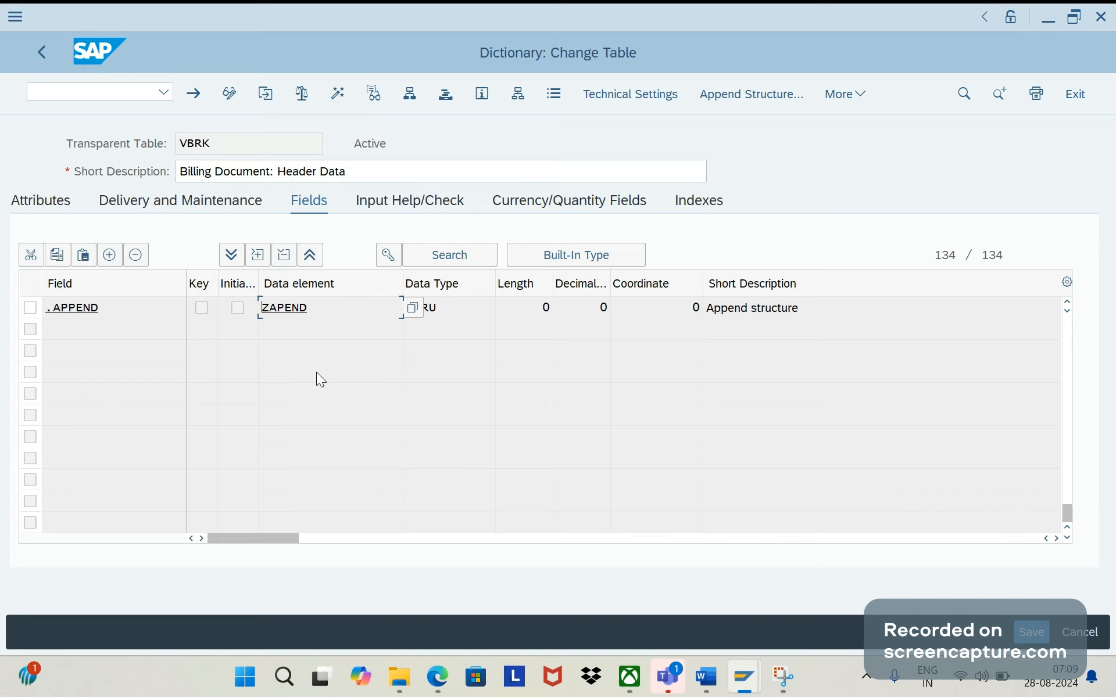
{"action": "left_click_drag", "start_coordinate": [309, 308], "coordinate": [235, 306]}
- Switch to the Word document and start a fifth bullet with "Need to create"
{"action": "left_click", "coordinate": [716, 685]}
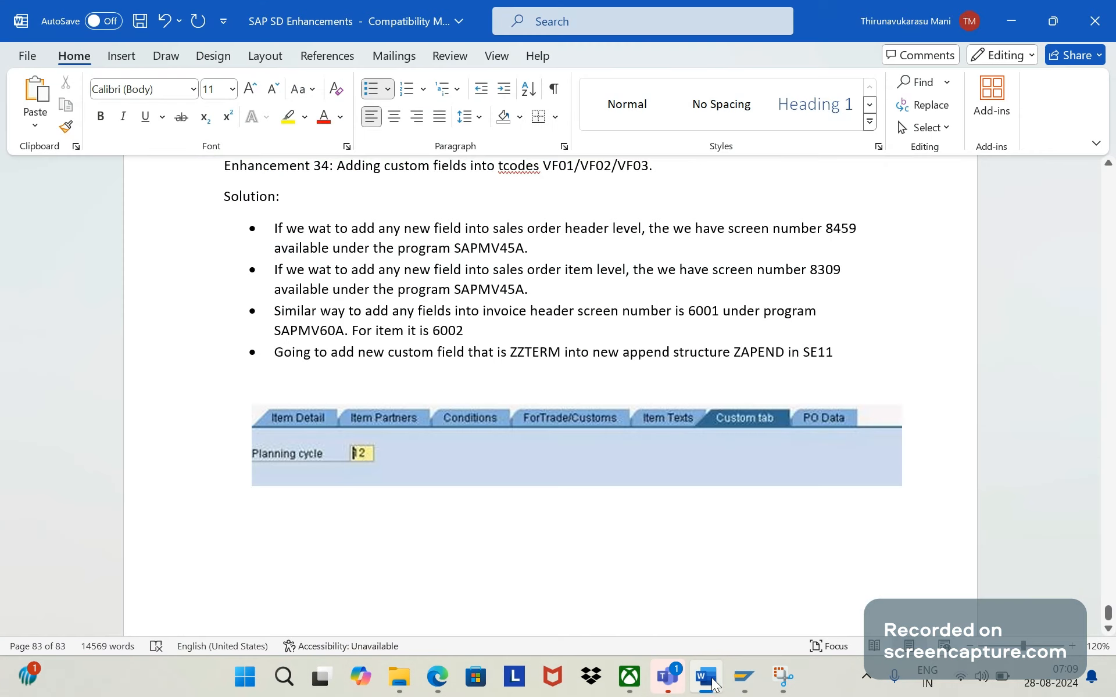
{"action": "key", "text": "Return"}
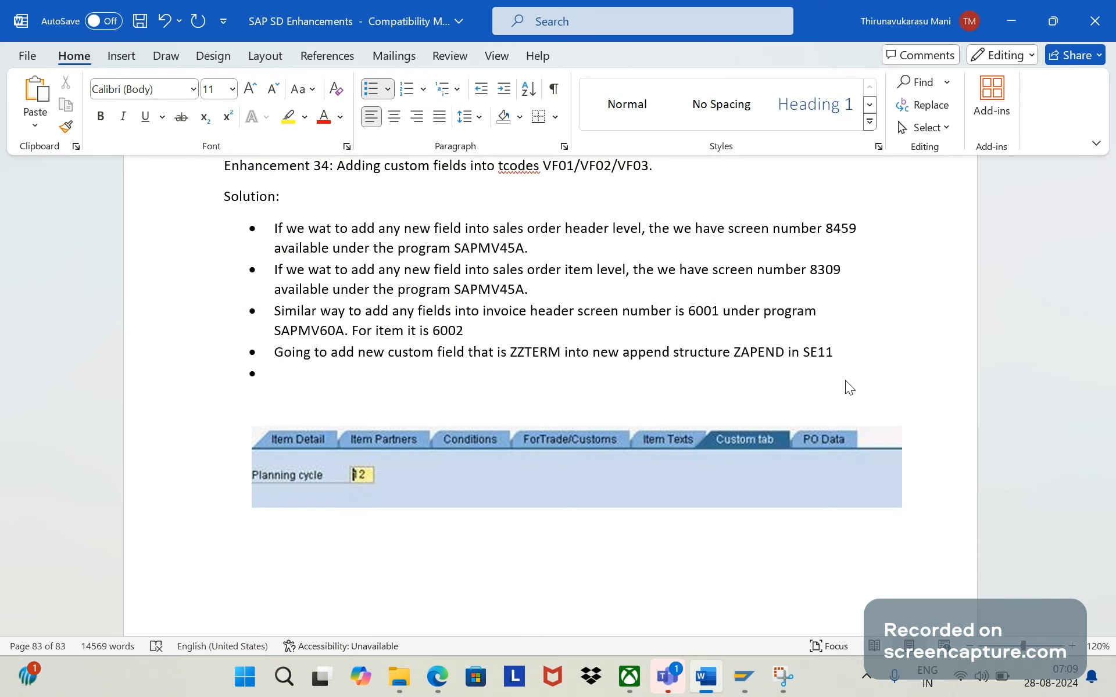
{"action": "type", "text": "Need tto c"}
{"action": "key", "text": "BackSpace"}
{"action": "key", "text": "BackSpace"}
{"action": "key", "text": "BackSpace"}
{"action": "key", "text": "BackSpace"}
{"action": "type", "text": "o create "}
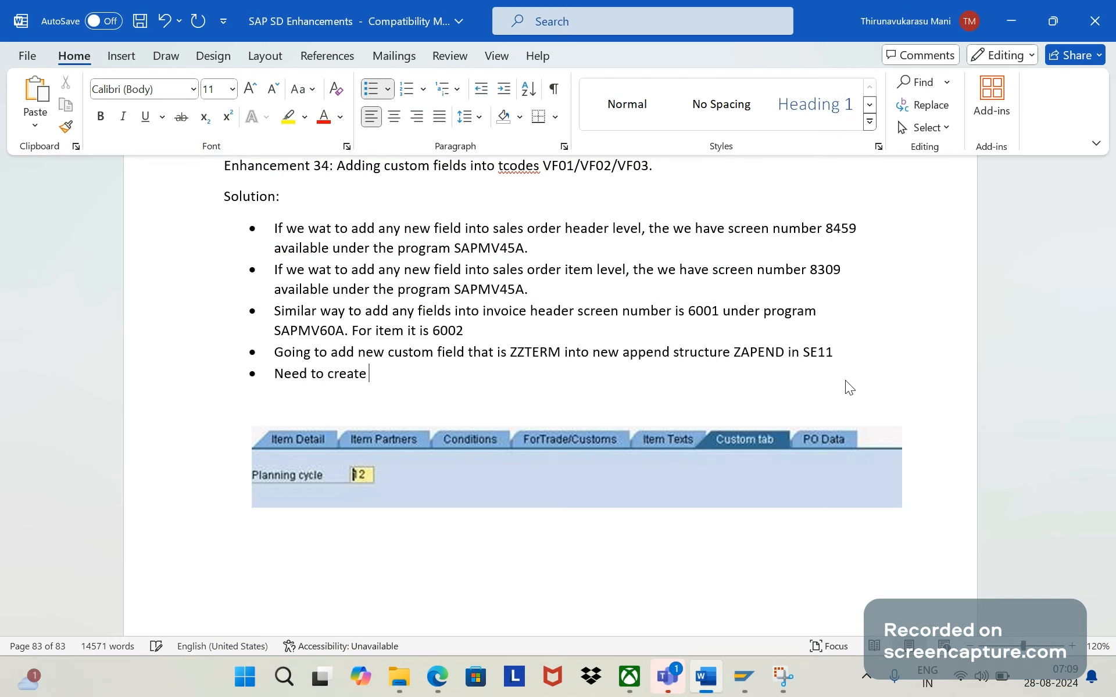
{"action": "type", "text": "Z* ("}
- Continue the fifth bullet with the program name "Z* (ZVBRK_SCREEN1)"
{"action": "key", "text": "Caps_Lock"}
{"action": "type", "text": "ZVBRK"}
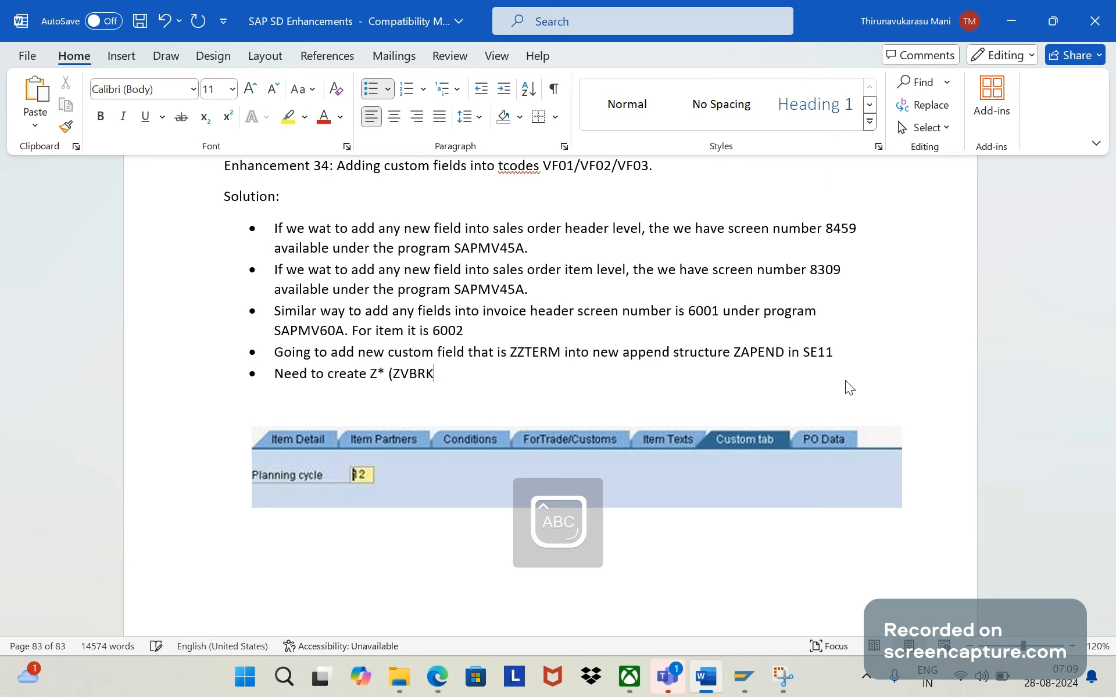
{"action": "type", "text": "_"}
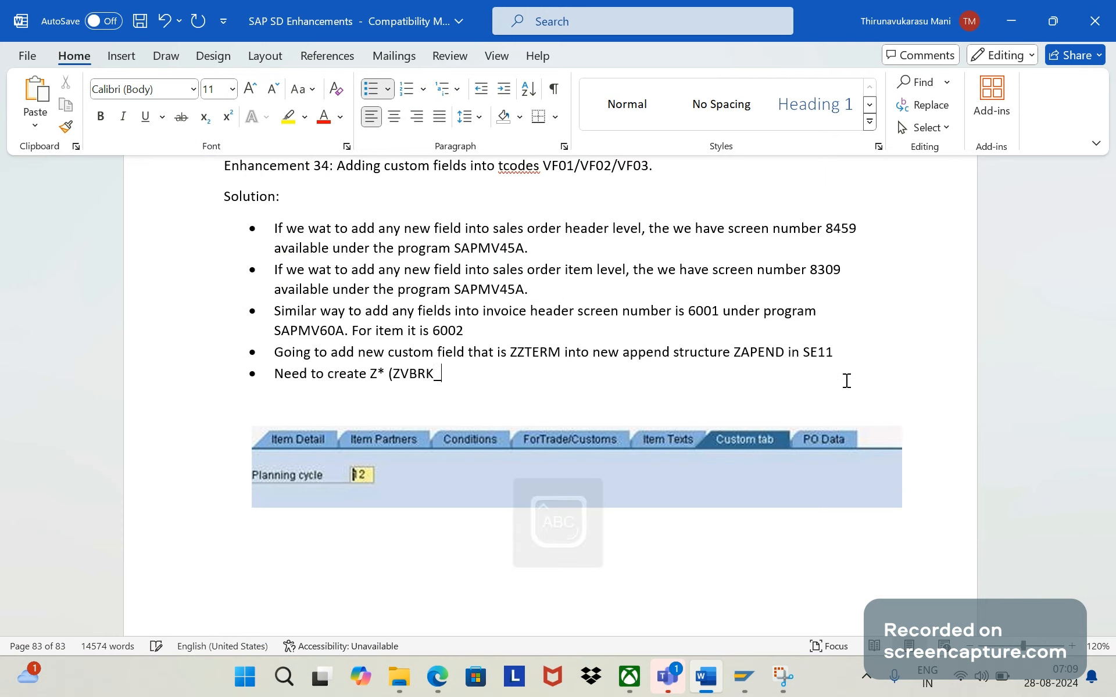
{"action": "type", "text": "SCREEN"}
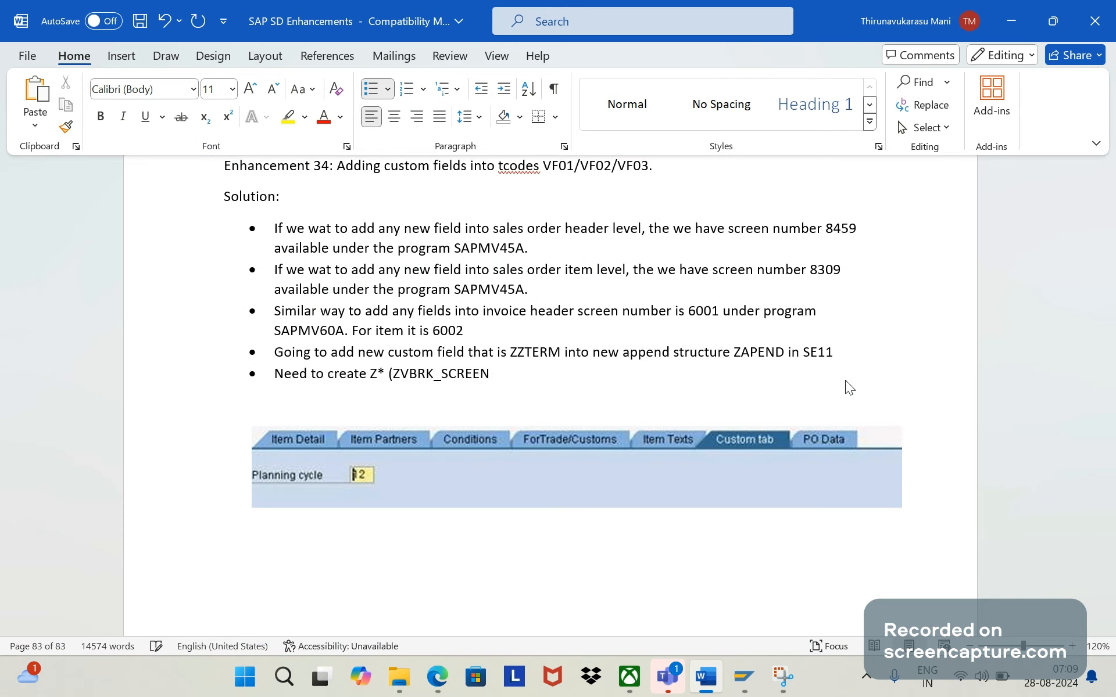
{"action": "type", "text": "1)"}
- Complete the fifth bullet with "in transaction SE38"
{"action": "key", "text": "Caps_Lock"}
{"action": "type", "text": "in transaction SE"}
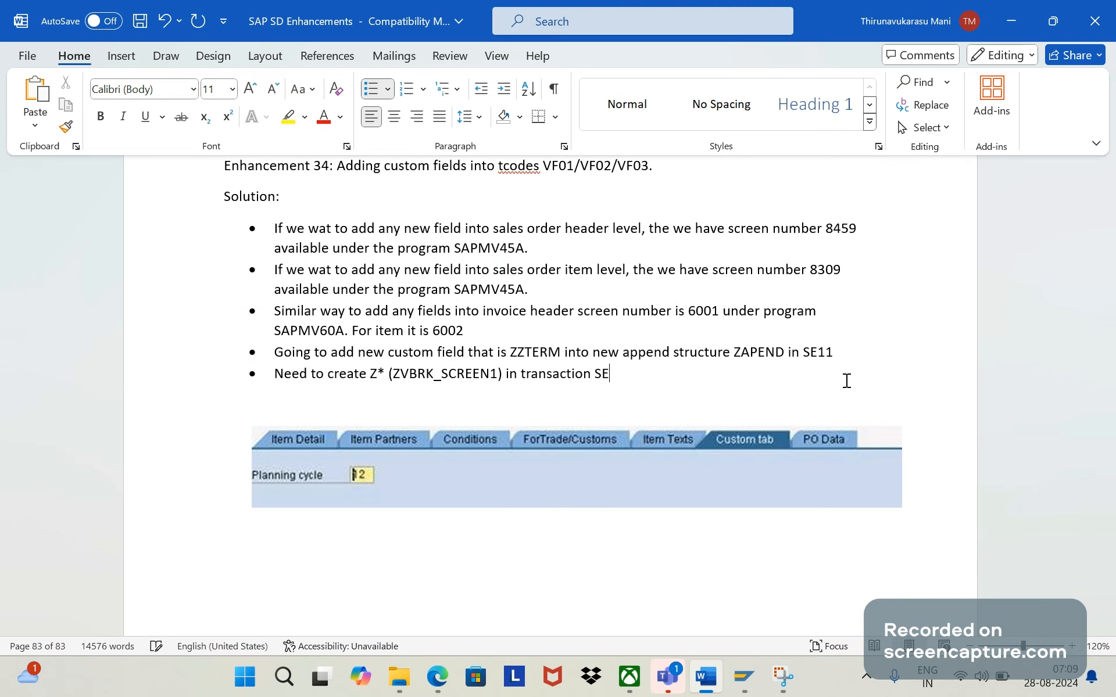
{"action": "type", "text": "38"}
- Switch to SAP, go to transaction SE38 and display the source code of program ZVBRK_SCREEN1
{"action": "key", "text": "alt+Tab"}
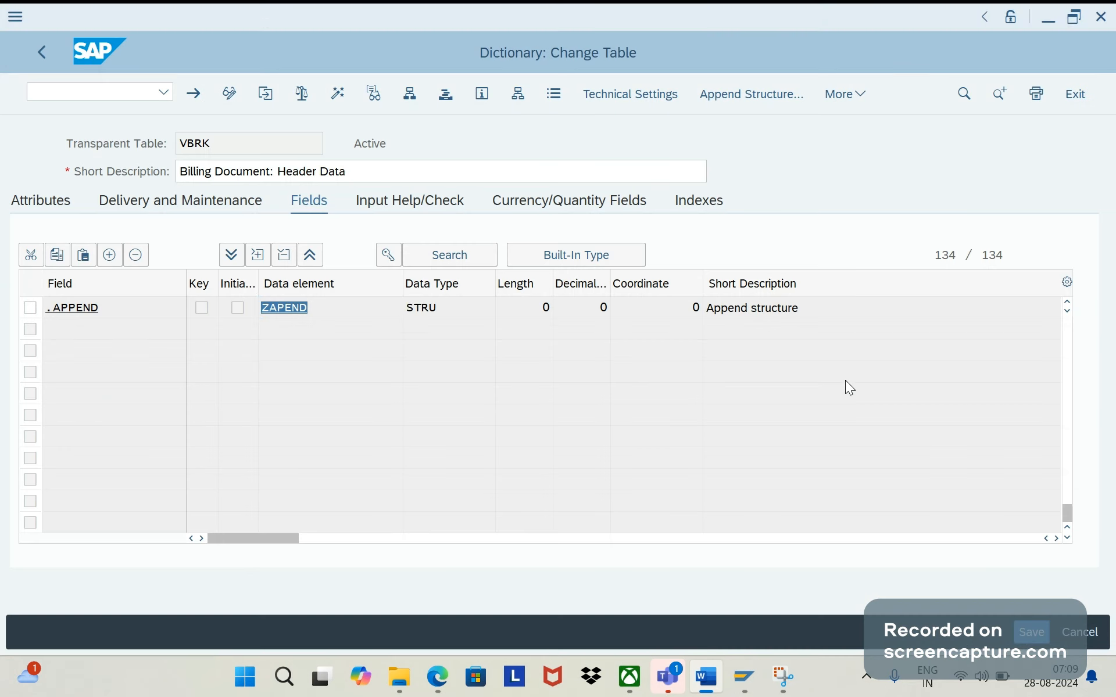
{"action": "left_click", "coordinate": [109, 86]}
{"action": "type", "text": "/nse38"}
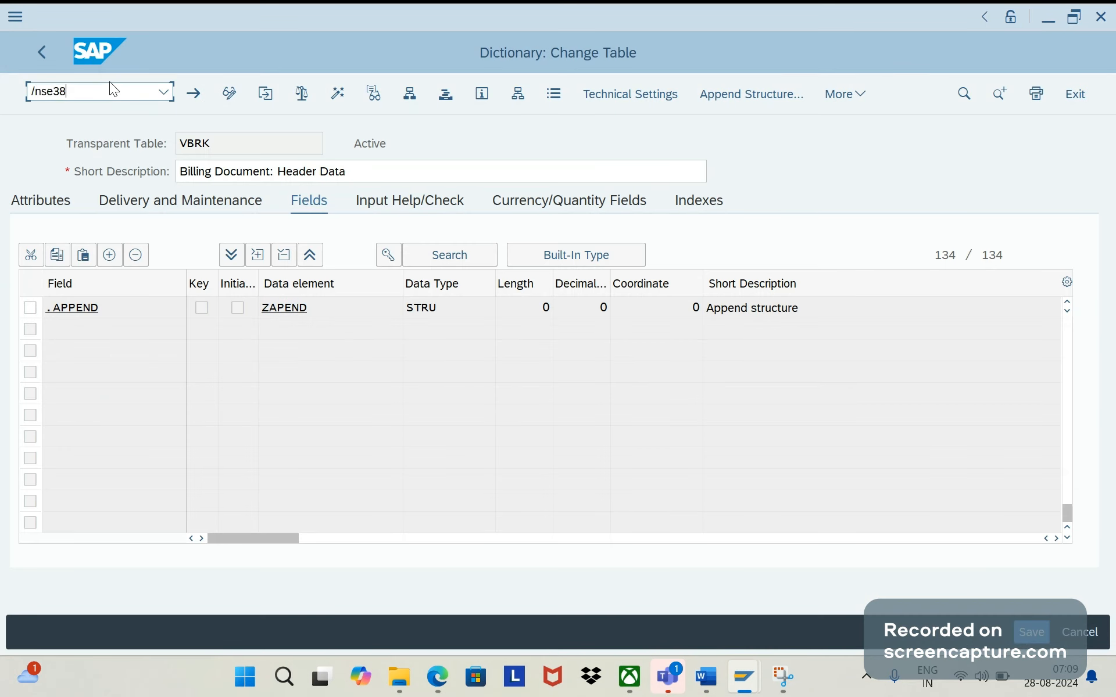
{"action": "key", "text": "Return"}
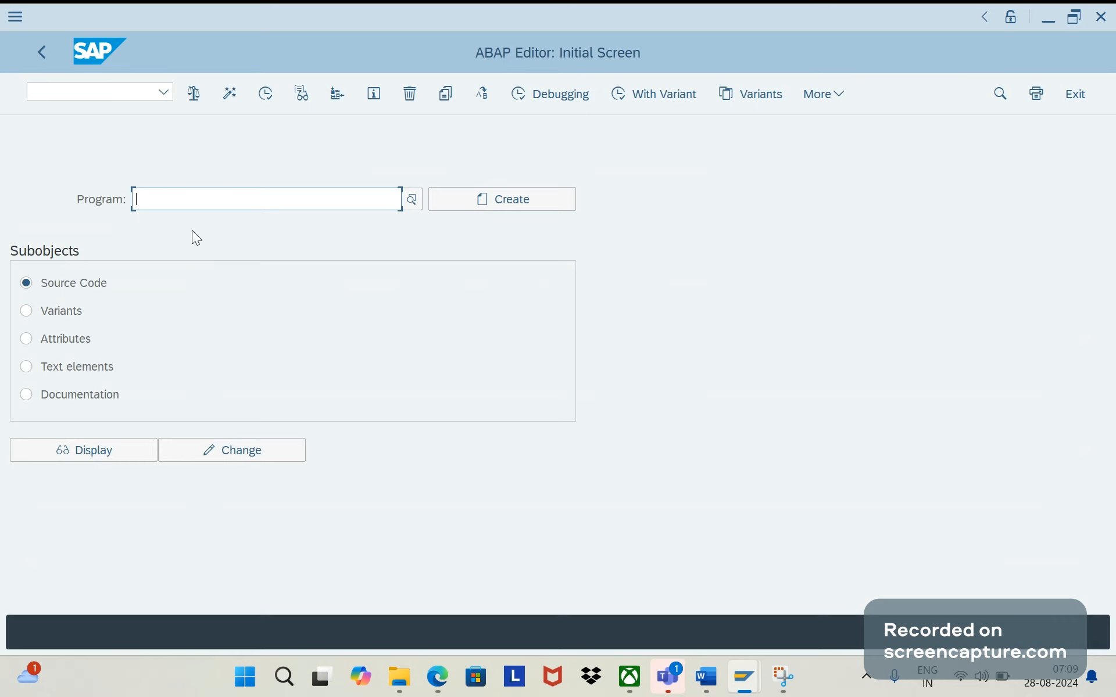
{"action": "left_click", "coordinate": [198, 273]}
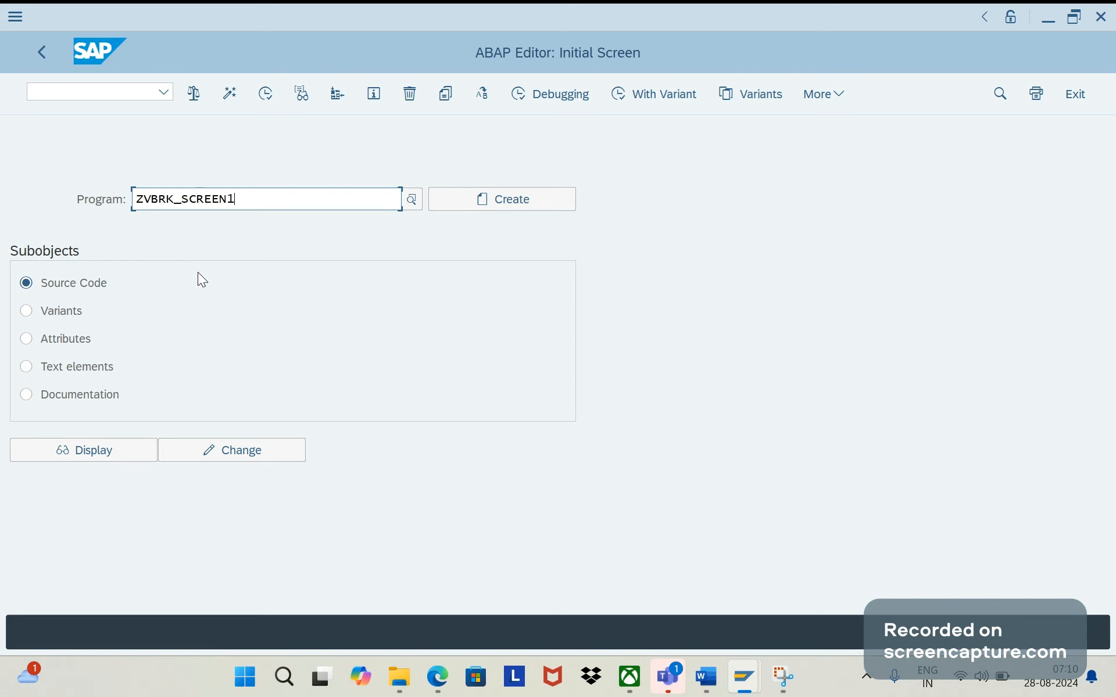
{"action": "left_click", "coordinate": [125, 451]}
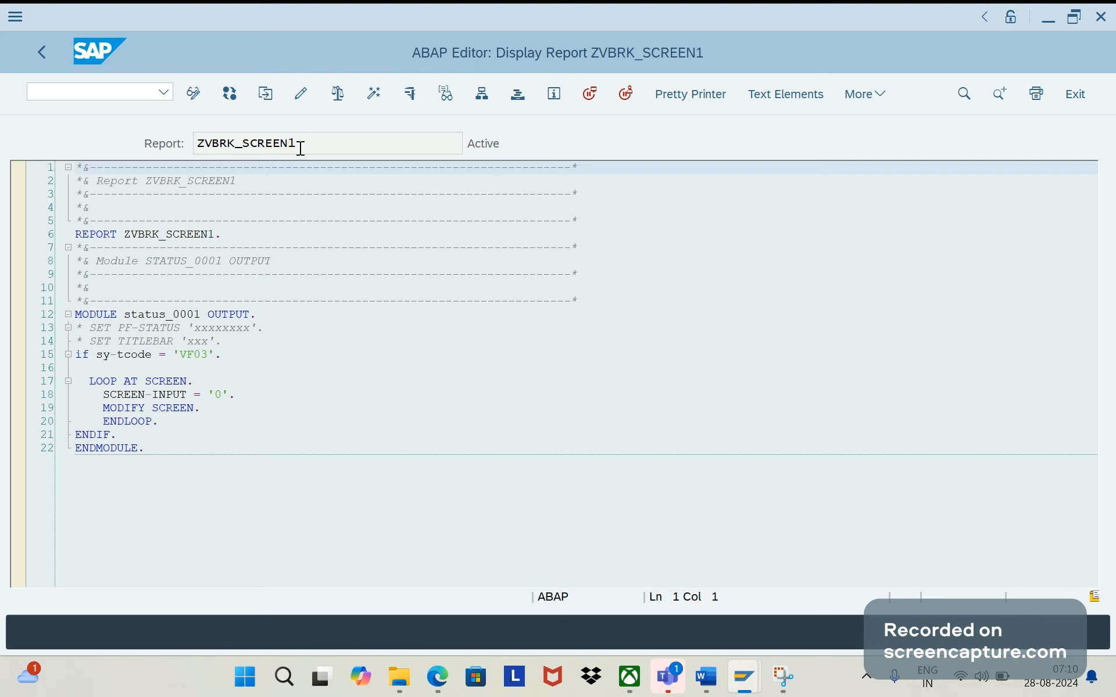
- Copy the ZVBRK_SCREEN1 source code from the REPORT line through ENDMODULE and switch back to the Word document
{"action": "left_click_drag", "start_coordinate": [301, 149], "coordinate": [172, 135]}
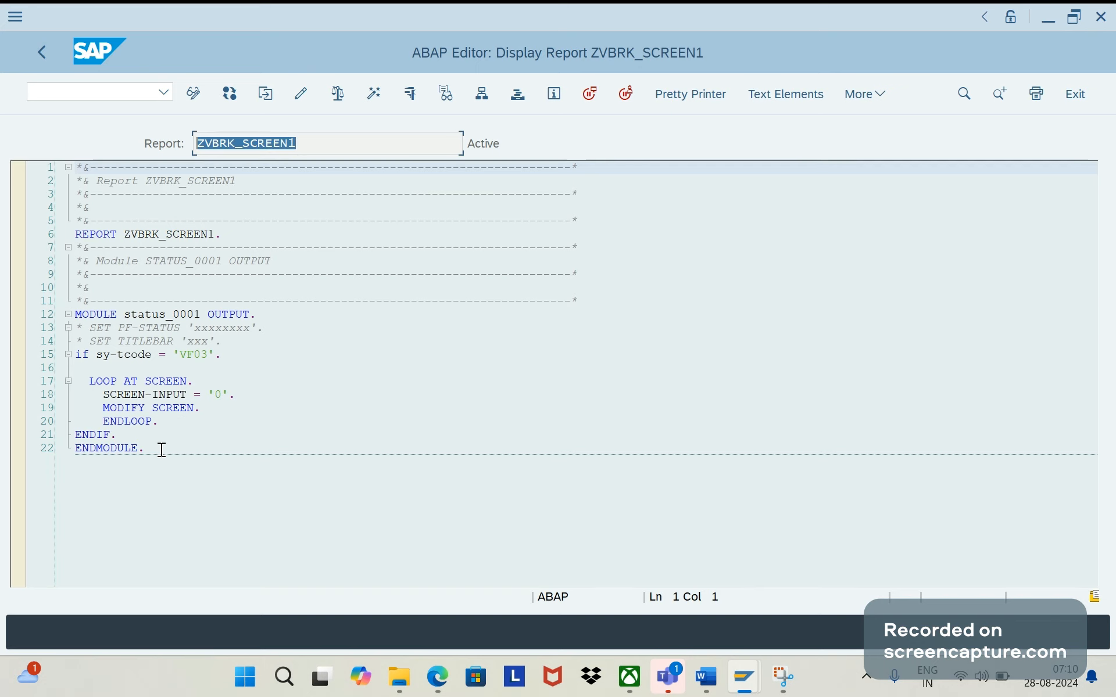
{"action": "left_click_drag", "start_coordinate": [162, 450], "coordinate": [75, 234]}
{"action": "key", "text": "alt+Tab"}
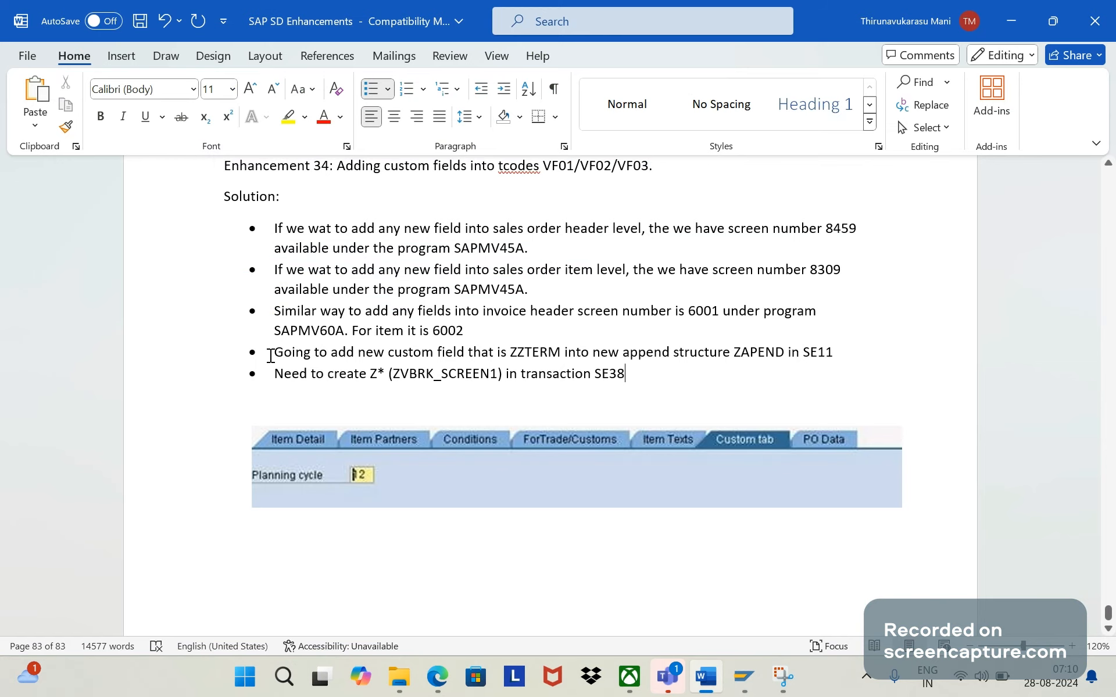
- Add two placeholder bullets, "A" and "Ad", below the SE38 bullet
{"action": "key", "text": "Return"}
{"action": "type", "text": "A"}
{"action": "key", "text": "Return"}
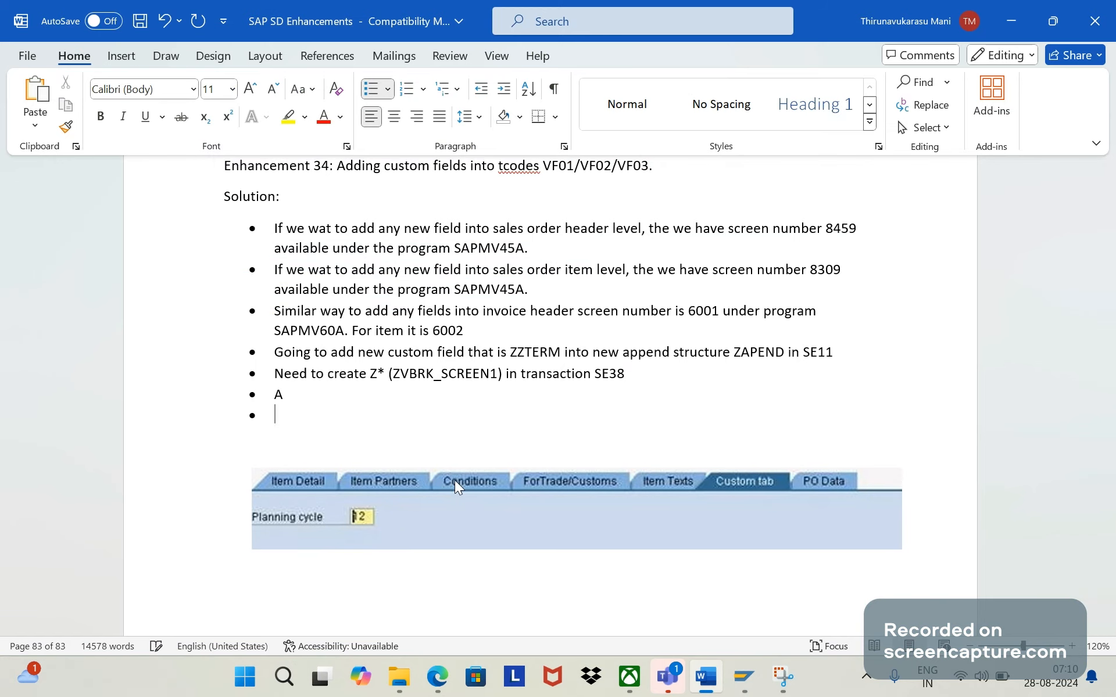
- Paste the copied ZVBRK_SCREEN1 code as unbulleted text directly beneath the SE38 bullet
{"action": "key", "text": "Return"}
{"action": "type", "text": "Ad"}
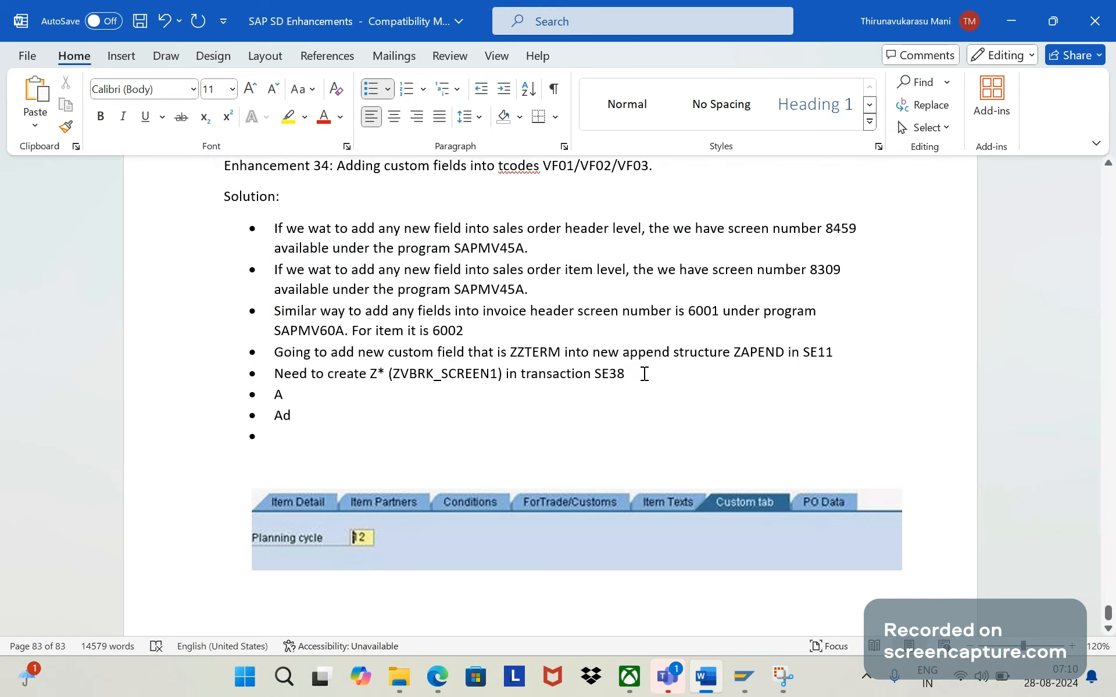
{"action": "left_click", "coordinate": [644, 373]}
{"action": "key", "text": "Return"}
{"action": "key", "text": "Return"}
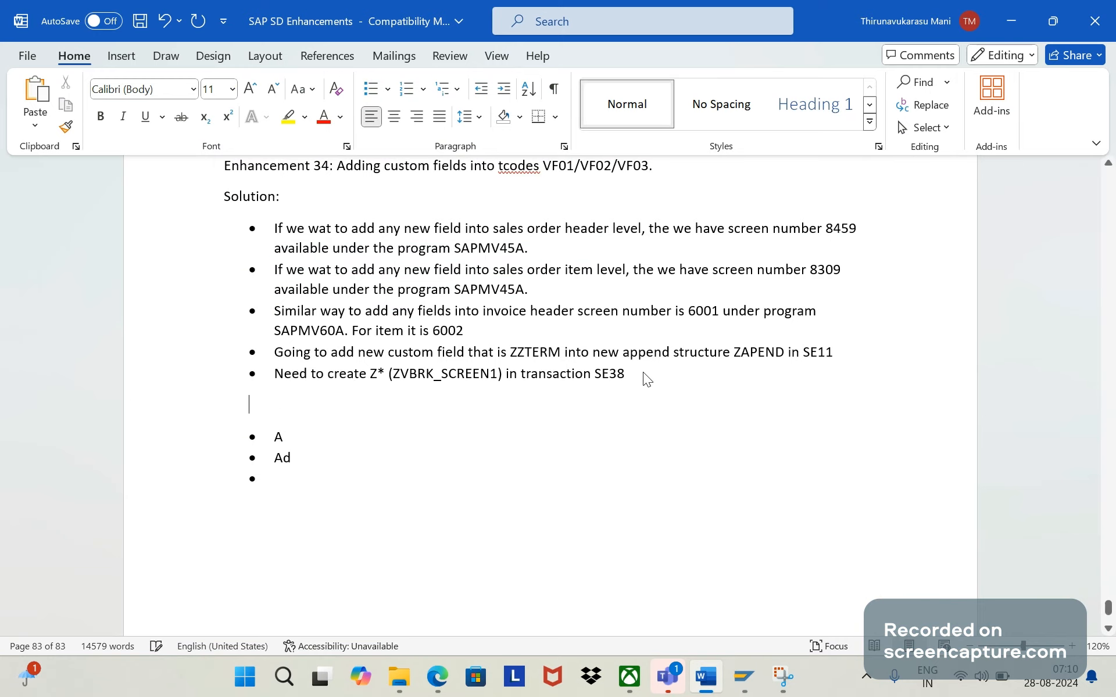
{"action": "key", "text": "ctrl+v"}
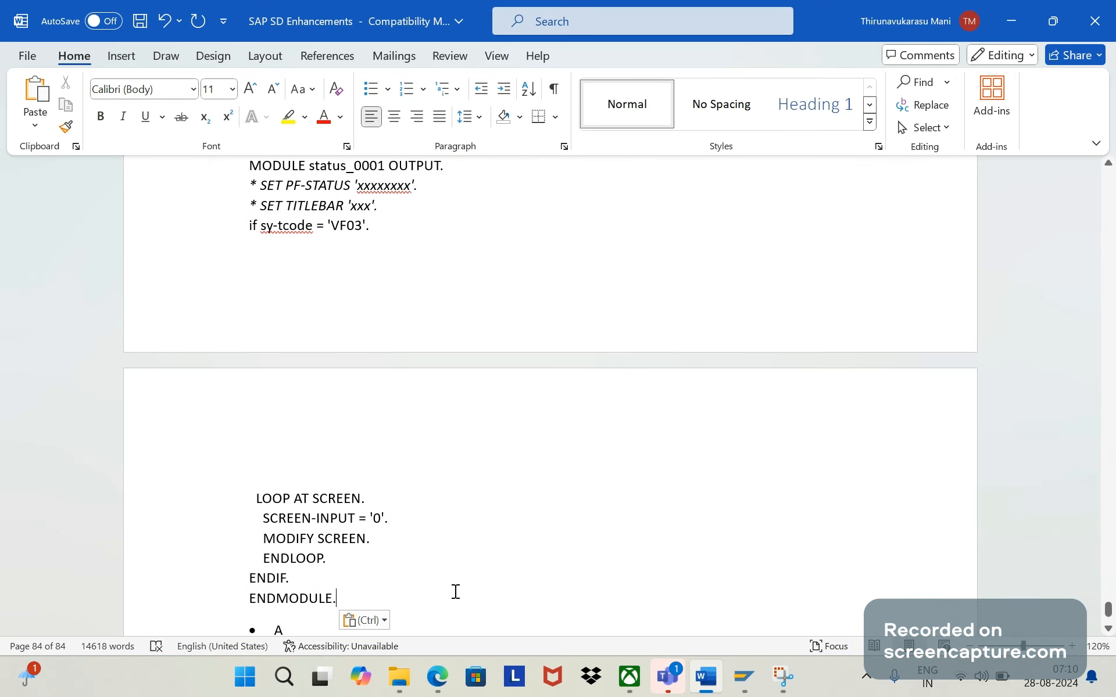
- Replace the "A" in the bullet below the pasted code with "Need to create one implicit enhancement"
{"action": "key", "text": "Down"}
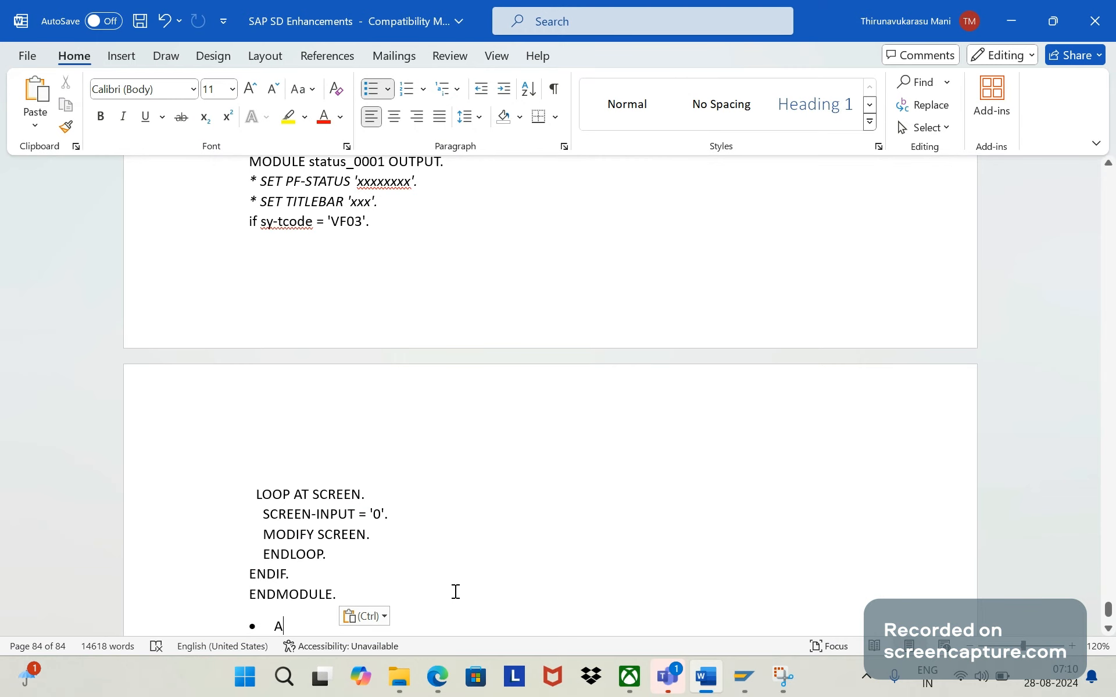
{"action": "key", "text": "ctrl+z"}
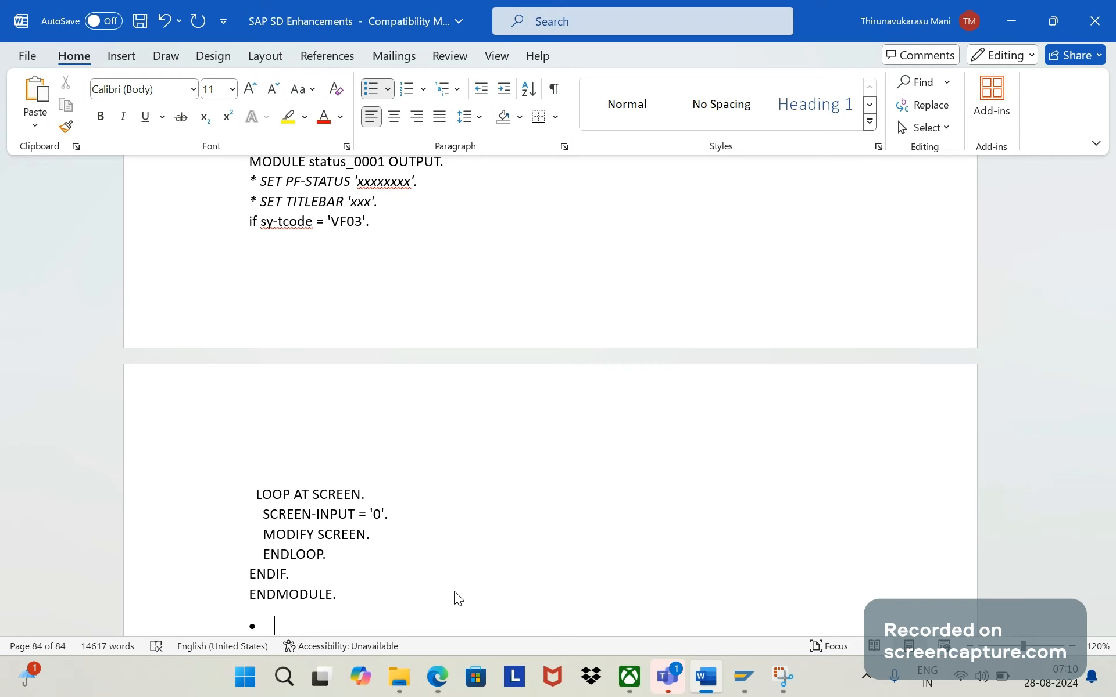
{"action": "type", "text": "Need to create one i"}
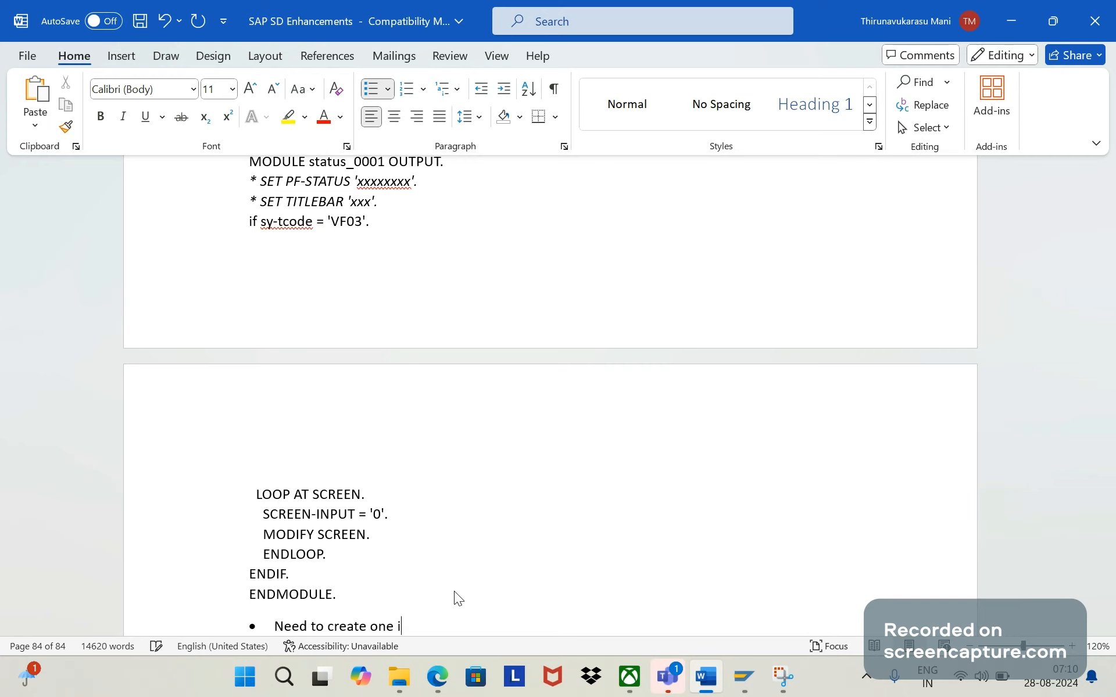
{"action": "type", "text": "mplicit enhanv"}
{"action": "key", "text": "BackSpace"}
{"action": "type", "text": "cement"}
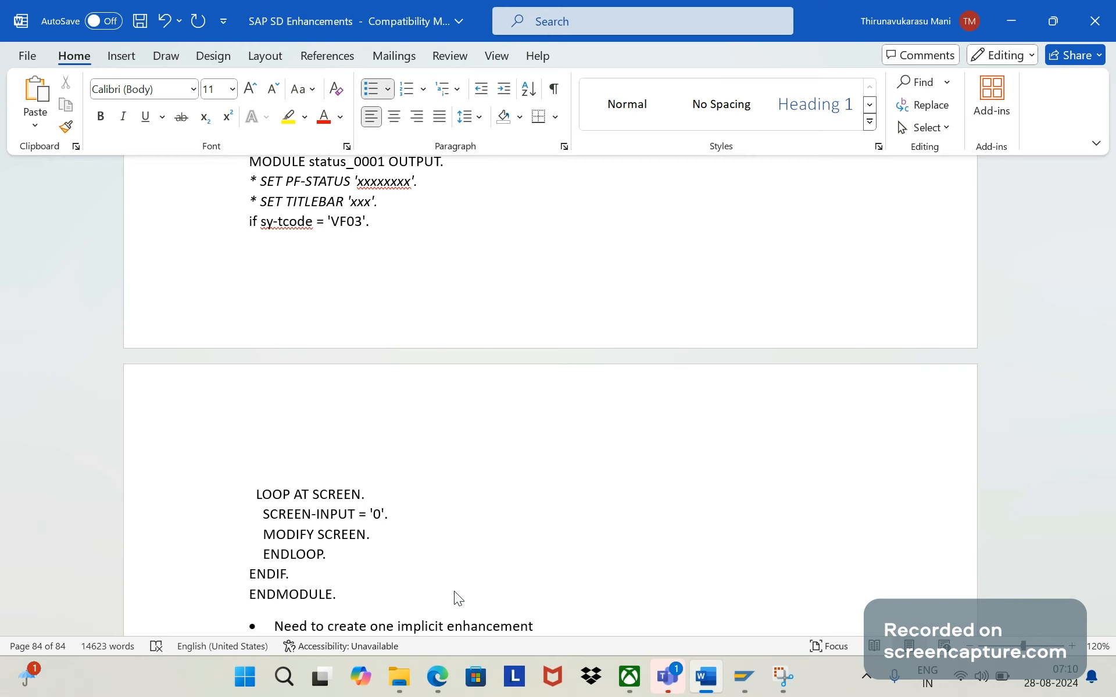
{"action": "type", "text": " under the screen number 60"}
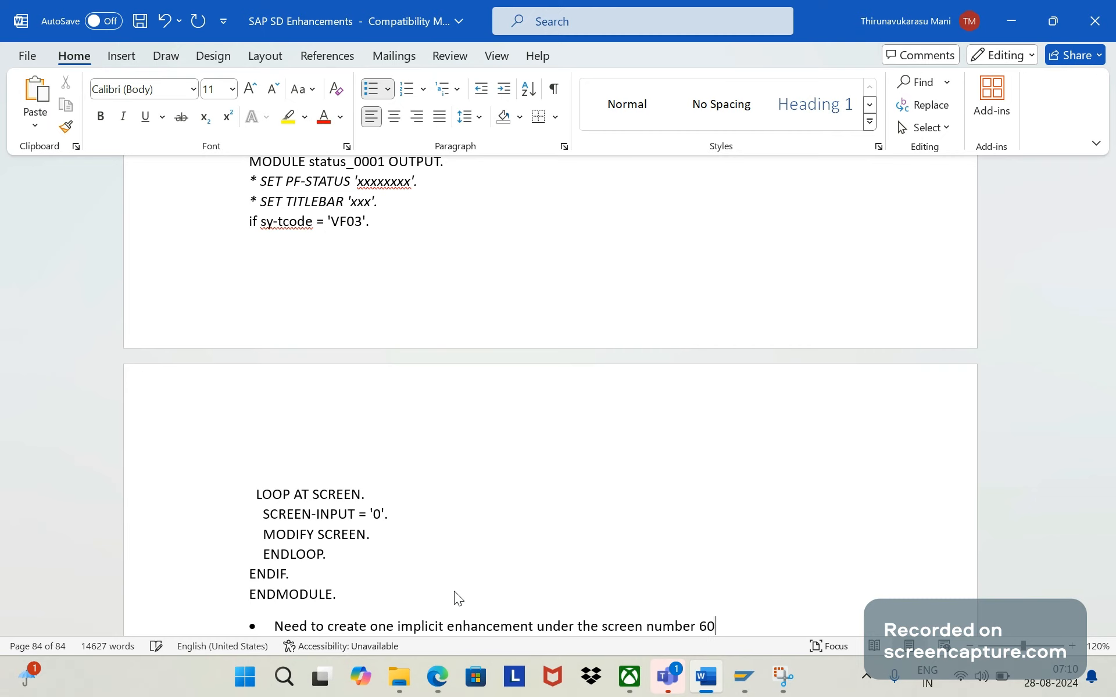
{"action": "type", "text": "01"}
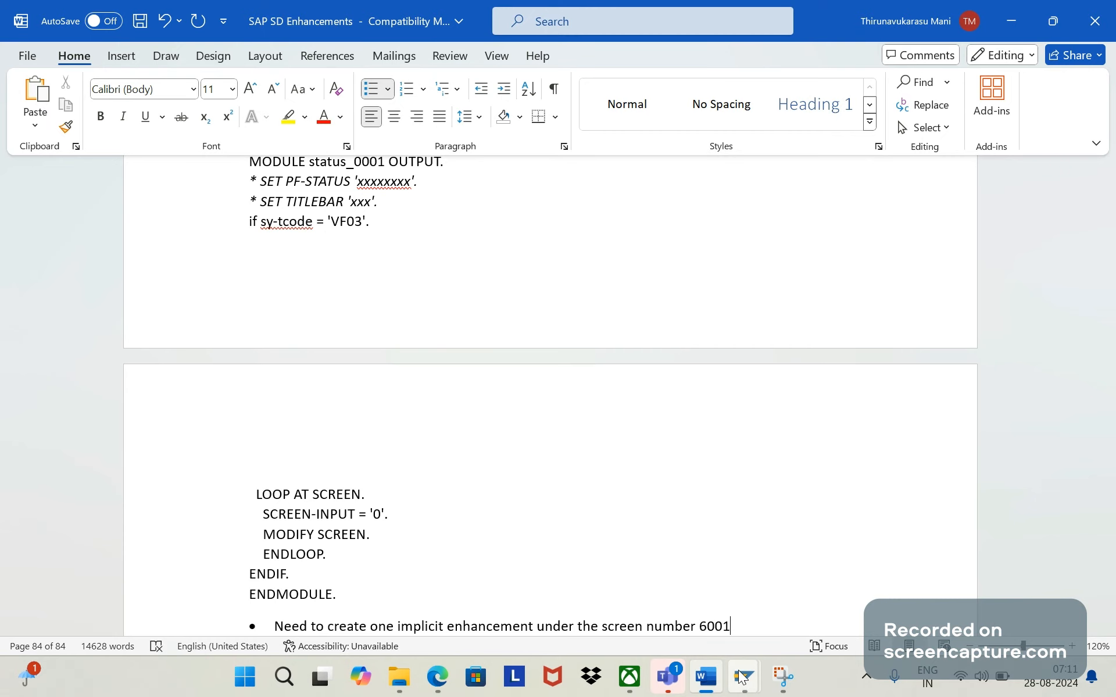
- Switch to SAP and select screen 6001 of program SAPMV60A alongside its flow logic
{"action": "left_click", "coordinate": [742, 677]}
{"action": "left_click", "coordinate": [102, 92]}
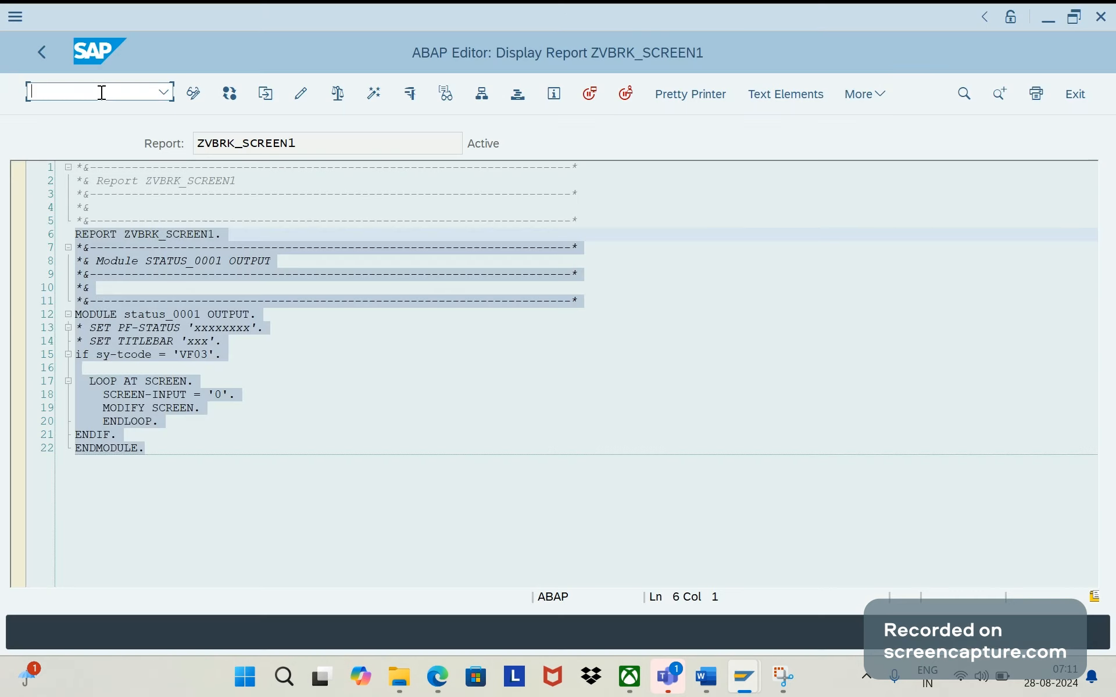
{"action": "type", "text": "/n"}
{"action": "left_click", "coordinate": [864, 628]}
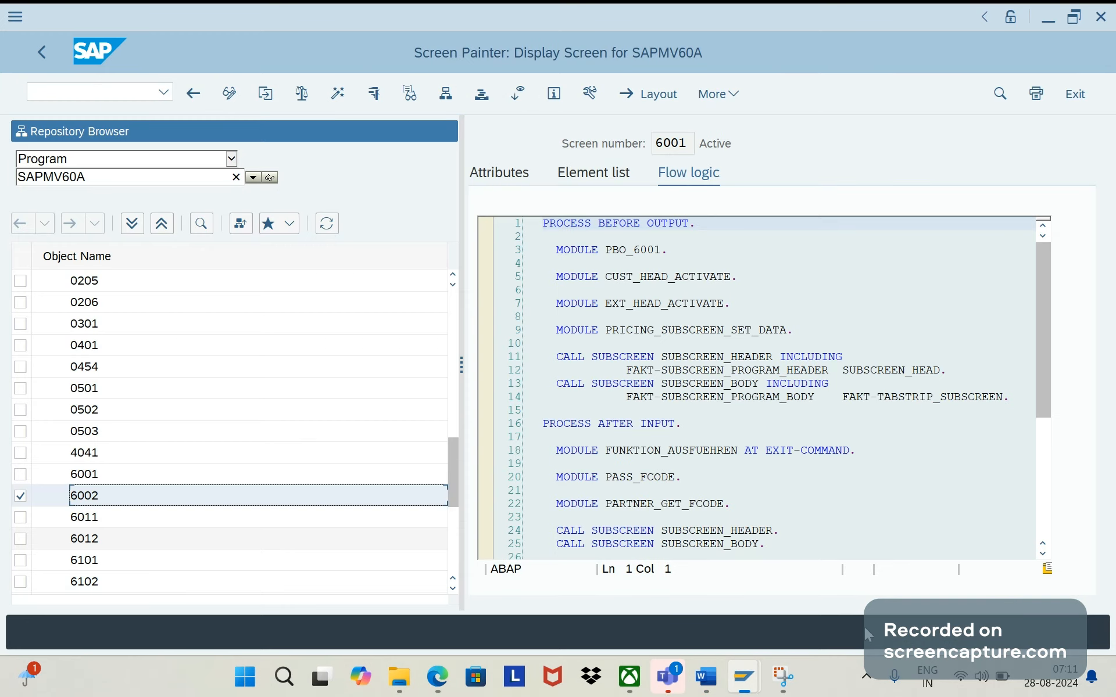
{"action": "left_click", "coordinate": [92, 480]}
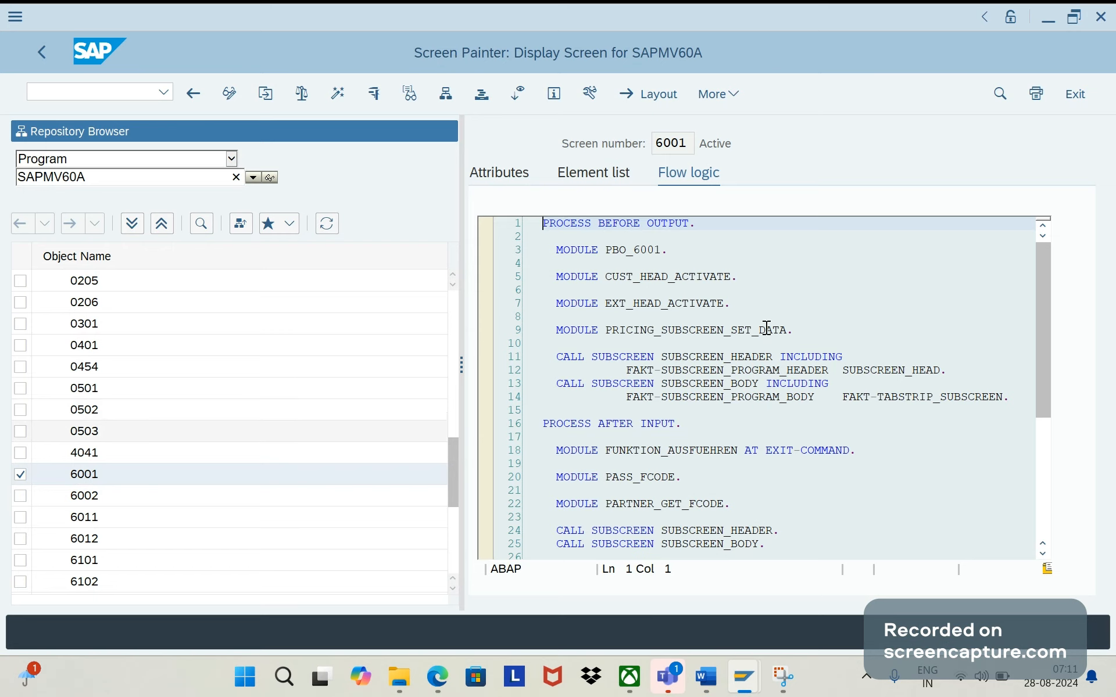
- Open transaction VF03 in a new session and try to view the header details of the proposed billing document
{"action": "left_click", "coordinate": [117, 96]}
{"action": "type", "text": "/ovf"}
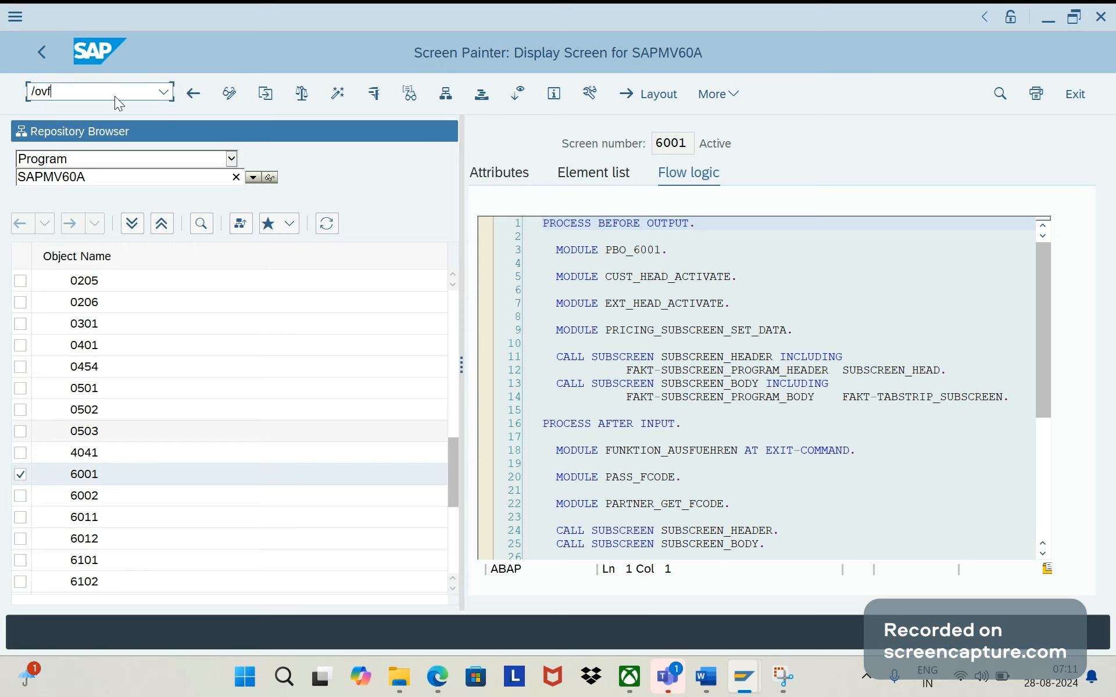
{"action": "type", "text": "03"}
{"action": "key", "text": "Return"}
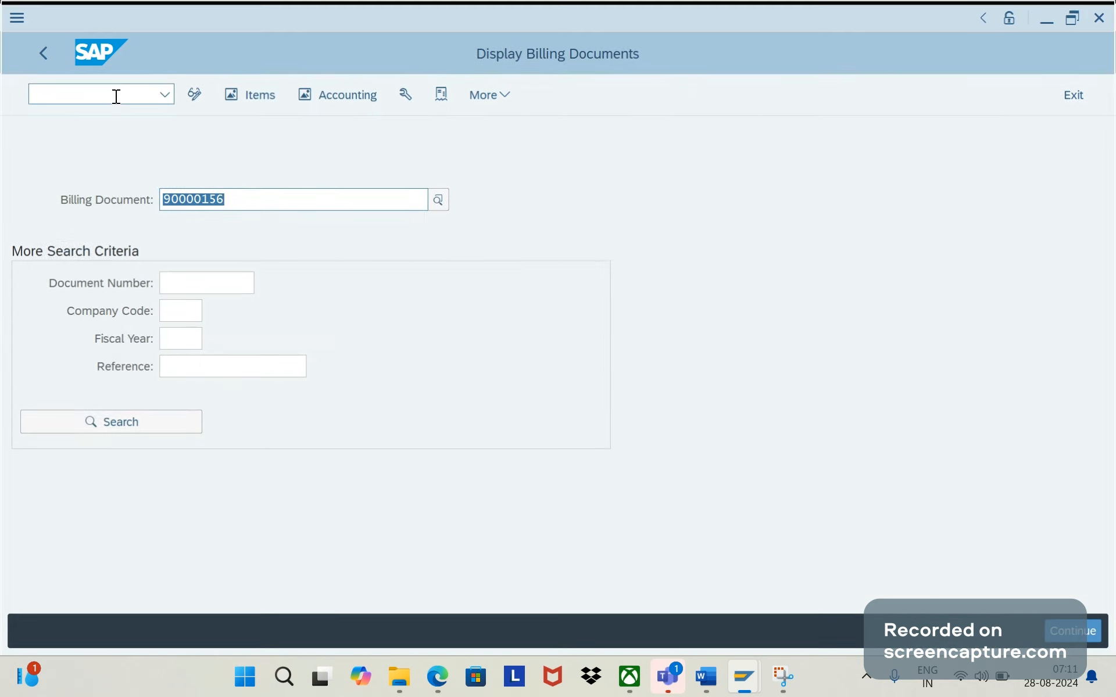
{"action": "key", "text": "Return"}
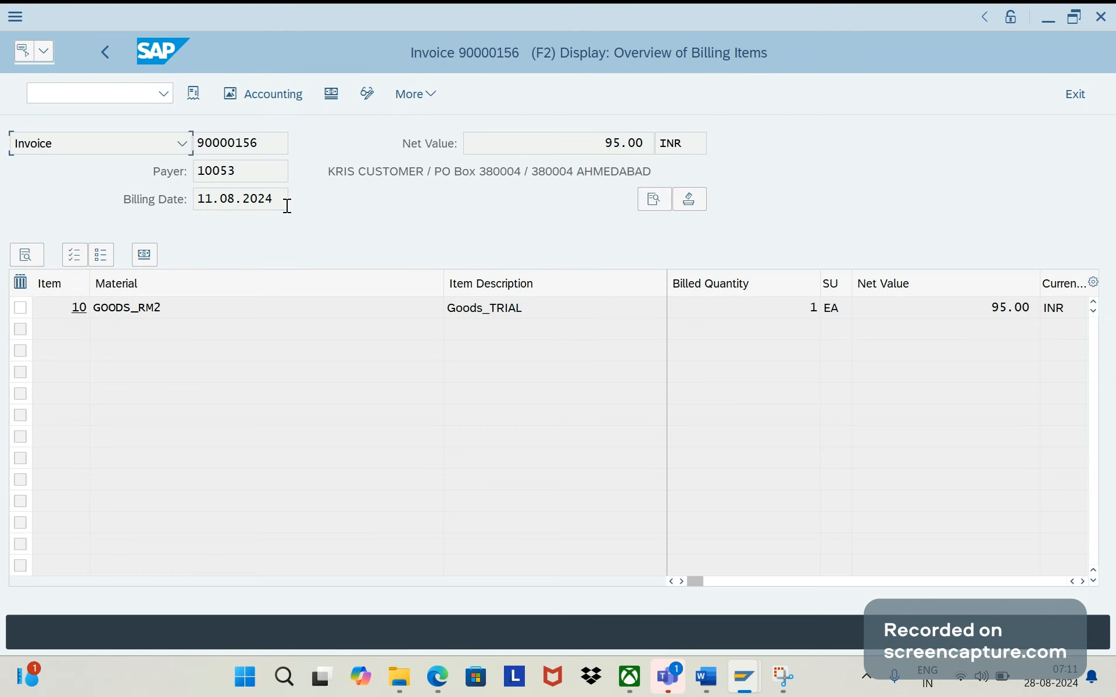
{"action": "left_click", "coordinate": [653, 200]}
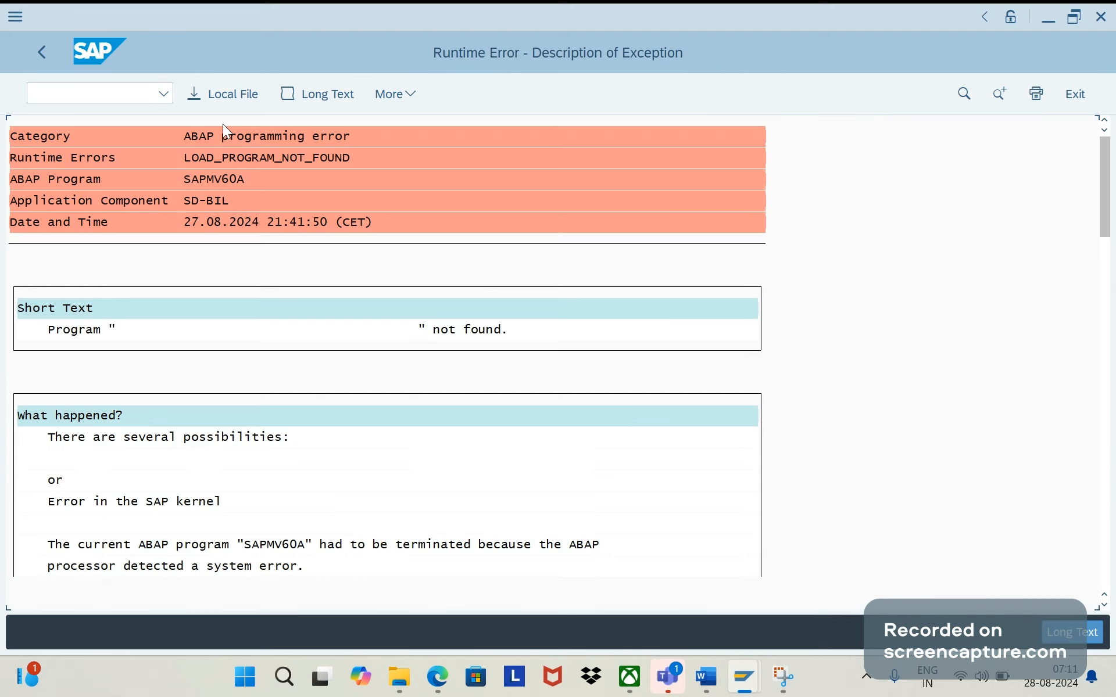
{"action": "left_click", "coordinate": [42, 52]}
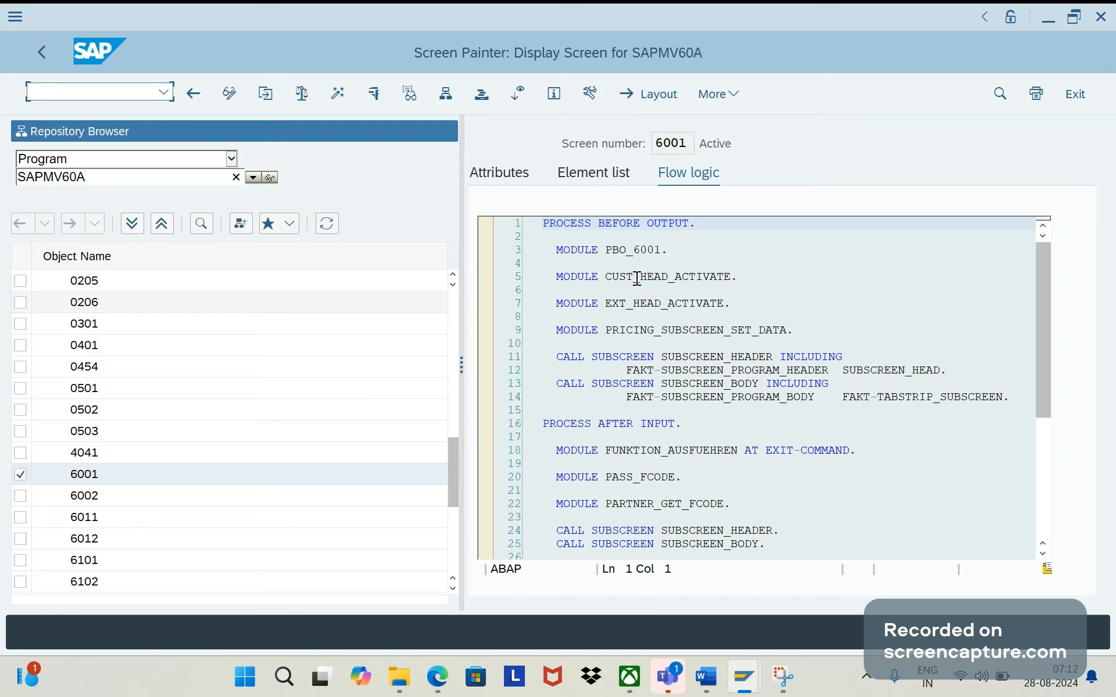
- Check screens 6002 and 6001, drill from 6001's CUST_HEAD_ACTIVATE module into its form routine, and review the implicit enhancement there
{"action": "double_click", "coordinate": [80, 499]}
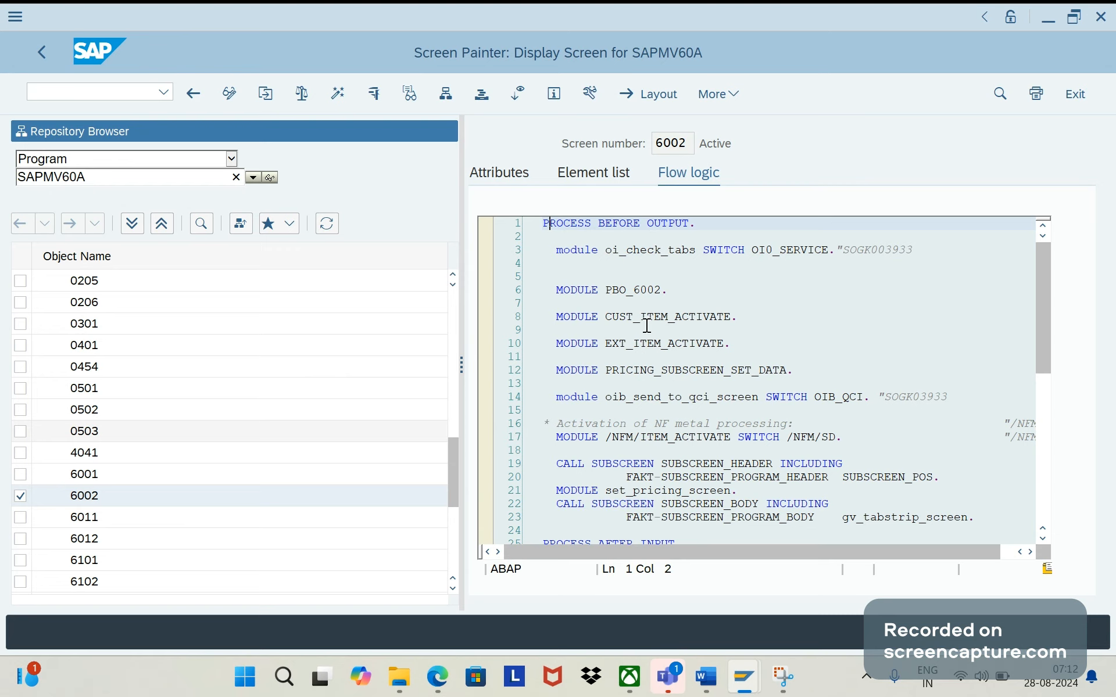
{"action": "left_click", "coordinate": [81, 479]}
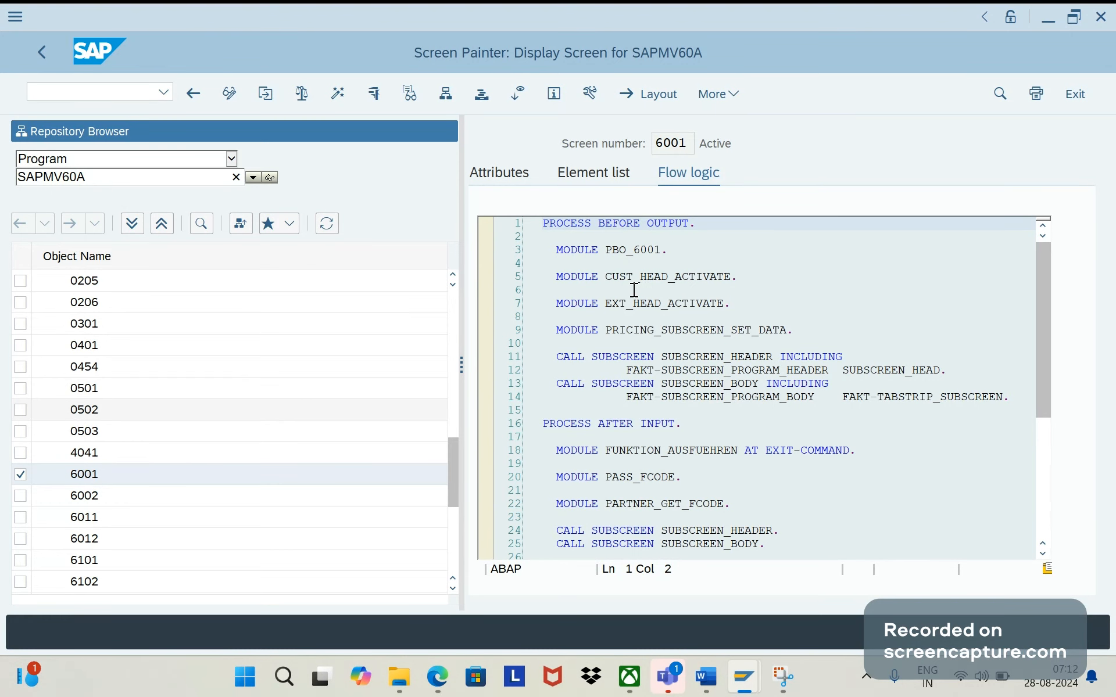
{"action": "left_click", "coordinate": [696, 278]}
{"action": "left_click", "coordinate": [696, 278]}
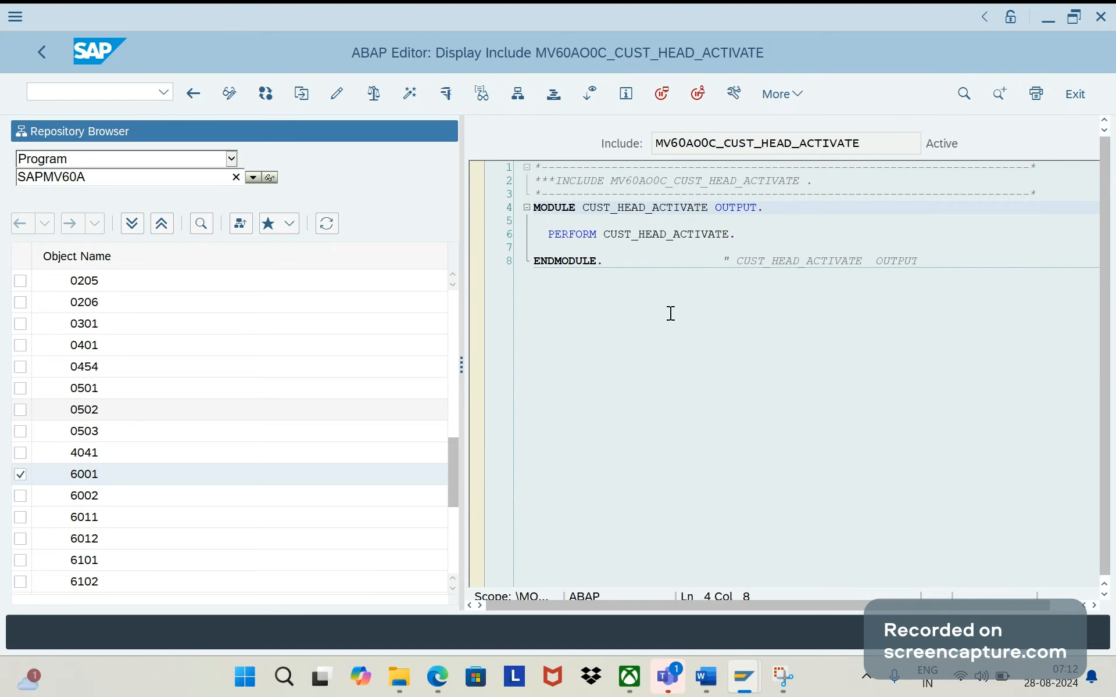
{"action": "left_click", "coordinate": [654, 235]}
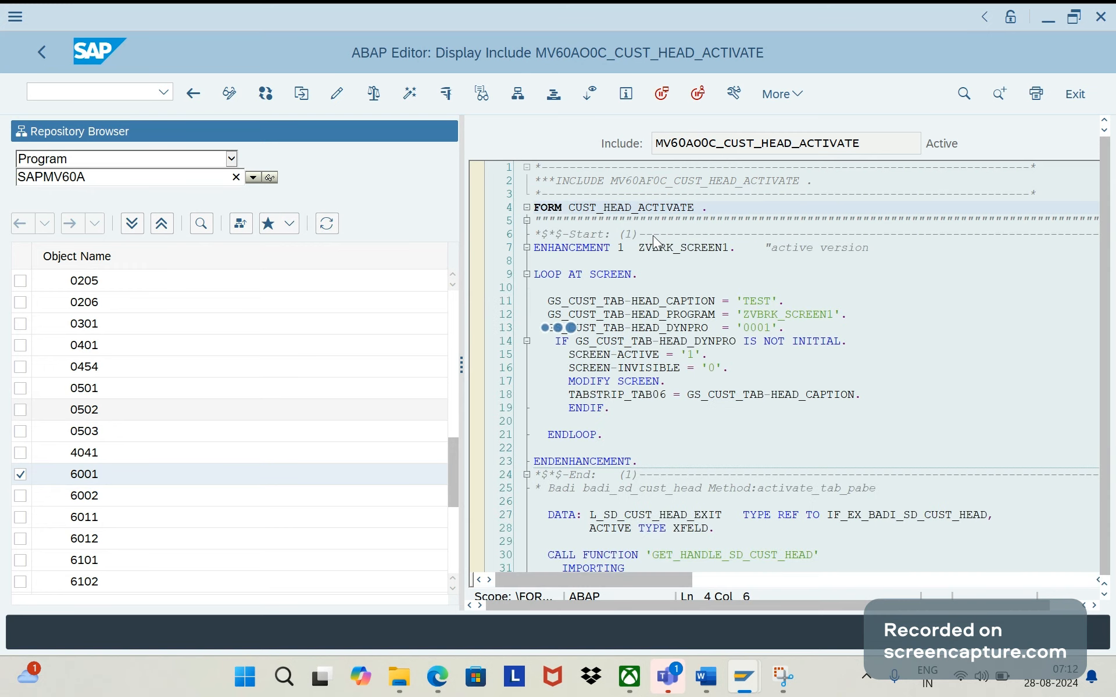
{"action": "left_click", "coordinate": [796, 447]}
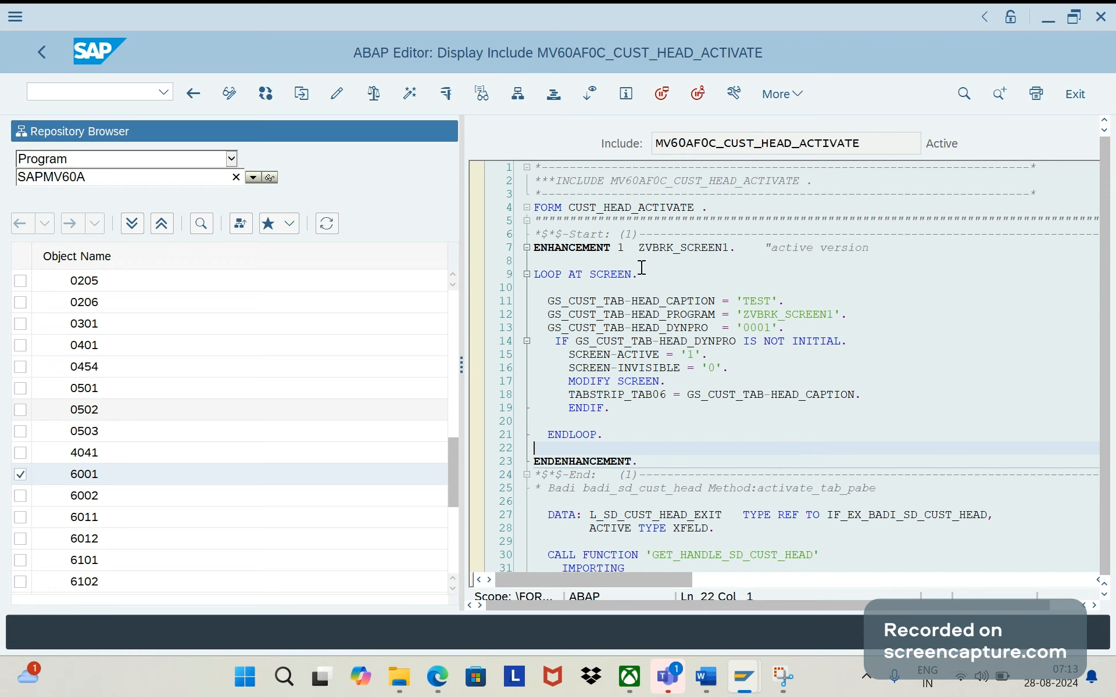
{"action": "key", "text": "Left"}
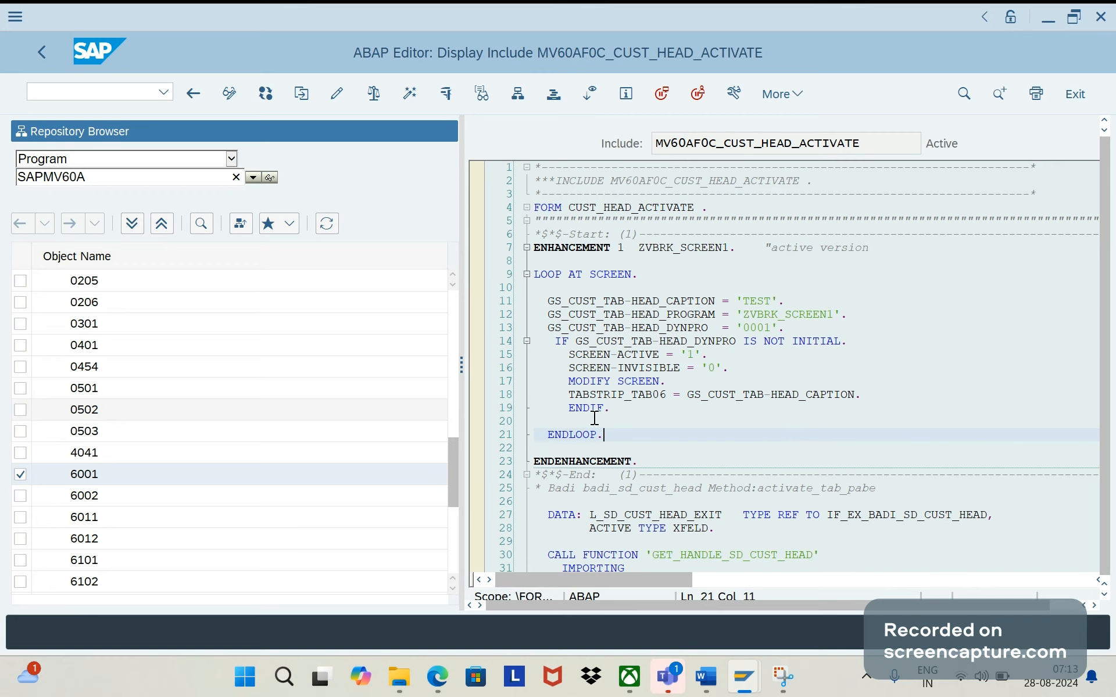
{"action": "left_click", "coordinate": [538, 280], "text": "shift"}
{"action": "left_click", "coordinate": [635, 451]}
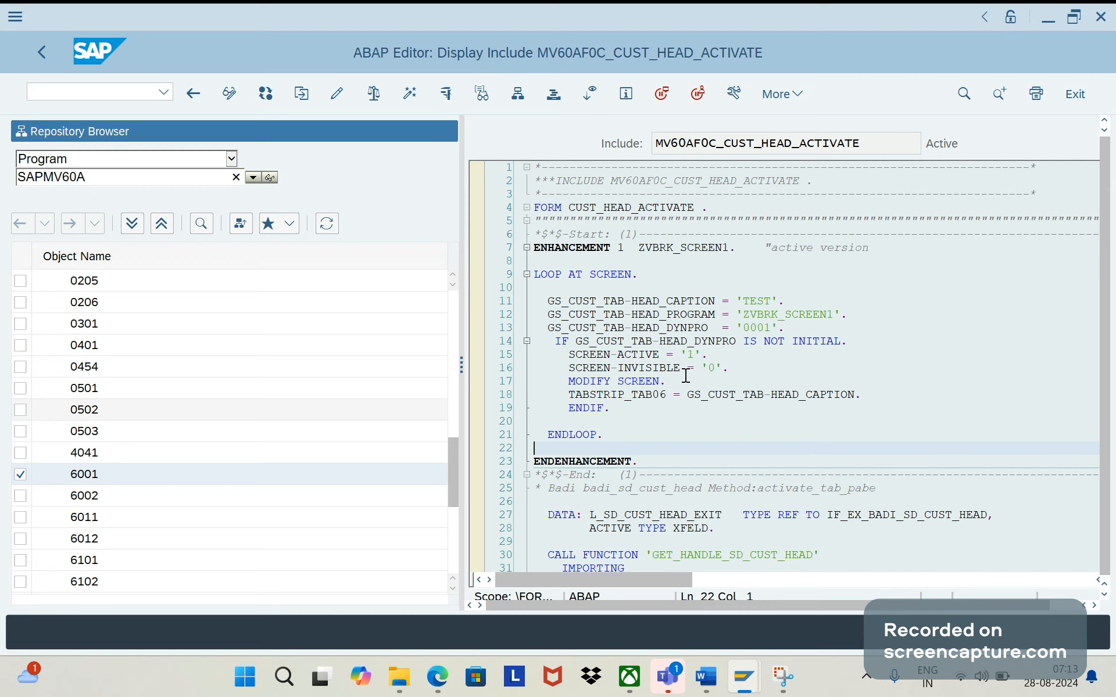
- Open the source code of program ZVBRK_SCREEN1 in display mode through SE38 and highlight the report name
{"action": "left_click", "coordinate": [741, 660]}
{"action": "type", "text": "se"}
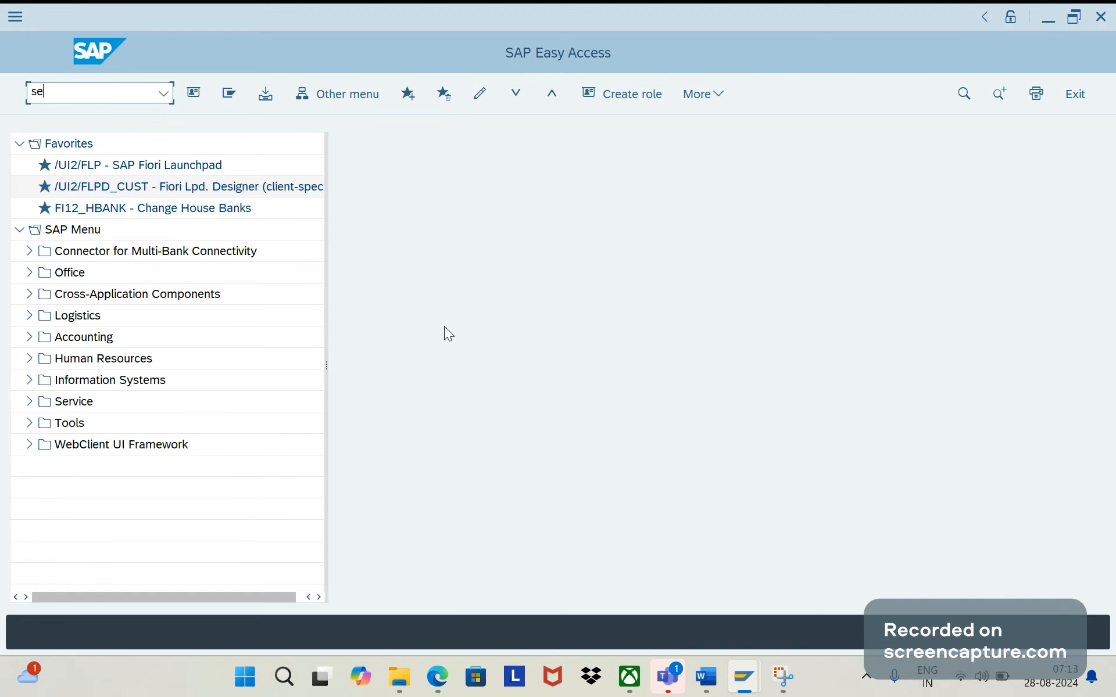
{"action": "type", "text": "38"}
{"action": "key", "text": "Return"}
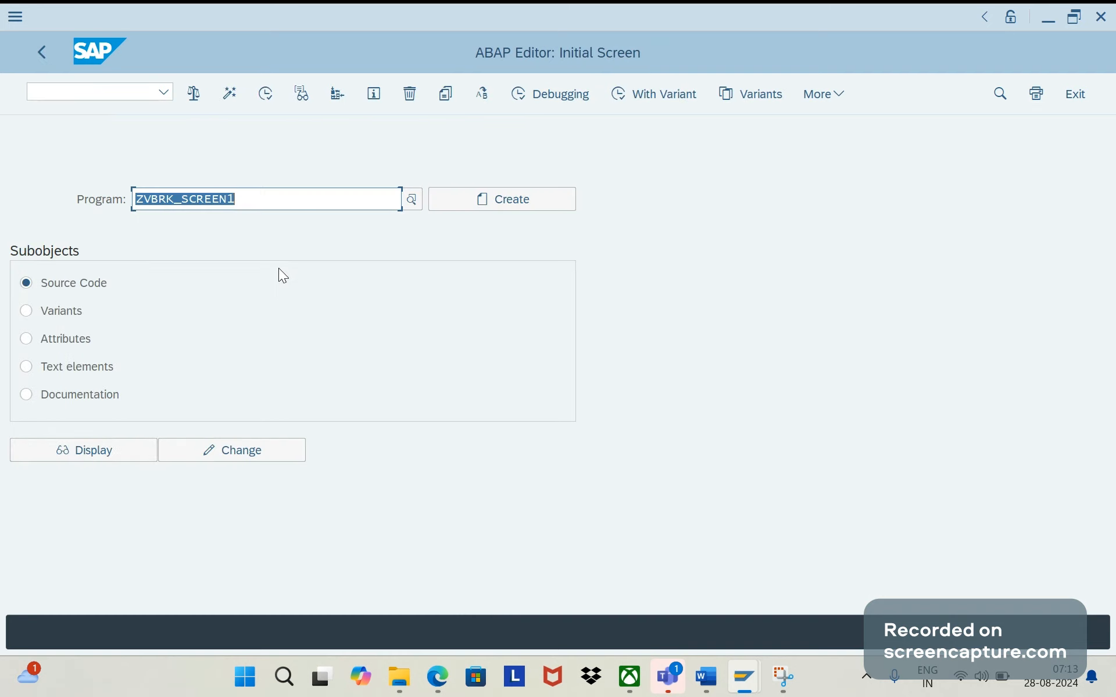
{"action": "left_click", "coordinate": [115, 450]}
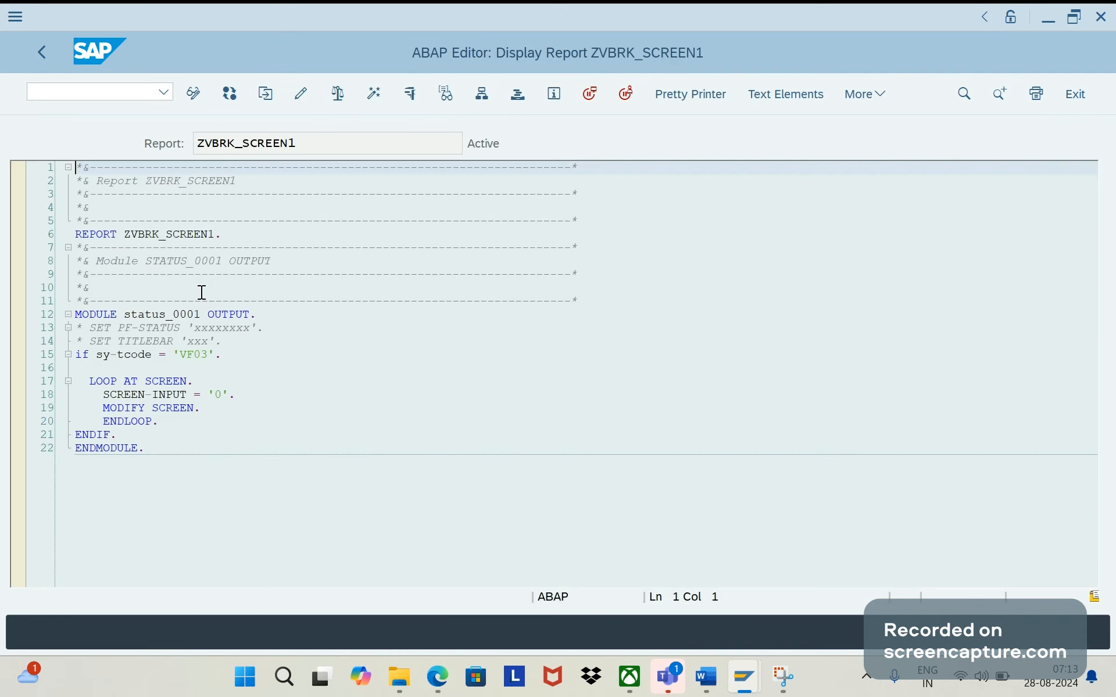
{"action": "left_click", "coordinate": [303, 139]}
{"action": "double_click", "coordinate": [303, 139]}
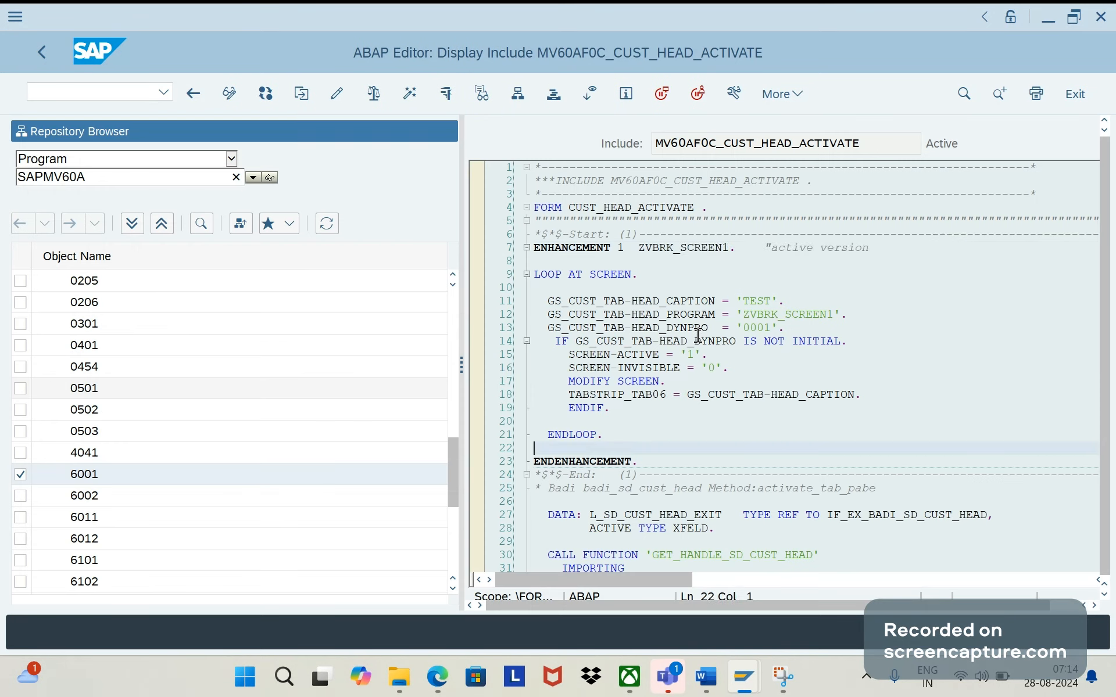
- Examine the CUST_HEAD_ACTIVATE enhancement against ZVBRK_SCREEN1, checking the head caption, program and tabstrip assignments
{"action": "left_click_drag", "start_coordinate": [874, 248], "coordinate": [682, 253]}
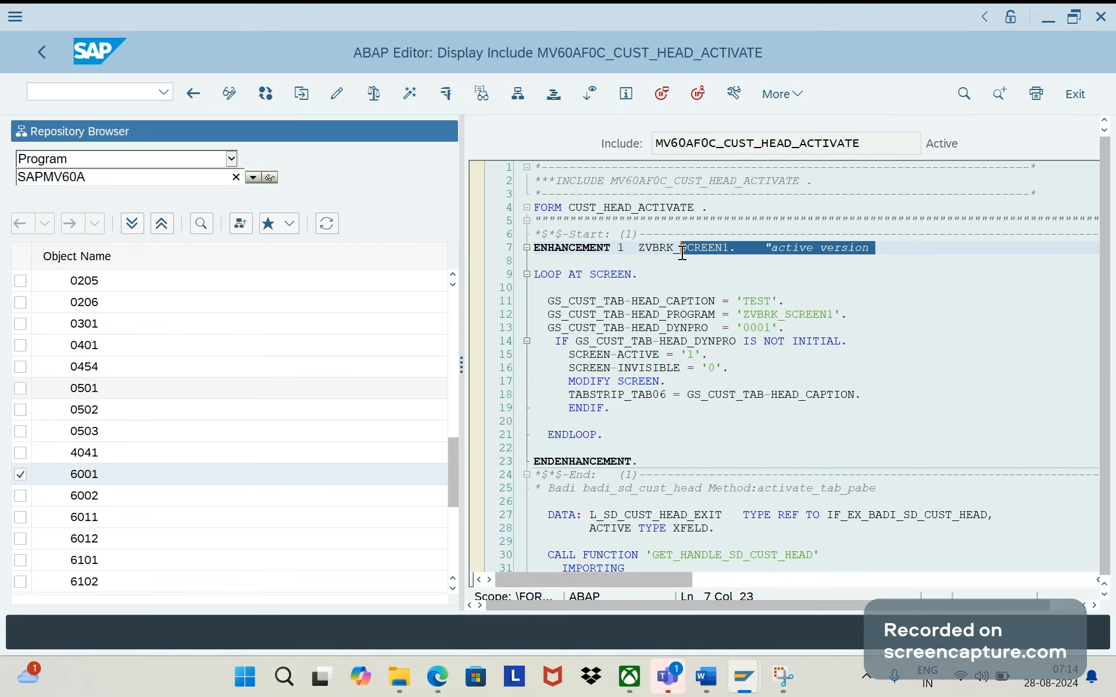
{"action": "left_click", "coordinate": [663, 269]}
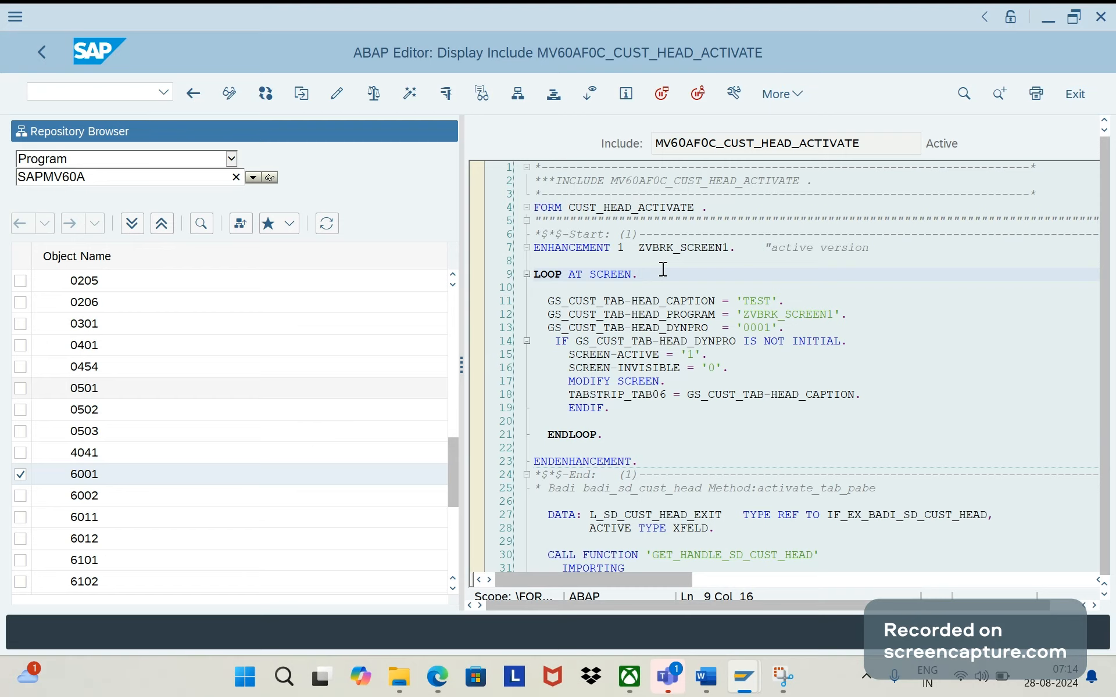
{"action": "double_click", "coordinate": [641, 248]}
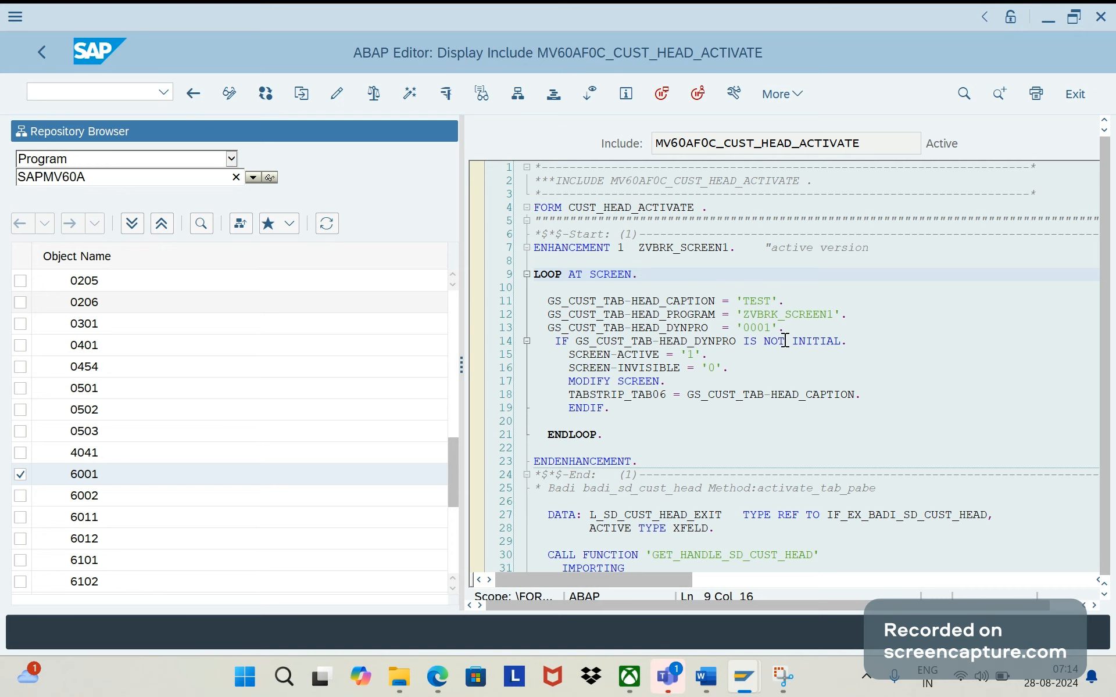
{"action": "left_click_drag", "start_coordinate": [835, 317], "coordinate": [743, 316]}
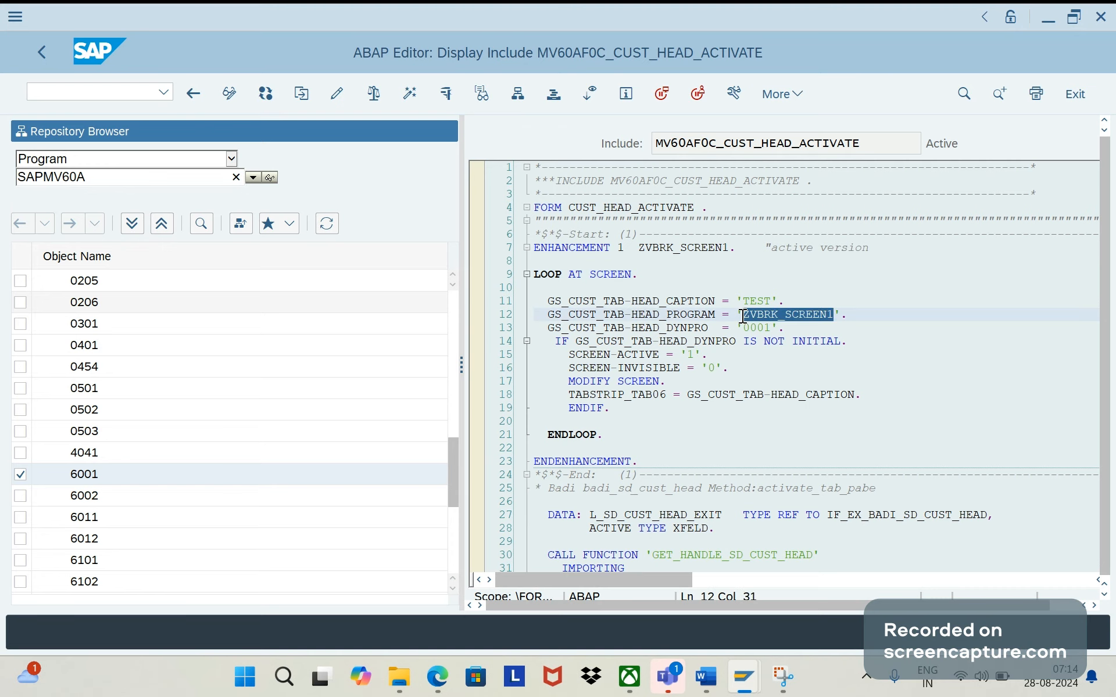
{"action": "double_click", "coordinate": [743, 316]}
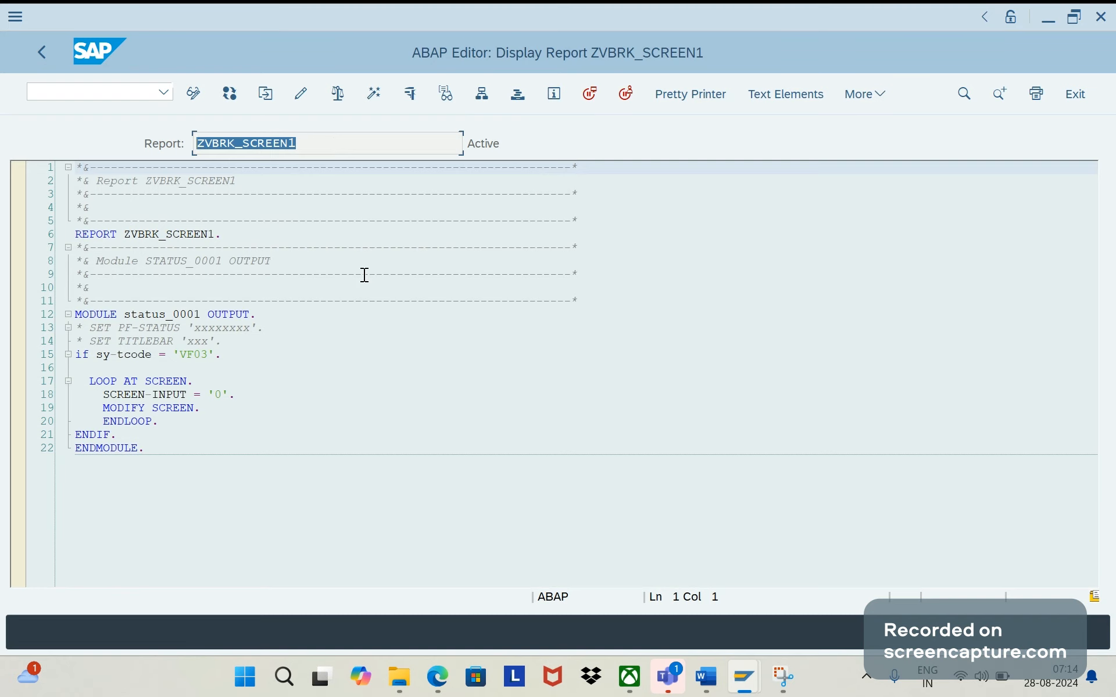
{"action": "key", "text": "F3"}
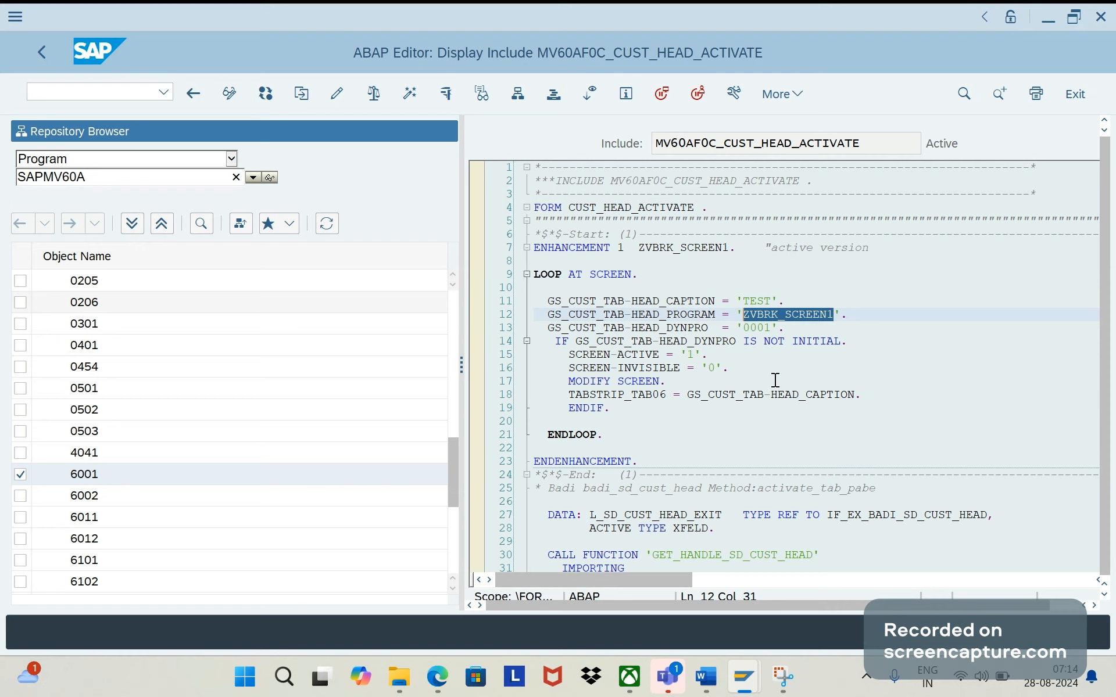
{"action": "key", "text": "alt+Tab"}
{"action": "key", "text": "F3"}
{"action": "left_click", "coordinate": [714, 302]}
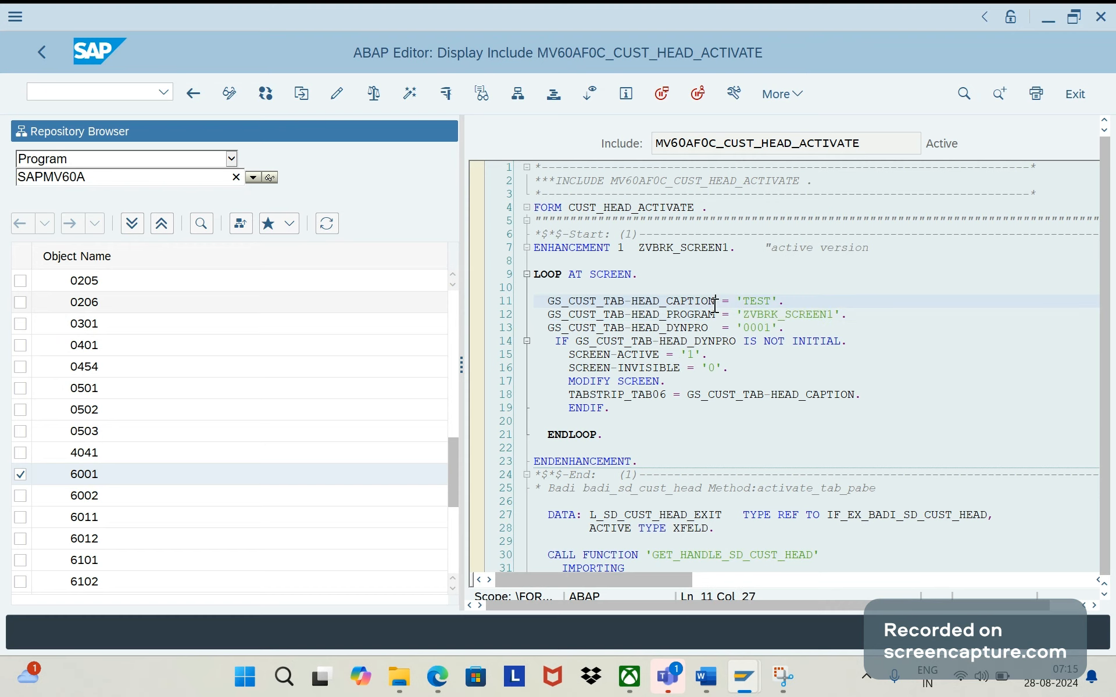
{"action": "double_click", "coordinate": [715, 302]}
{"action": "left_click_drag", "start_coordinate": [668, 381], "coordinate": [616, 391]}
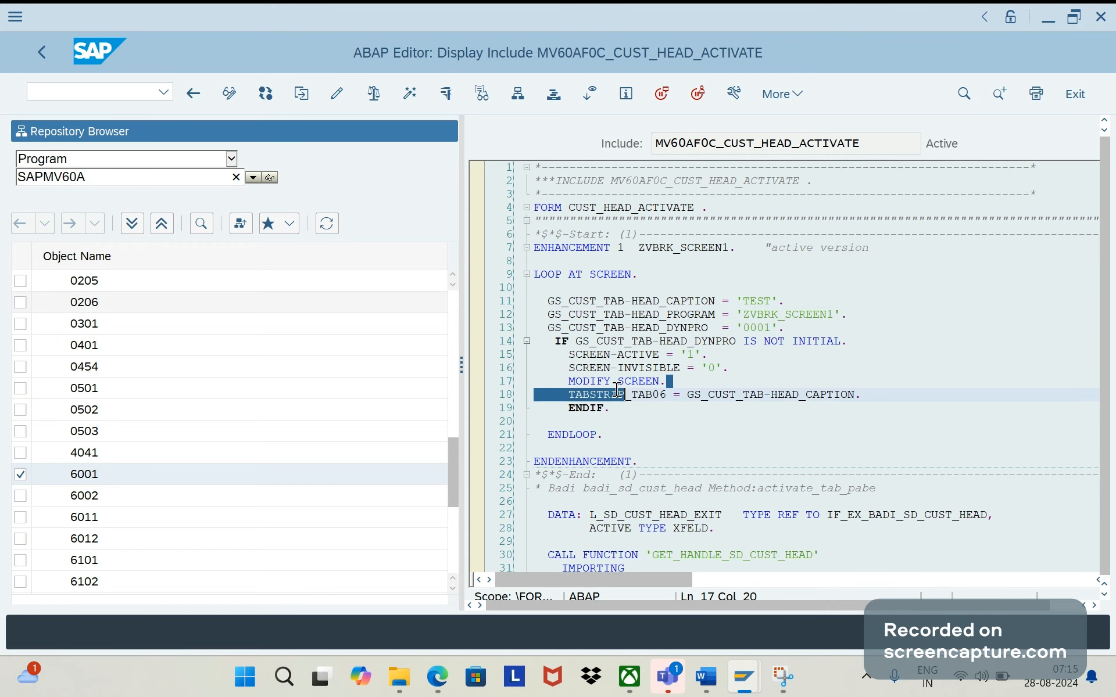
{"action": "left_click", "coordinate": [640, 411]}
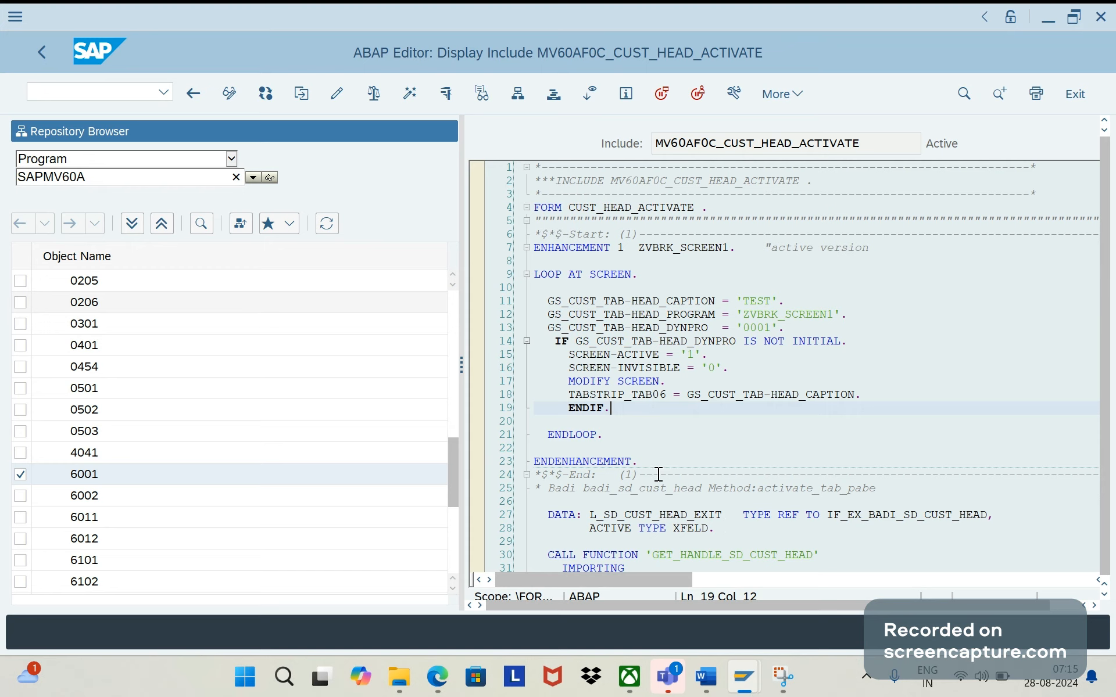
- Copy the block from ENHANCEMENT 1 ZVBRK_SCREEN1 to ENDENHANCEMENT and paste it into the Word document as unbulleted text beneath the implicit enhancement bullet
{"action": "left_click_drag", "start_coordinate": [658, 465], "coordinate": [733, 368]}
{"action": "left_click_drag", "start_coordinate": [579, 329], "coordinate": [535, 255]}
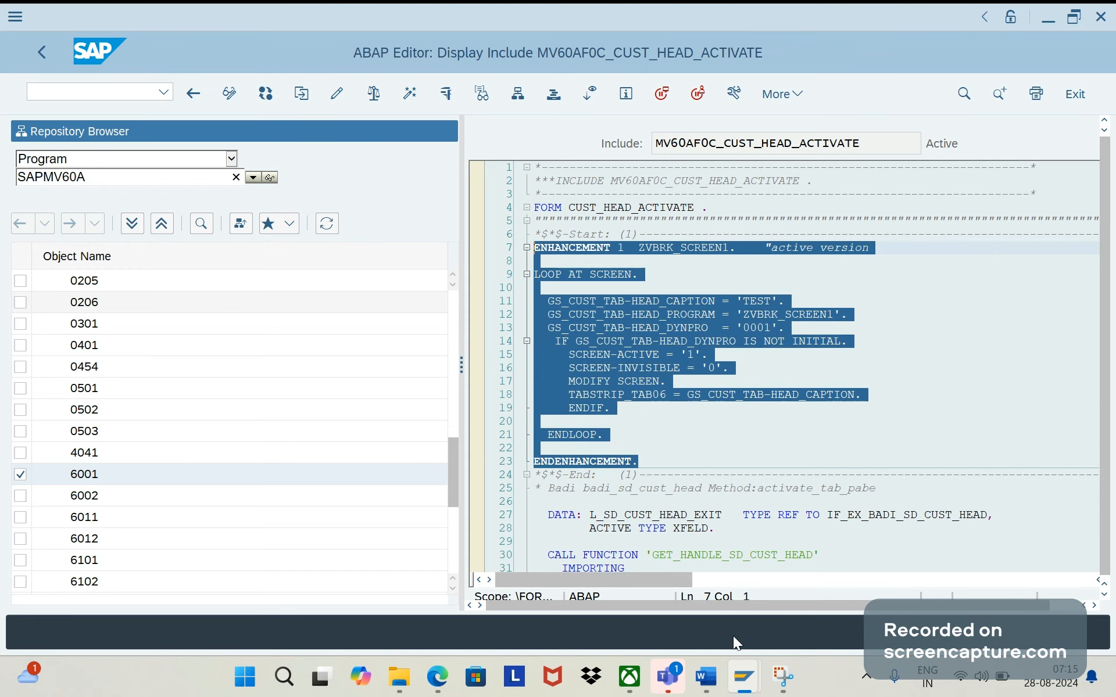
{"action": "key", "text": "alt+Tab"}
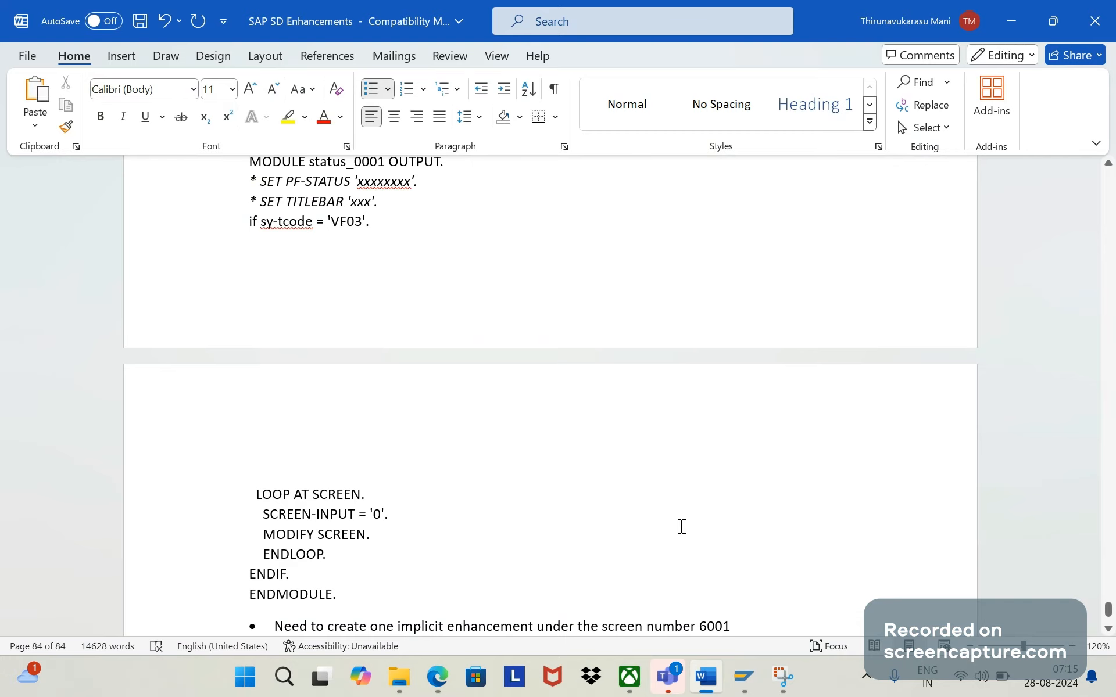
{"action": "scroll", "coordinate": [682, 527], "scroll_direction": "down", "scroll_amount": 1}
{"action": "key", "text": "Down"}
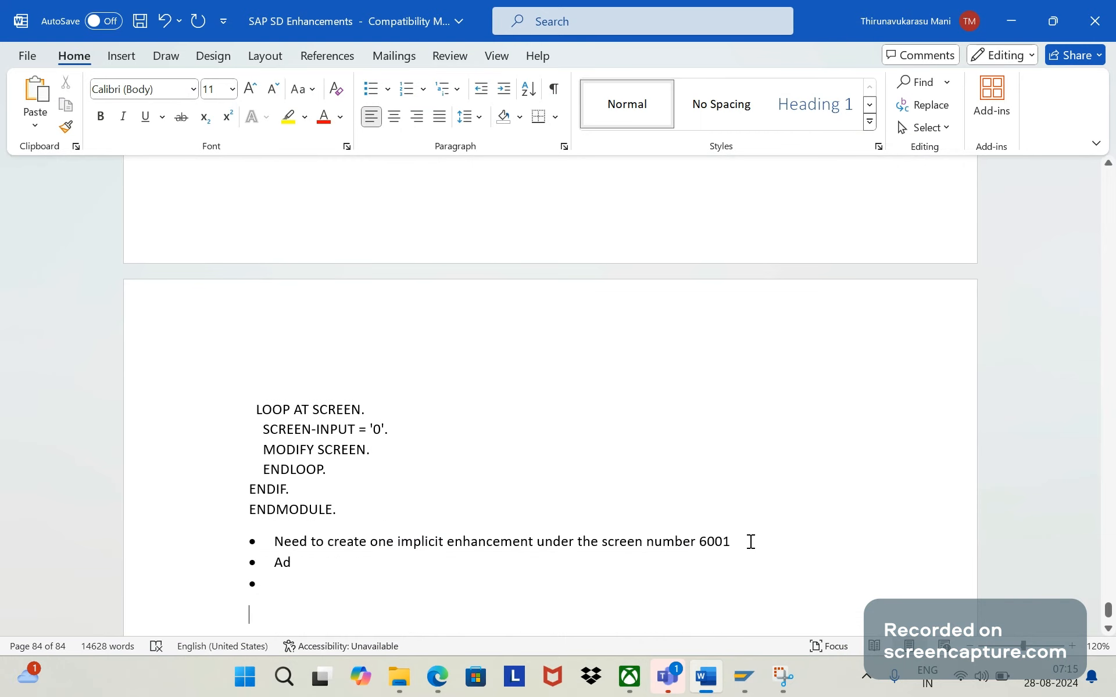
{"action": "left_click", "coordinate": [750, 542]}
{"action": "key", "text": "Return"}
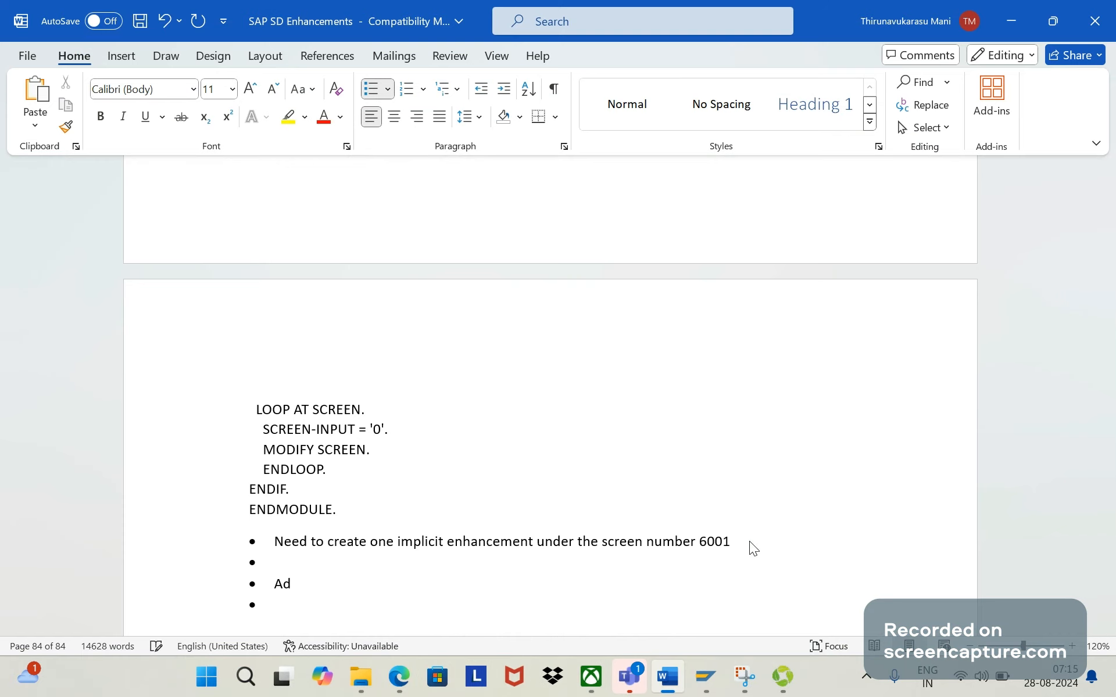
{"action": "key", "text": "Return"}
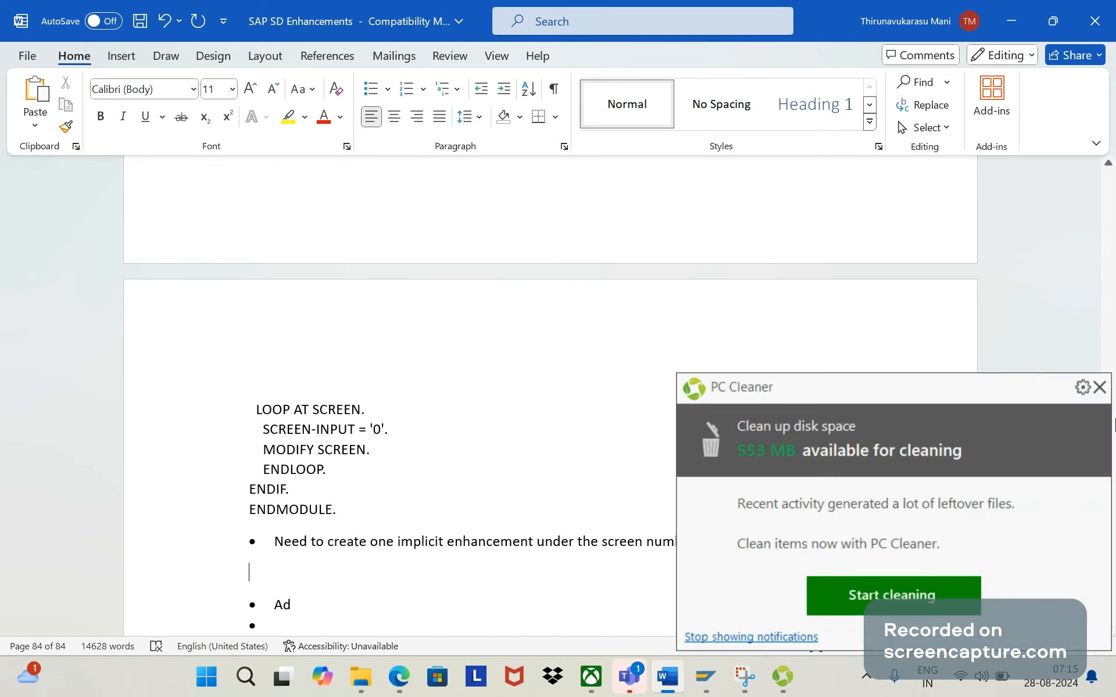
{"action": "left_click", "coordinate": [1099, 387]}
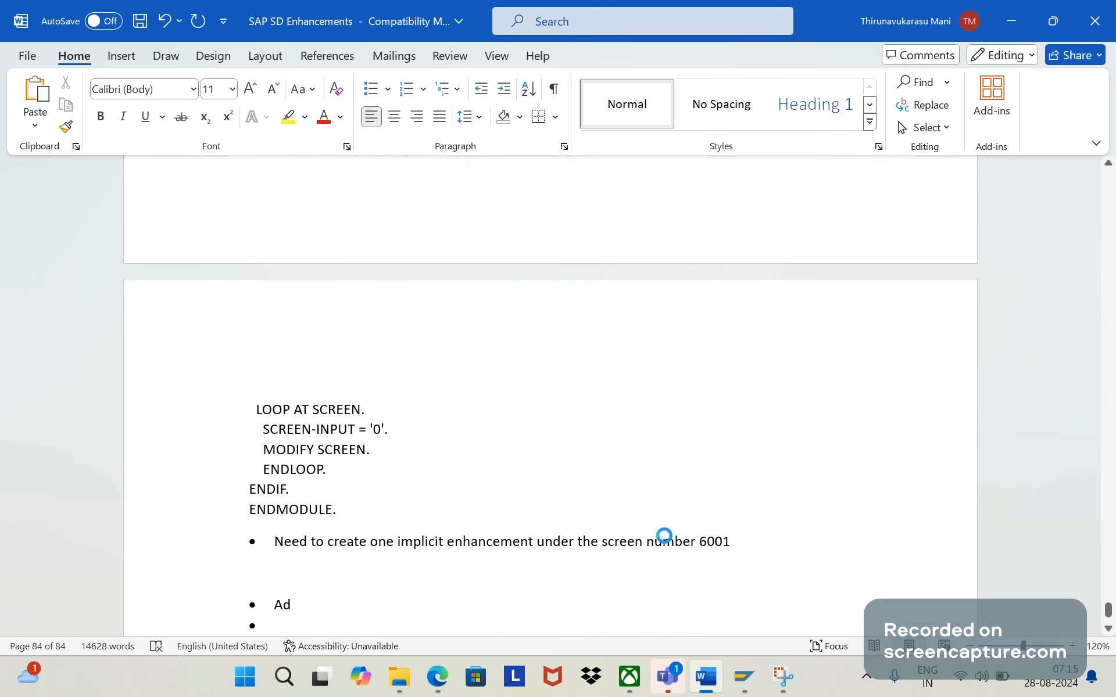
{"action": "type", "text": "ENHANCEMENT 1_ZVBRK_SCREEN1.  \"active version  LOOP AT SCREEN.   GS_CUST_TAB-HEAD_CAPTION = 'TEST'.  GS_CUST_TAB-HEAD_PROGRAM = 'ZVBRK_SCREEN1'.  GS_CUST_TAB-HEAD_DYNPRO = '0001'.   IF GS_CUST_TAB-HEAD_DYNPRO IS NOT INITIAL.    SCREEN-ACTIVE = '1'.    SCREEN-INVISIBLE = '0'.    MODIFY SCREEN.    TABSTRIP_TAB06 = GS_CUST_TAB-HEAD_CAPTION.    ENDIF.   ENDLOOP.  ENDENHANCEMENT."}
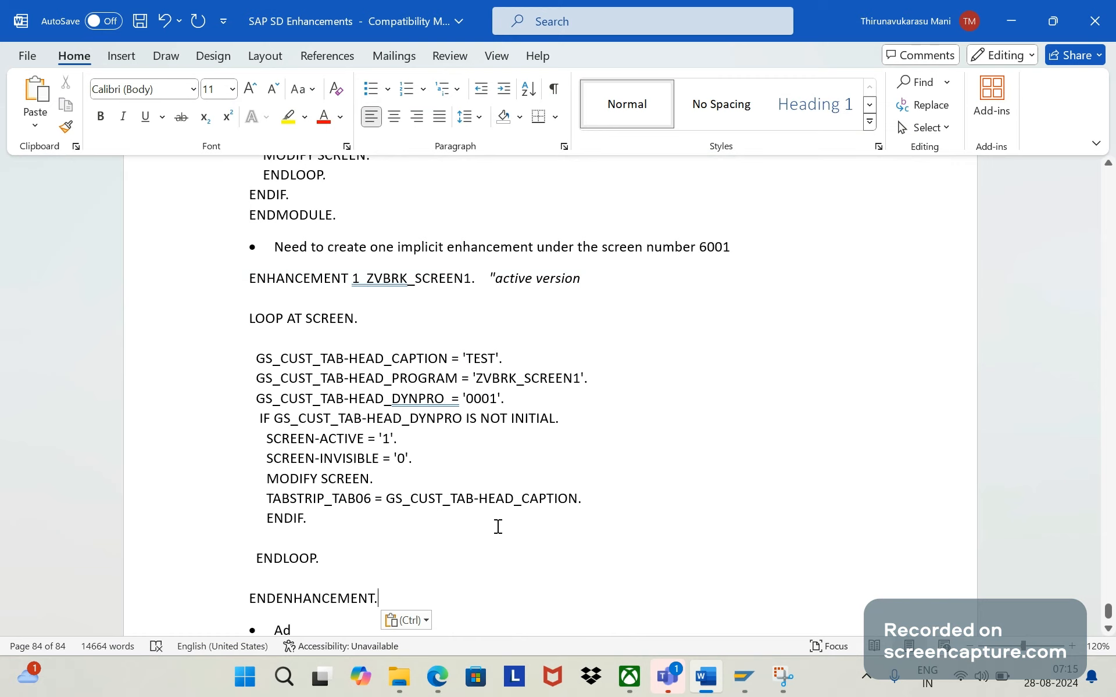
- Switch to the SAP editor and open transaction SE51 in a new session
{"action": "key", "text": "alt+Tab"}
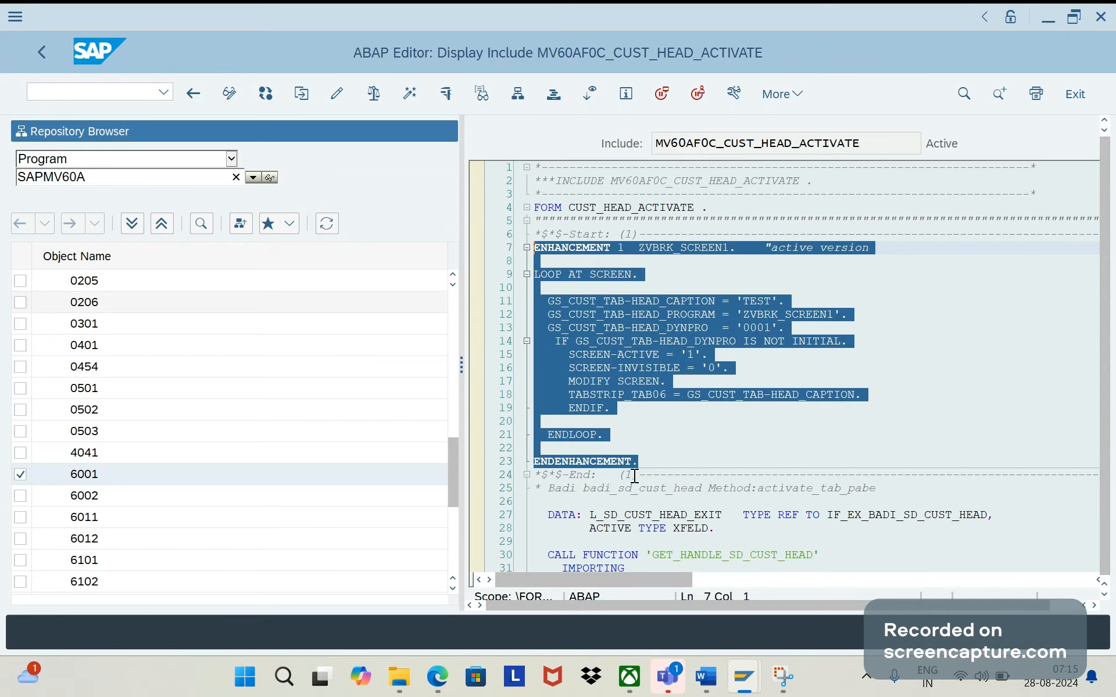
{"action": "left_click", "coordinate": [681, 437]}
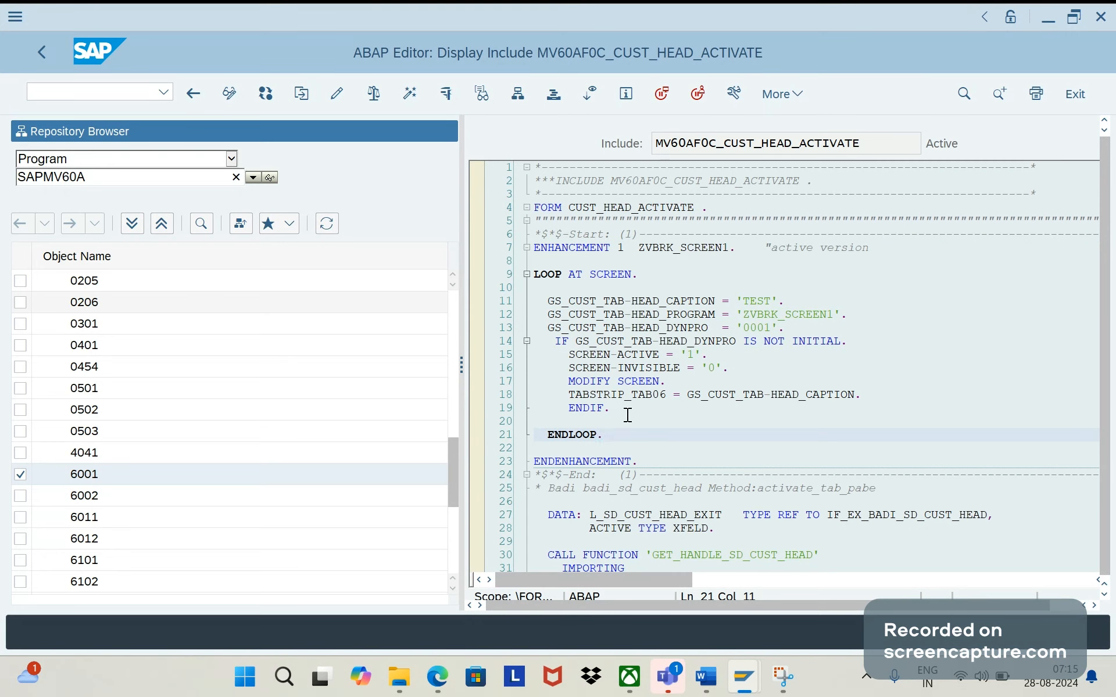
{"action": "left_click", "coordinate": [115, 94]}
{"action": "type", "text": "/ose"}
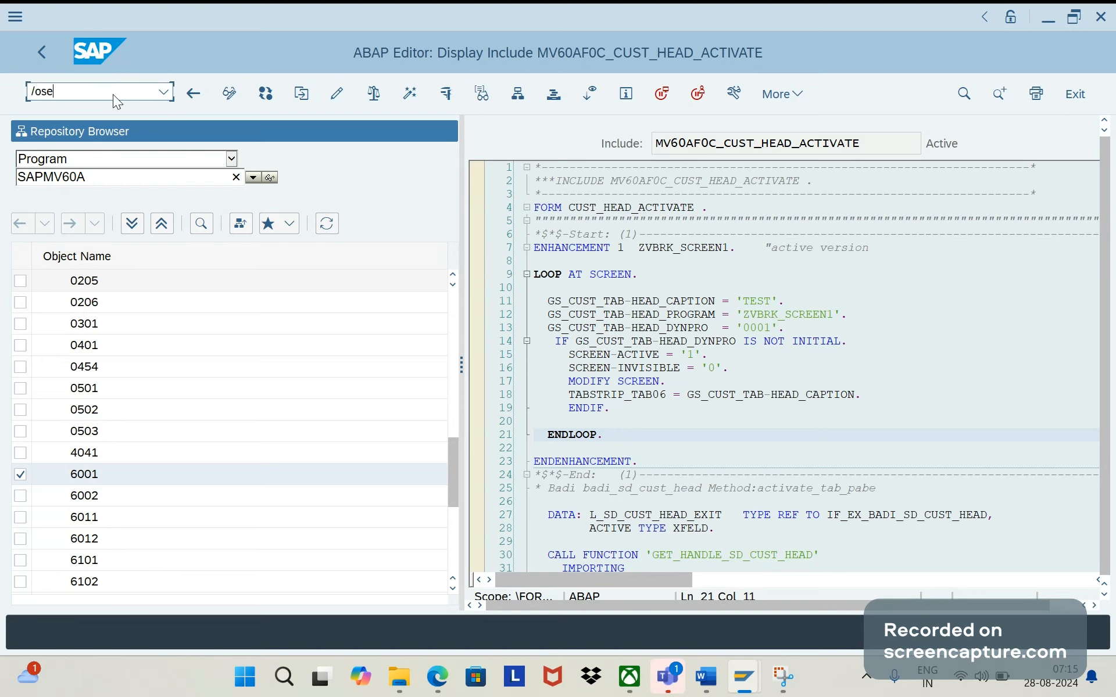
{"action": "type", "text": "51"}
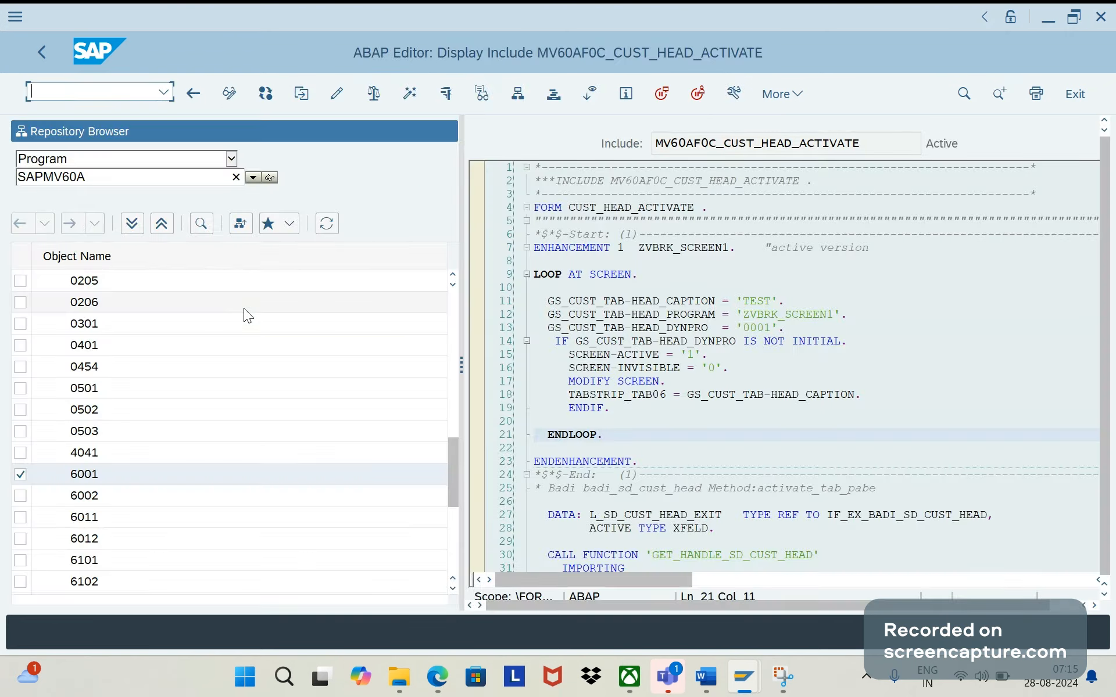
- In the Word document, replace the unfinished bullet below ENDENHANCEMENT with "SE51 is the tcode to design the screens"
{"action": "key", "text": "alt+Tab"}
{"action": "key", "text": "alt+Tab"}
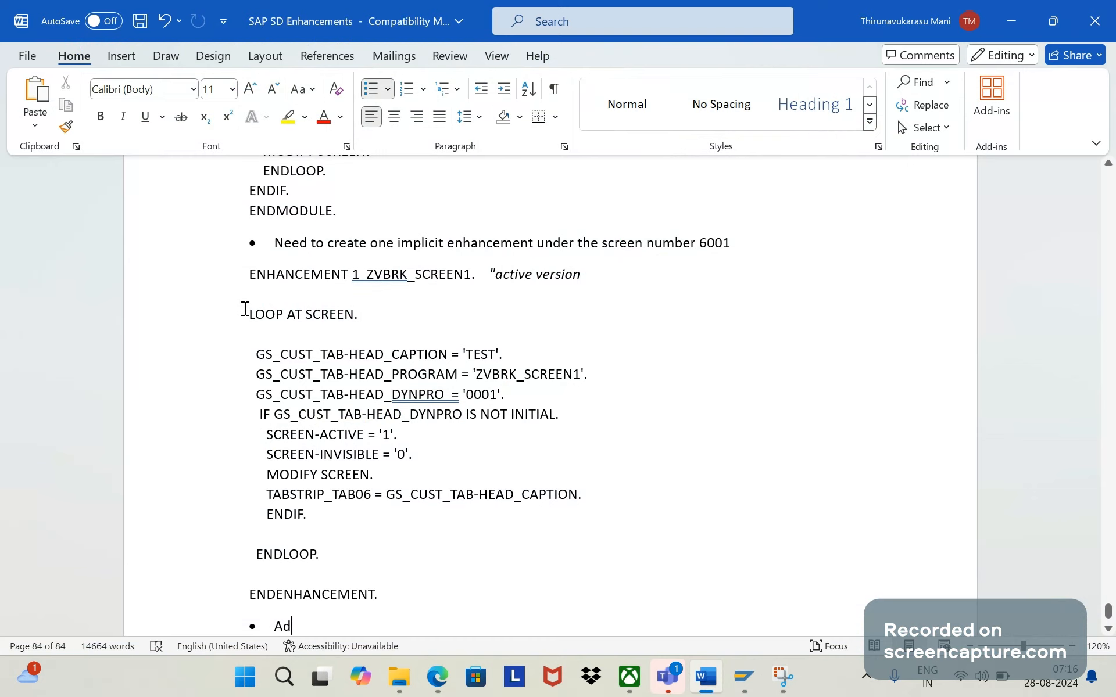
{"action": "key", "text": "BackSpace"}
{"action": "key", "text": "BackSpace"}
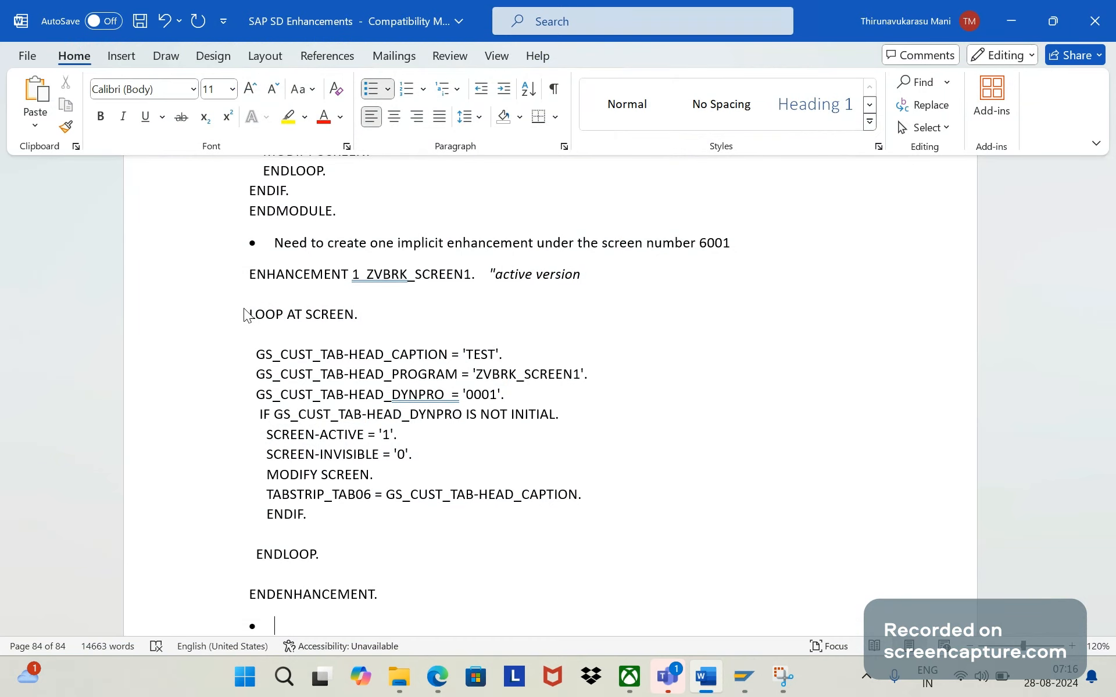
{"action": "key", "text": "Caps_Lock"}
{"action": "key", "text": "Caps_Lock"}
{"action": "type", "text": "SE"}
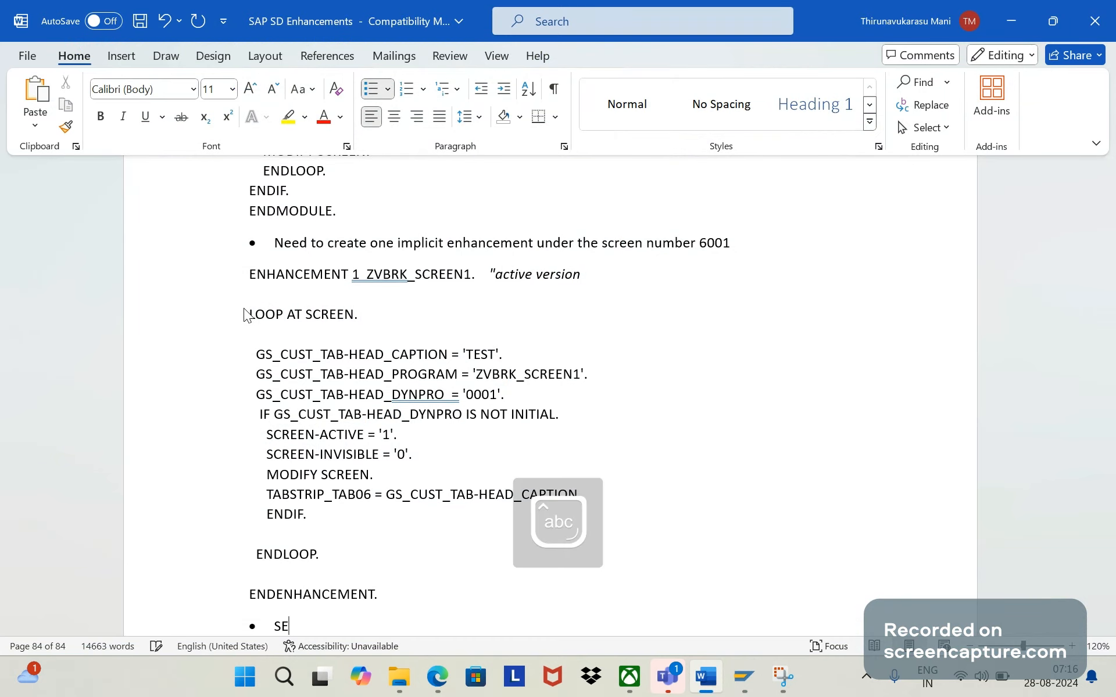
{"action": "type", "text": "51 is the tcode"}
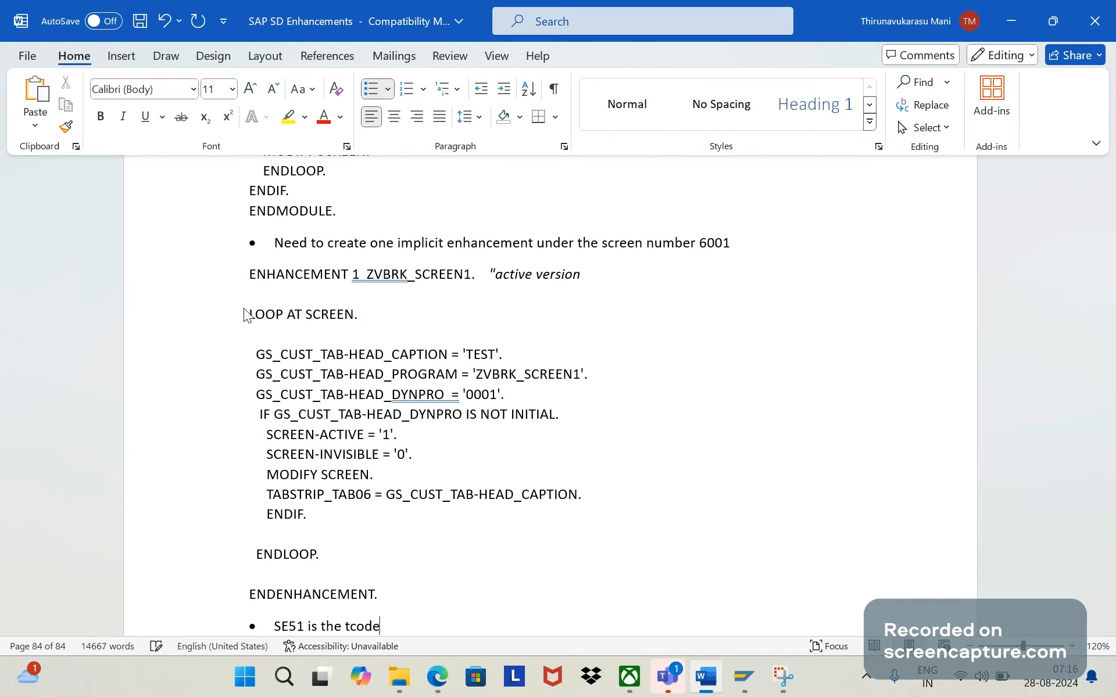
{"action": "type", "text": "  to design the scren"}
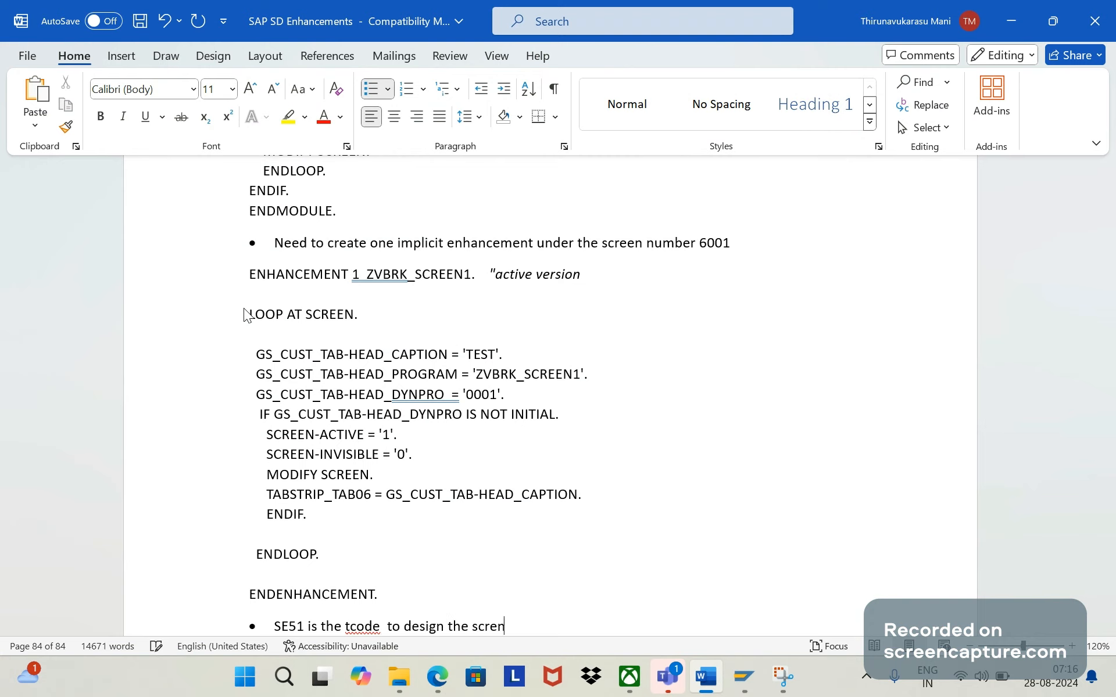
{"action": "key", "text": "BackSpace"}
{"action": "type", "text": "ens"}
- Switch to the SAP Screen Painter session and enter program ZVBRK_SCREEN1 with screen number 0001
{"action": "left_click", "coordinate": [739, 678]}
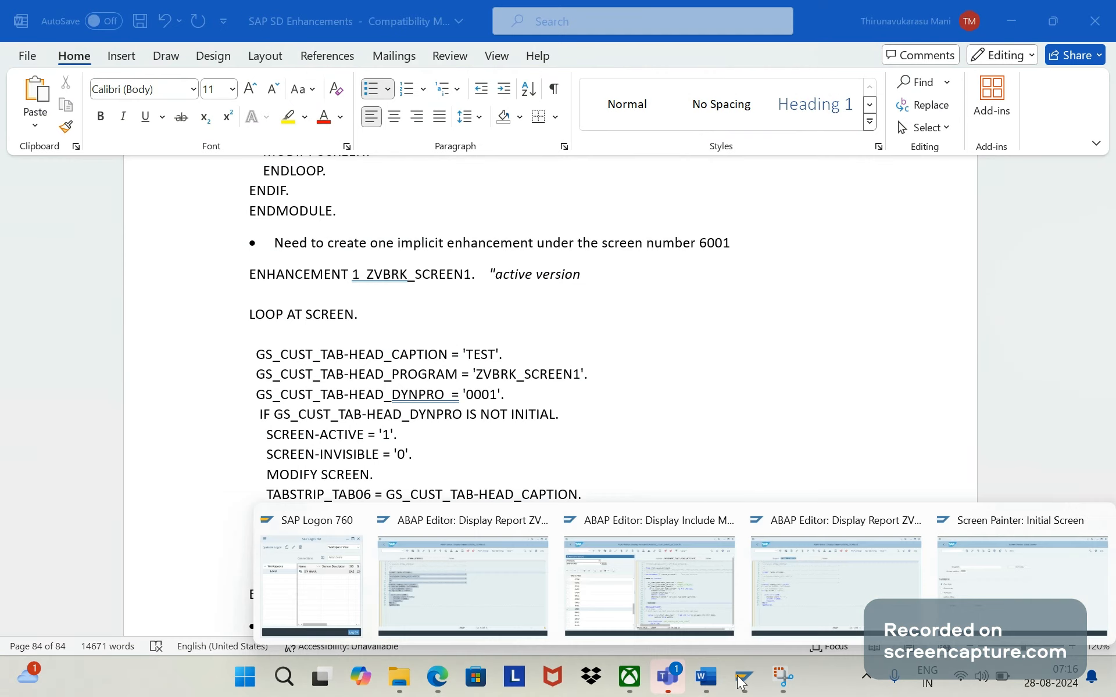
{"action": "left_click", "coordinate": [1022, 581]}
{"action": "key", "text": "BackSpace"}
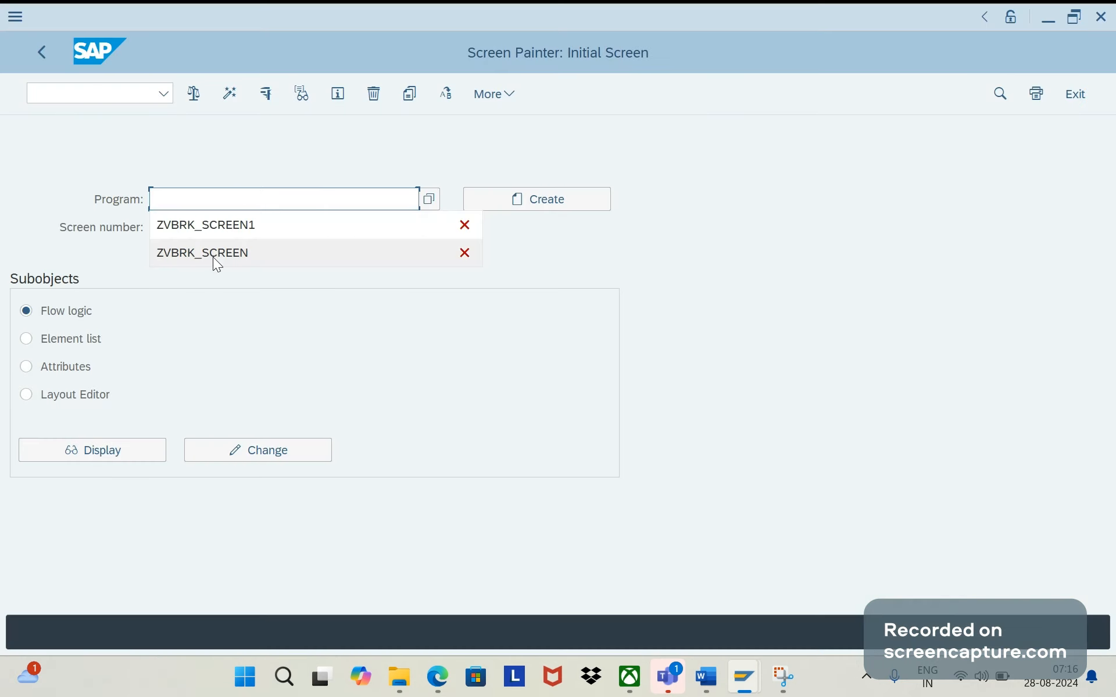
{"action": "type", "text": "ZVBRK_SCREEN1"}
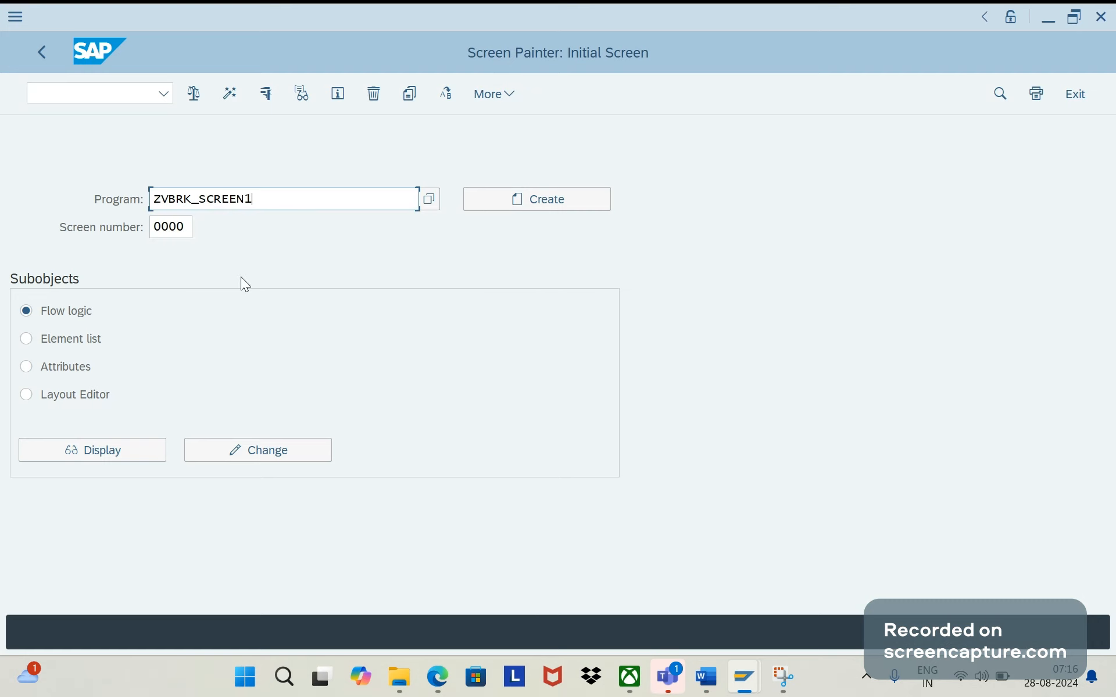
{"action": "left_click", "coordinate": [192, 227]}
{"action": "key", "text": "BackSpace"}
{"action": "type", "text": "1"}
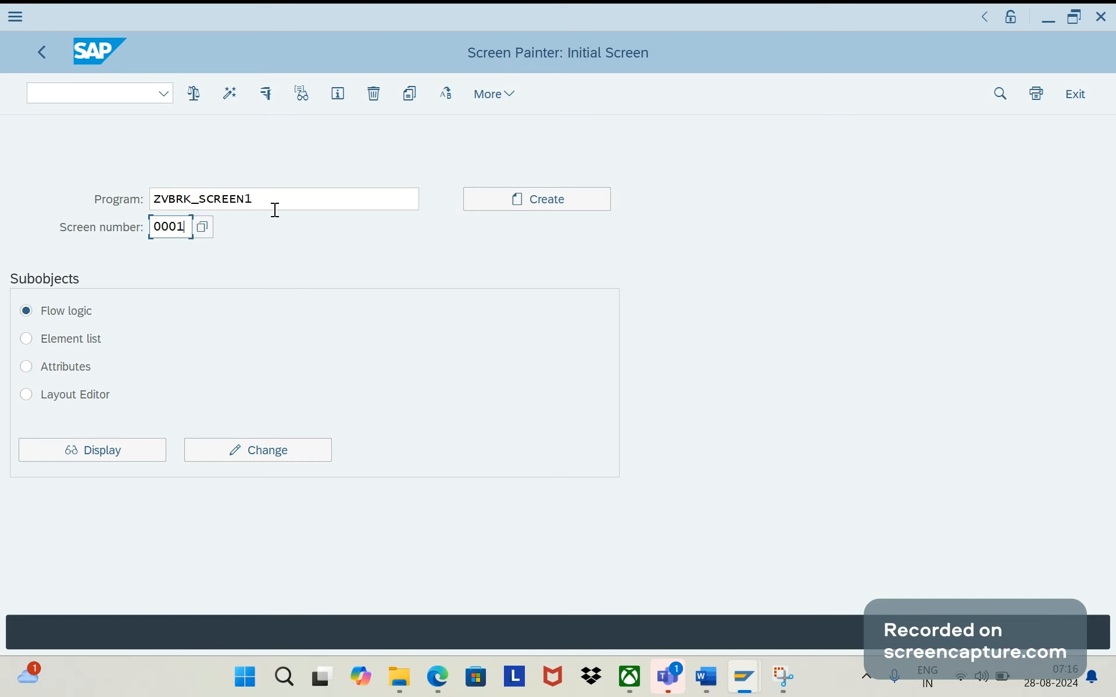
{"action": "left_click_drag", "start_coordinate": [276, 208], "coordinate": [143, 201]}
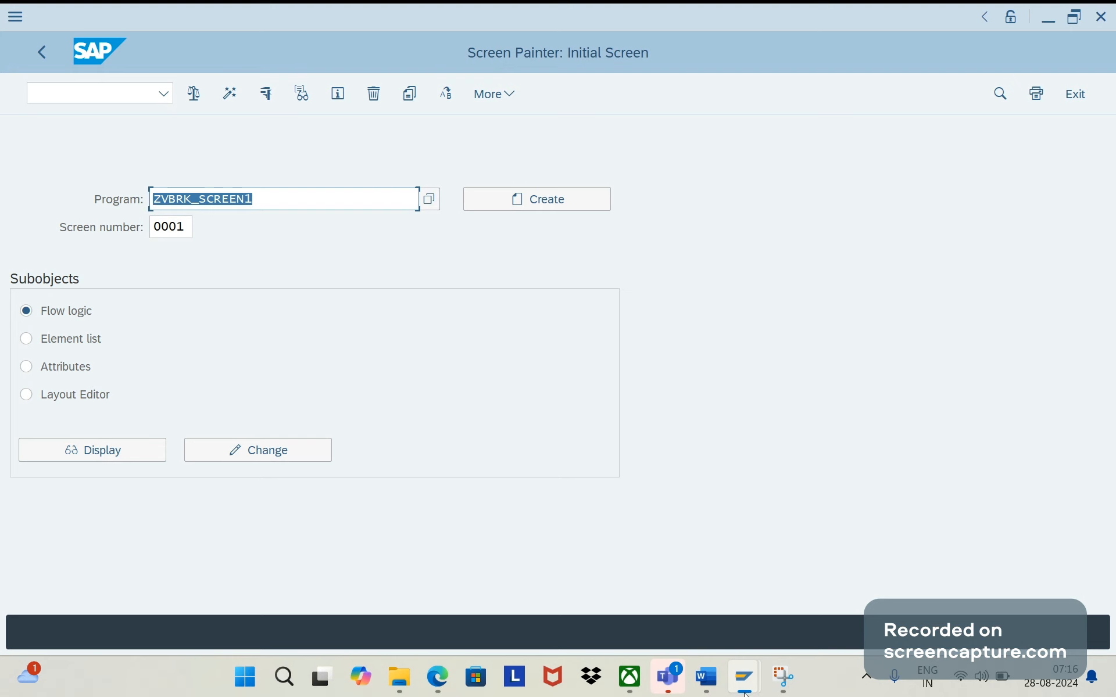
{"action": "mouse_move", "coordinate": [745, 692]}
{"action": "mouse_move", "coordinate": [528, 587]}
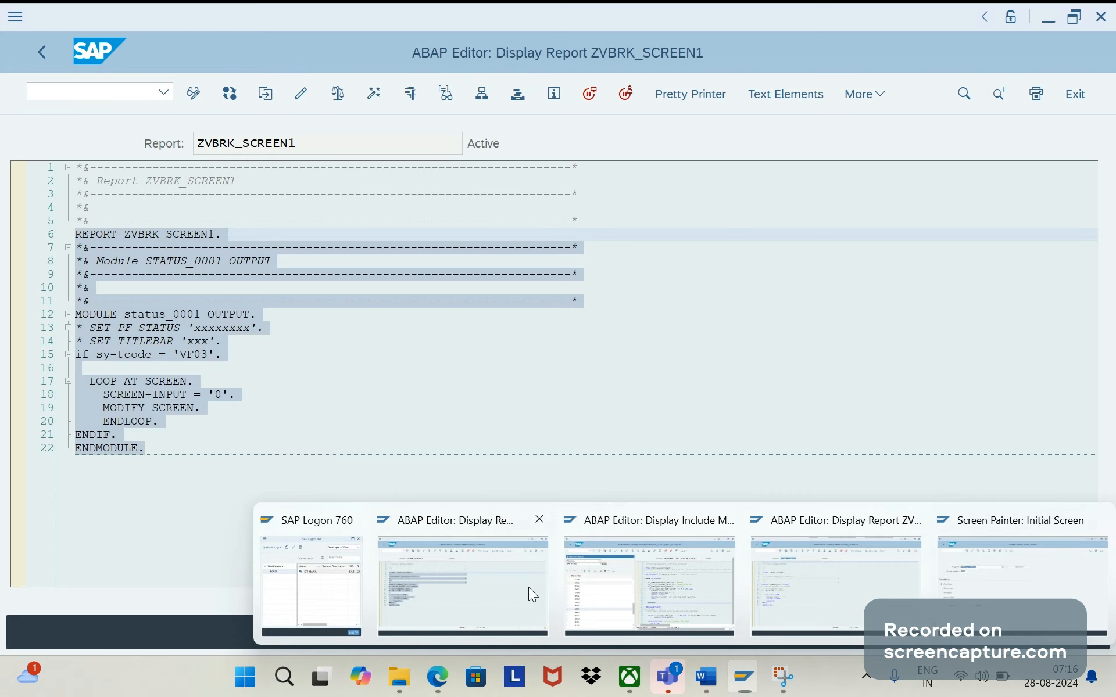
{"action": "left_click", "coordinate": [397, 347]}
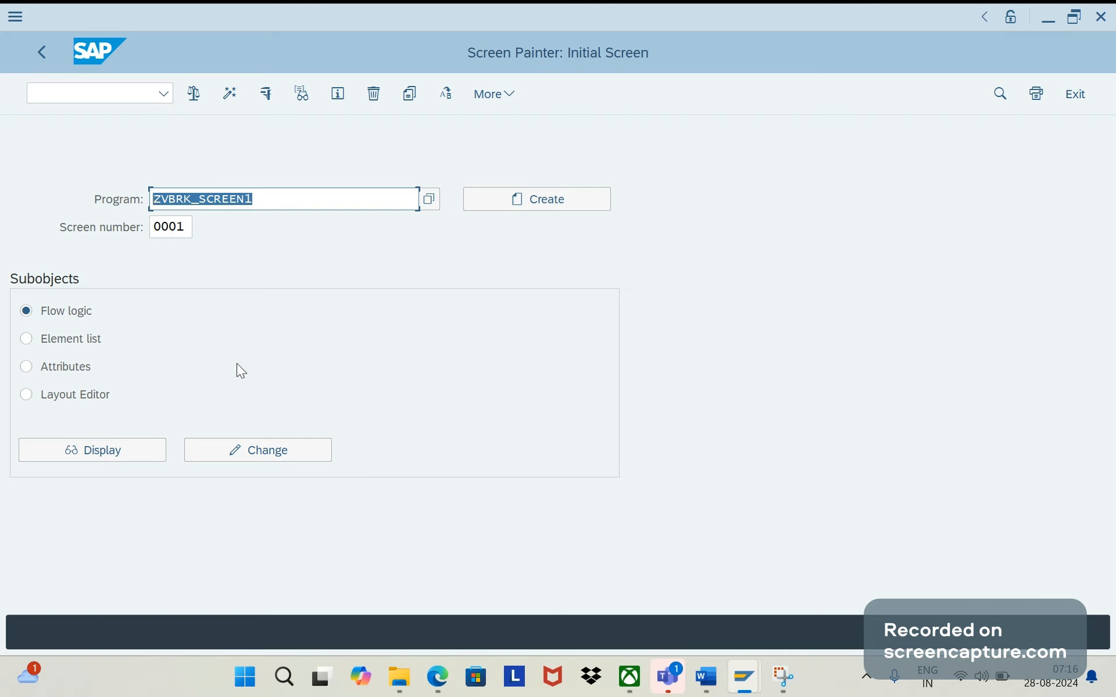
- Display the flow logic of screen 0001, view its layout, and return to the flow logic
{"action": "left_click", "coordinate": [132, 451]}
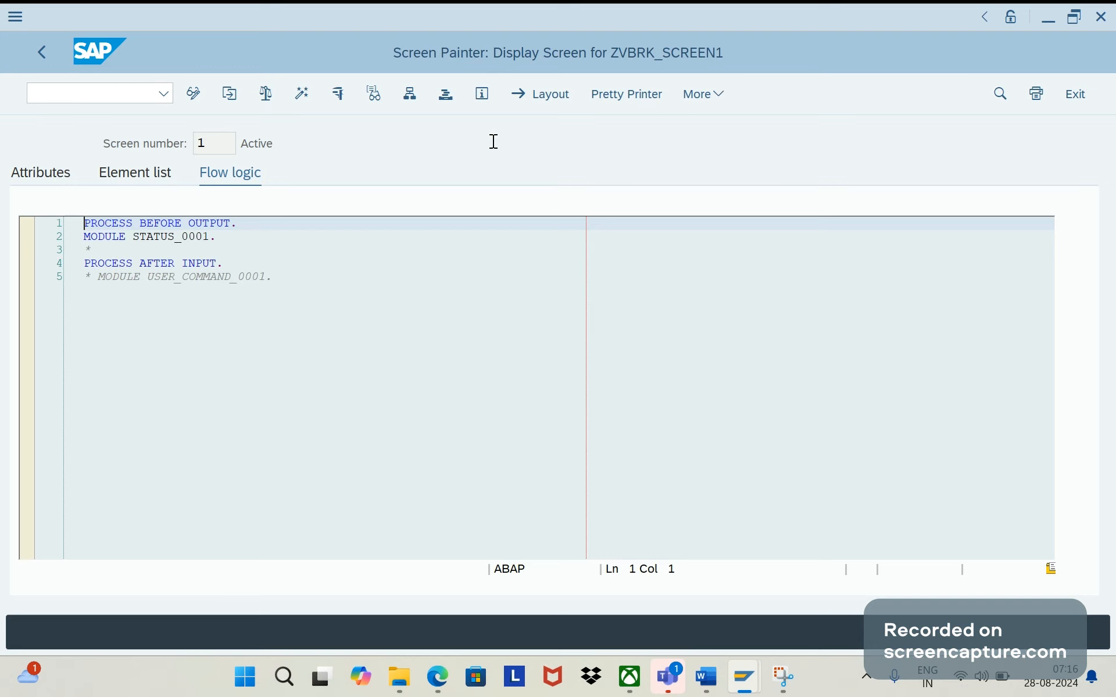
{"action": "left_click", "coordinate": [549, 99]}
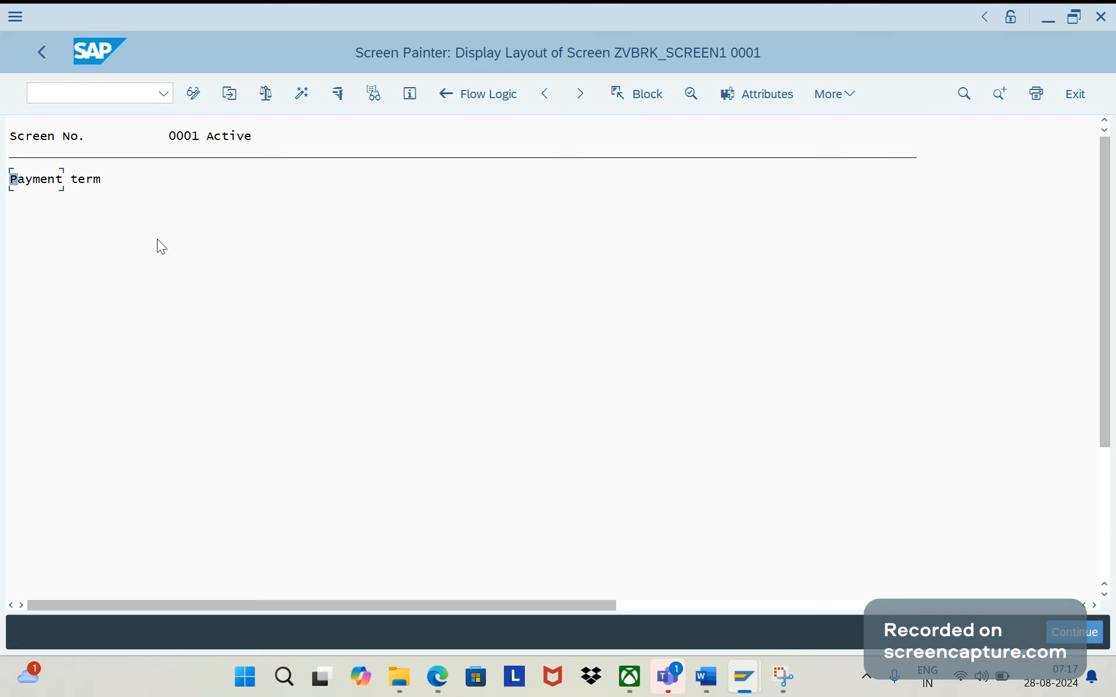
{"action": "left_click", "coordinate": [40, 52]}
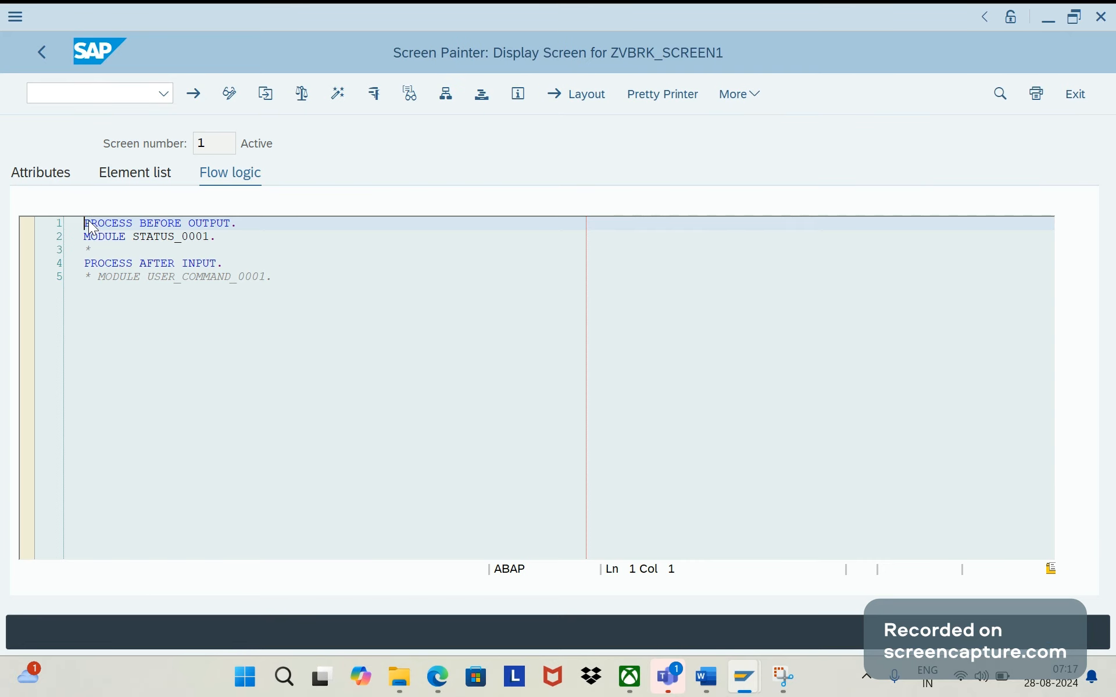
{"action": "left_click", "coordinate": [189, 250]}
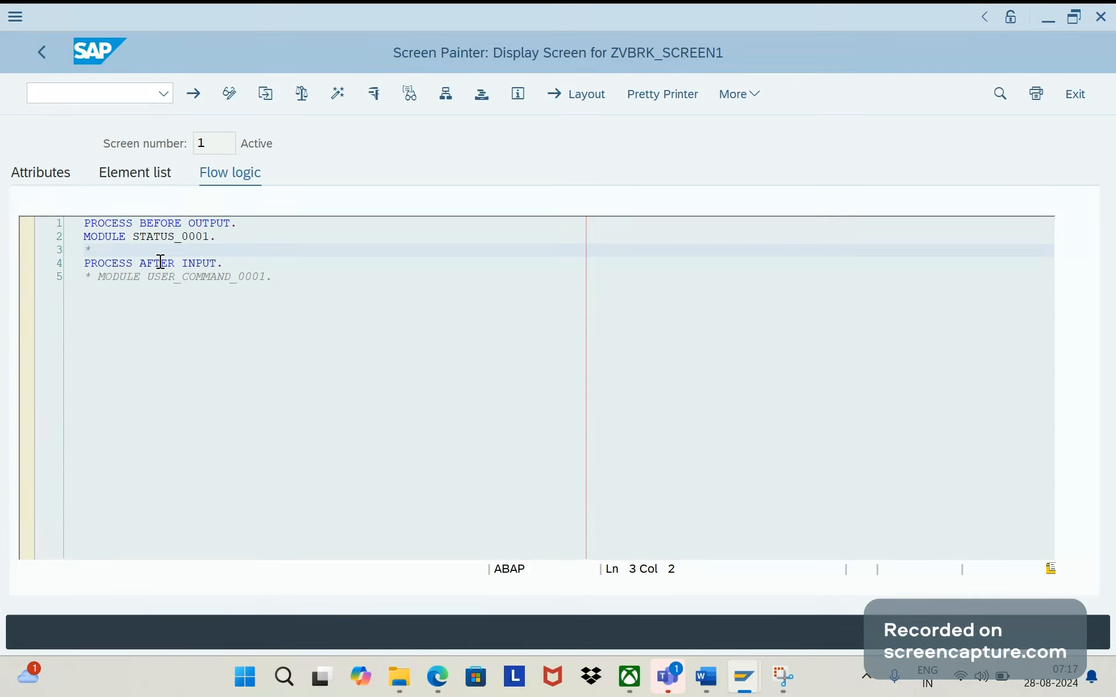
- Open transaction VA05N in a new session
{"action": "left_click", "coordinate": [106, 100]}
{"action": "type", "text": "/ova"}
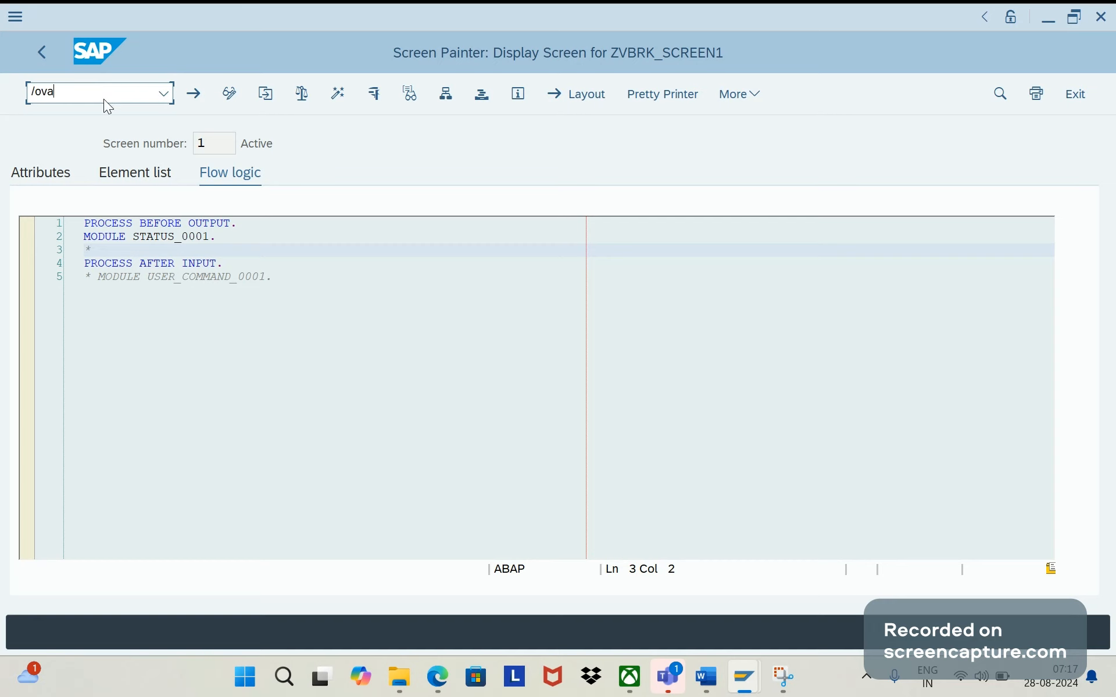
{"action": "type", "text": "05n"}
{"action": "key", "text": "Return"}
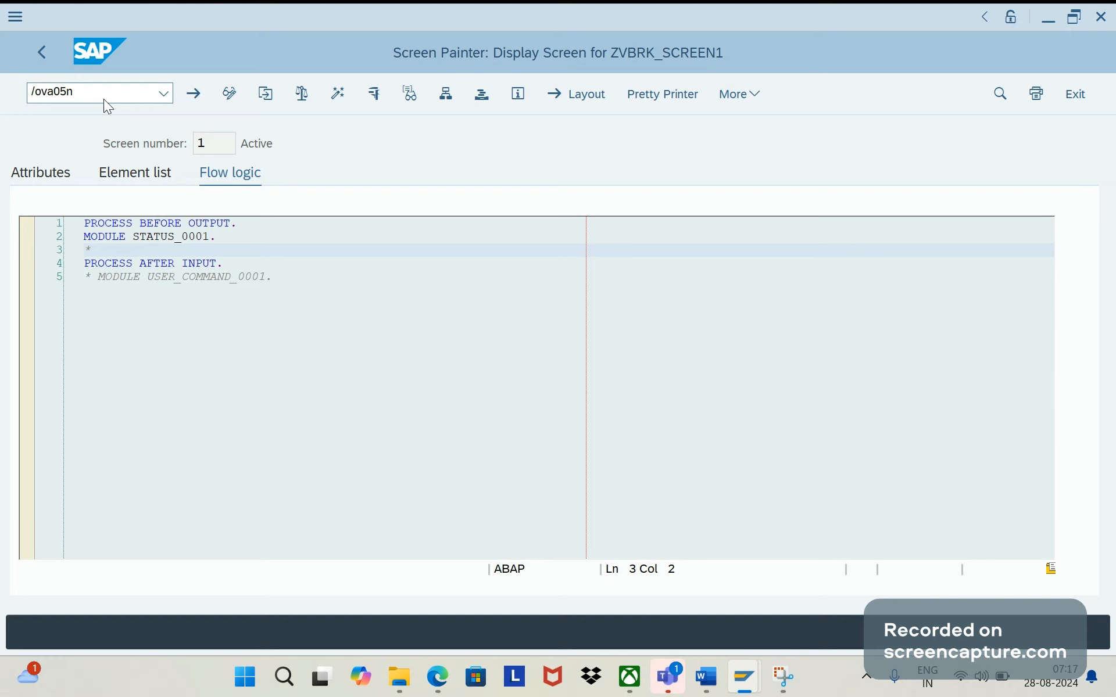
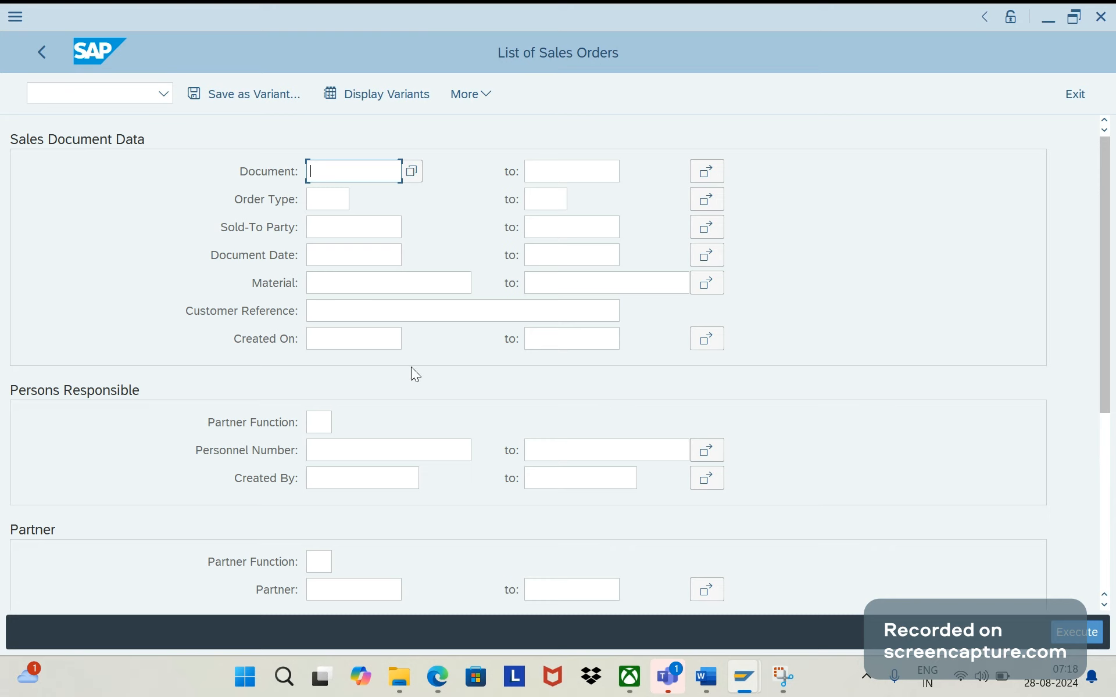
- Print the List of Sales Orders to output device lp01, leaving the default spool-only print time, and accept the list formatting
{"action": "left_click", "coordinate": [496, 93]}
{"action": "left_click", "coordinate": [500, 125]}
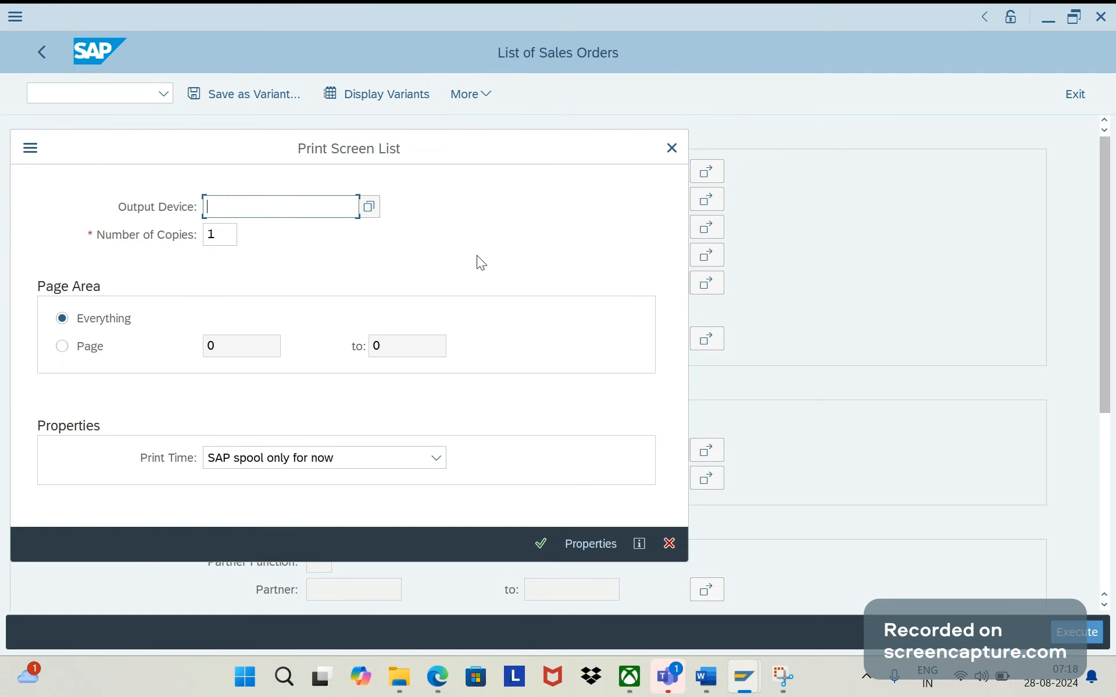
{"action": "type", "text": "lp01"}
{"action": "left_click", "coordinate": [541, 544]}
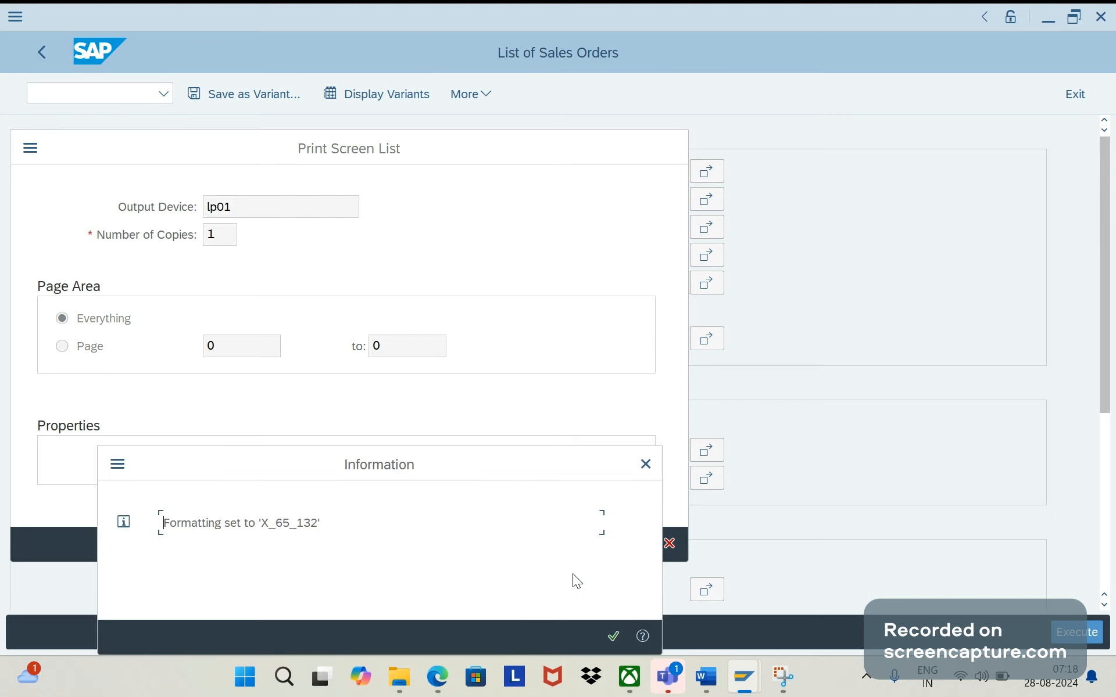
{"action": "left_click", "coordinate": [612, 636]}
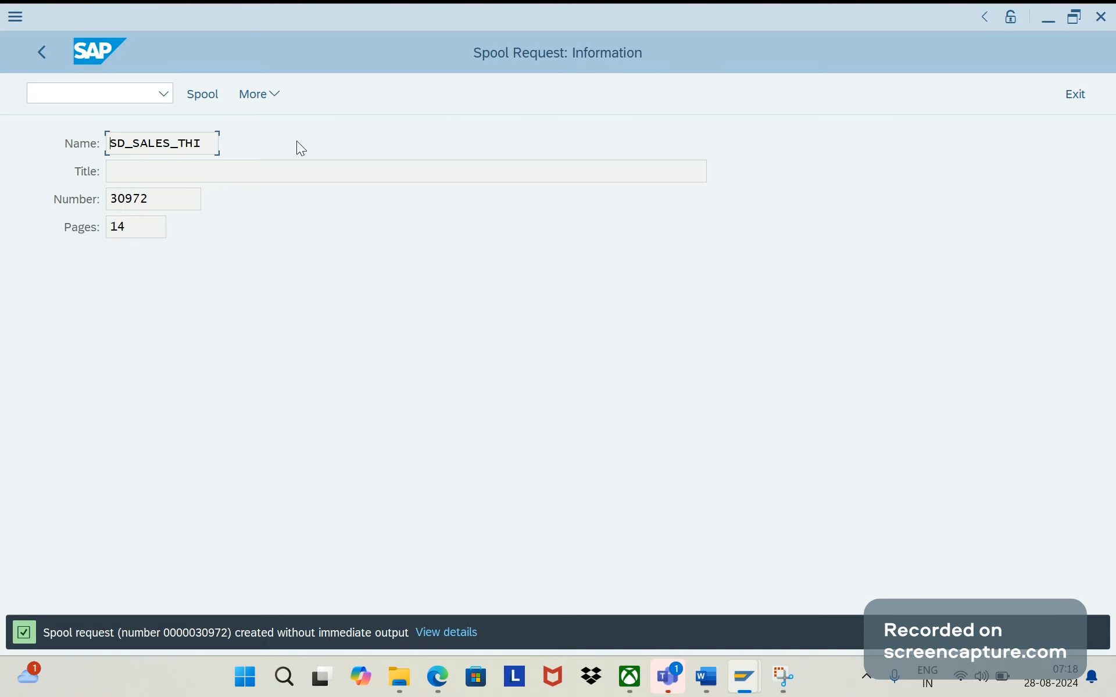
- Open the spool selection screen from the spool request information and view its output request criteria
{"action": "left_click", "coordinate": [278, 97]}
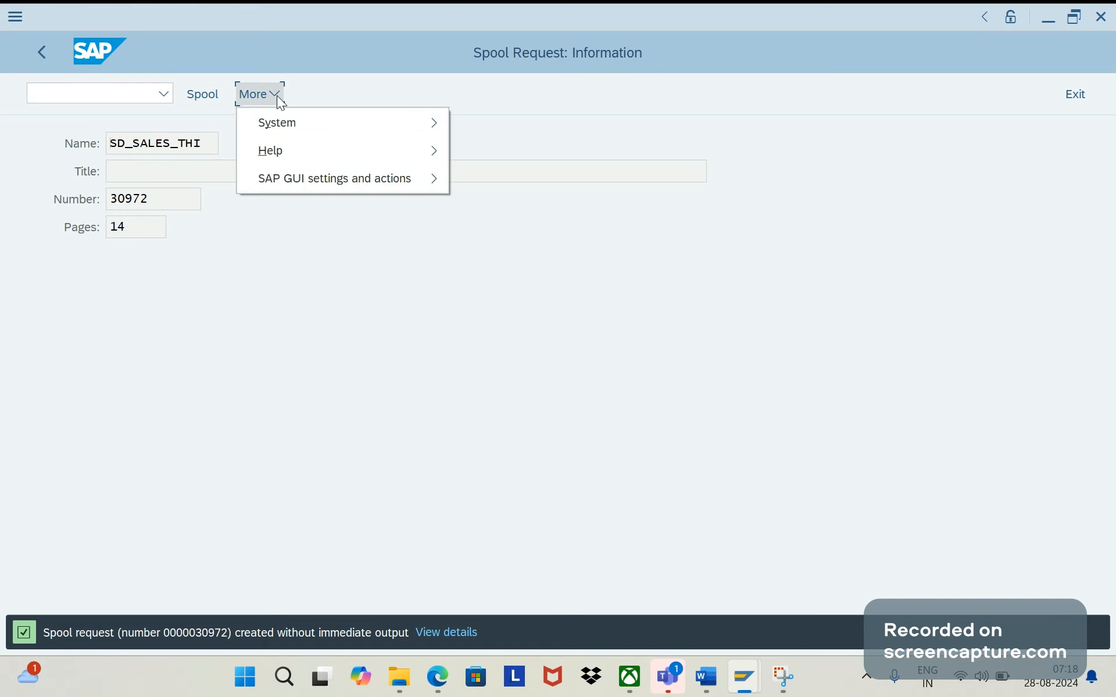
{"action": "left_click", "coordinate": [207, 95]}
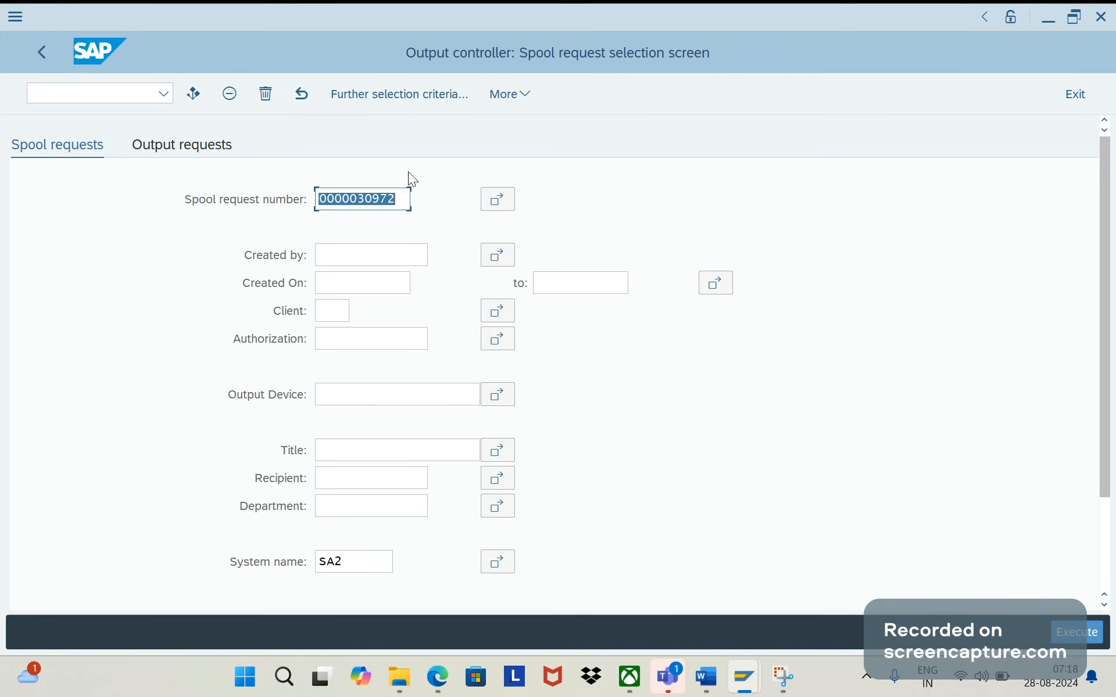
{"action": "left_click", "coordinate": [208, 148]}
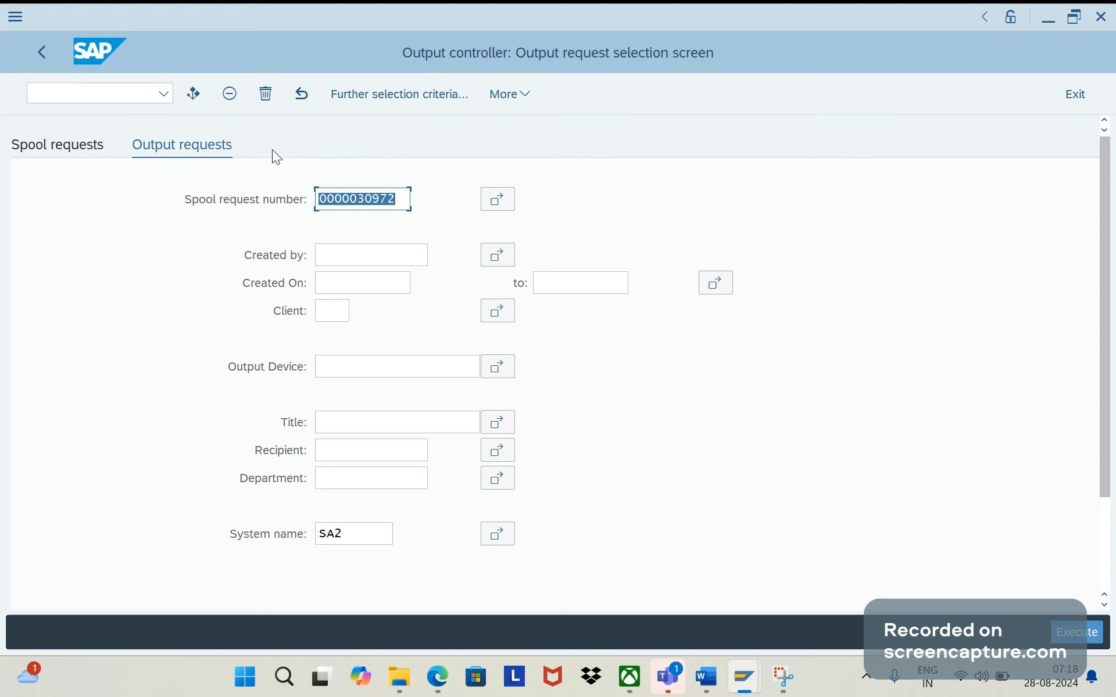
{"action": "left_click", "coordinate": [130, 93]}
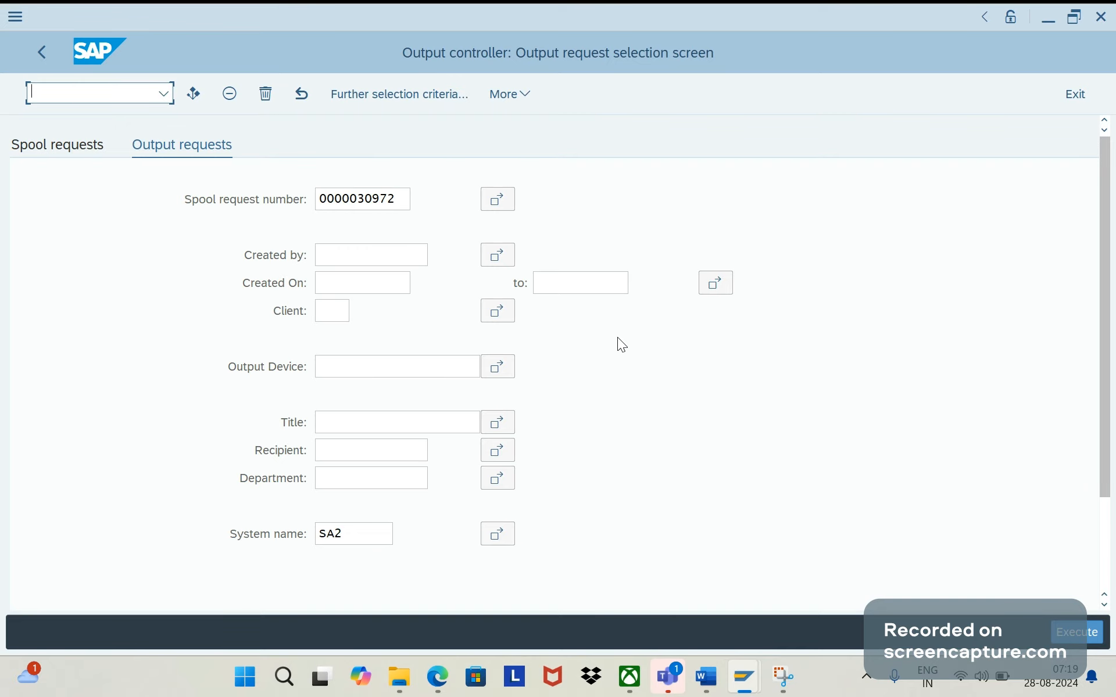
- Switch to the Screen Painter session and open module STATUS_0001 from the flow logic of ZVBRK_SCREEN1
{"action": "key", "text": "alt+Tab"}
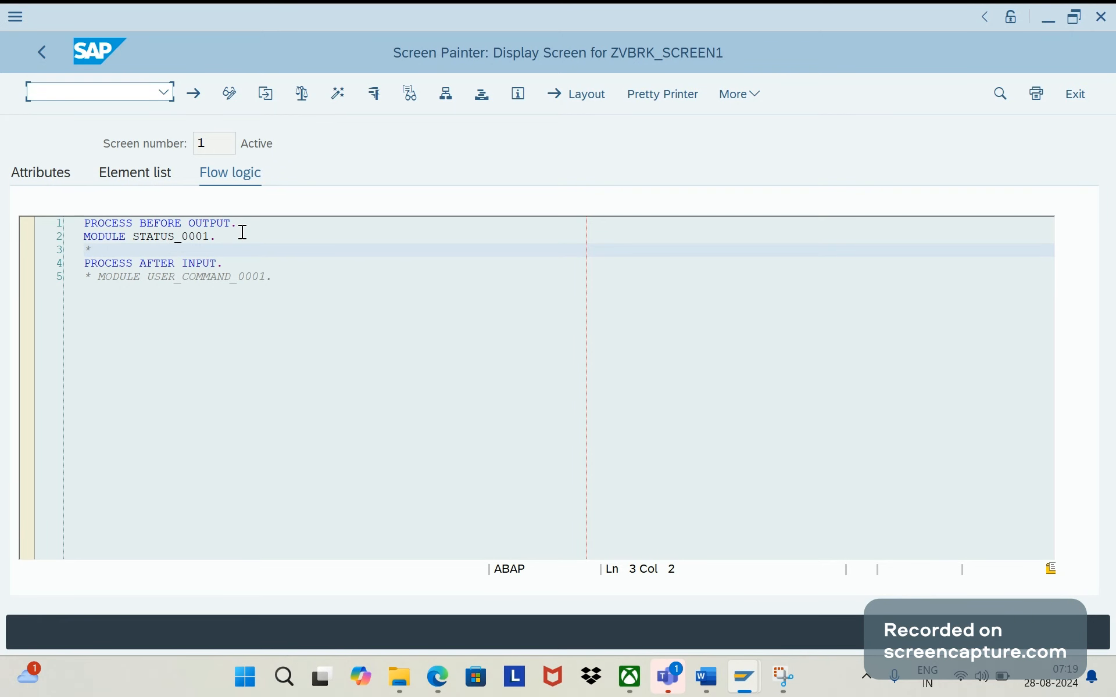
{"action": "mouse_move", "coordinate": [747, 686]}
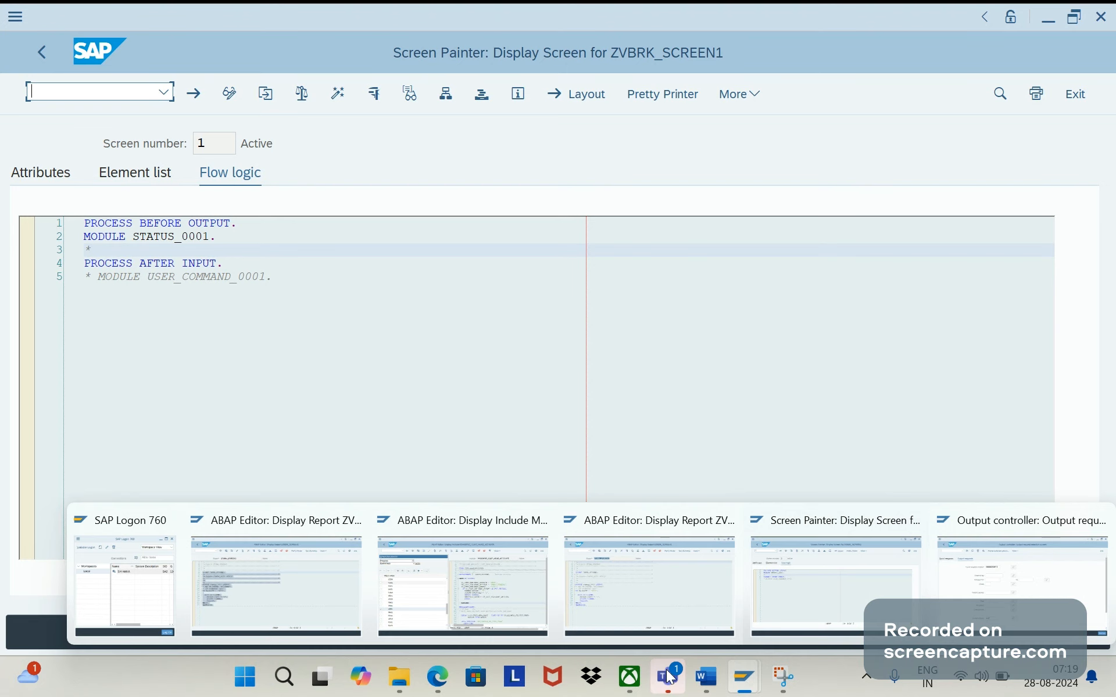
{"action": "left_click", "coordinate": [414, 363]}
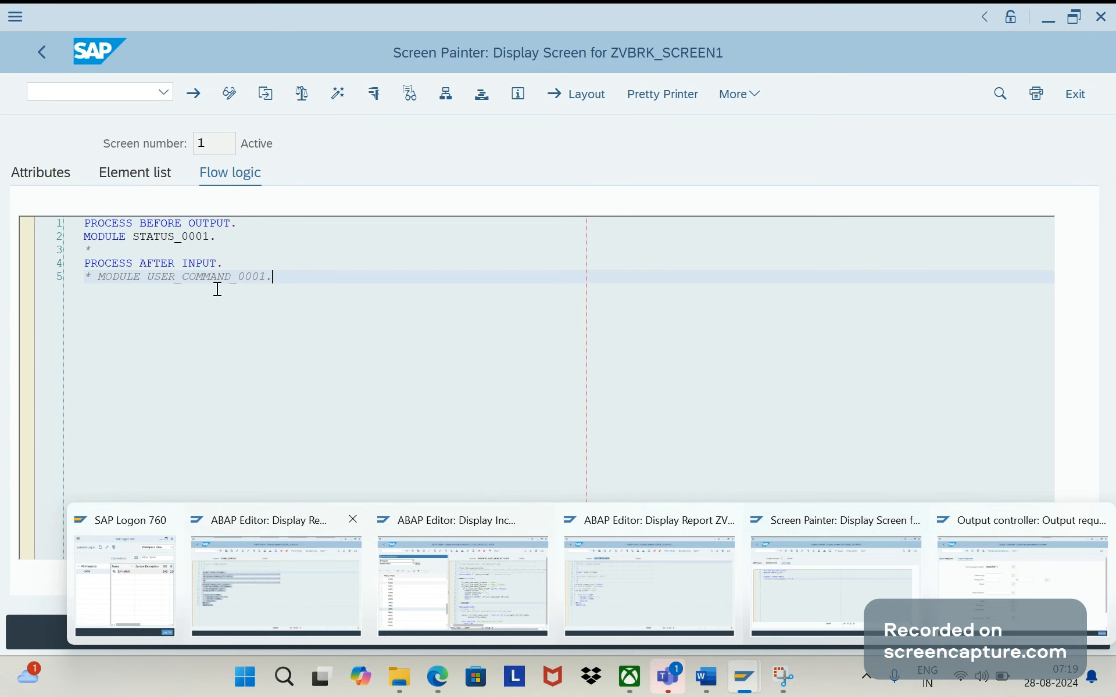
{"action": "double_click", "coordinate": [194, 238]}
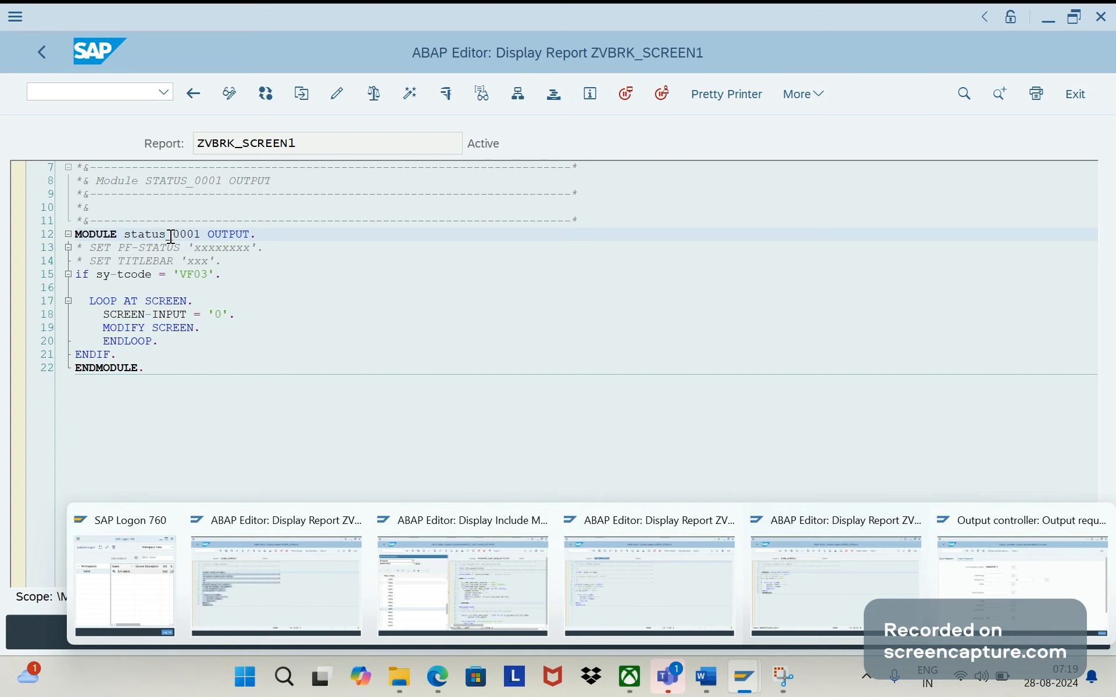
{"action": "left_click", "coordinate": [279, 575]}
{"action": "left_click", "coordinate": [307, 141]}
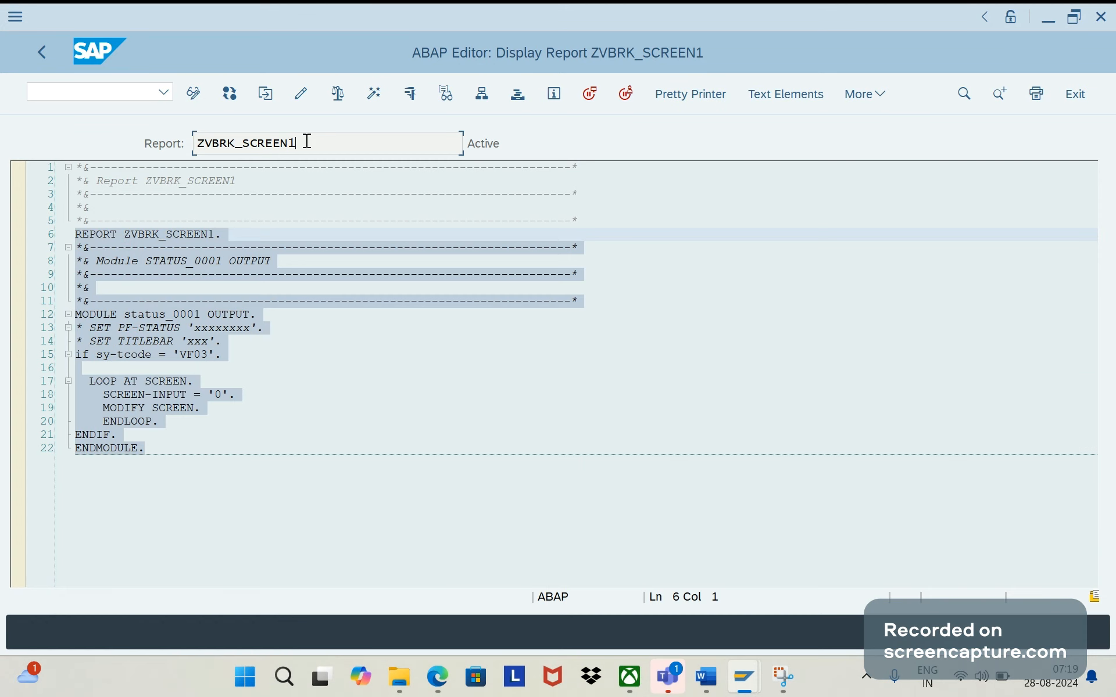
{"action": "key", "text": "alt+Tab"}
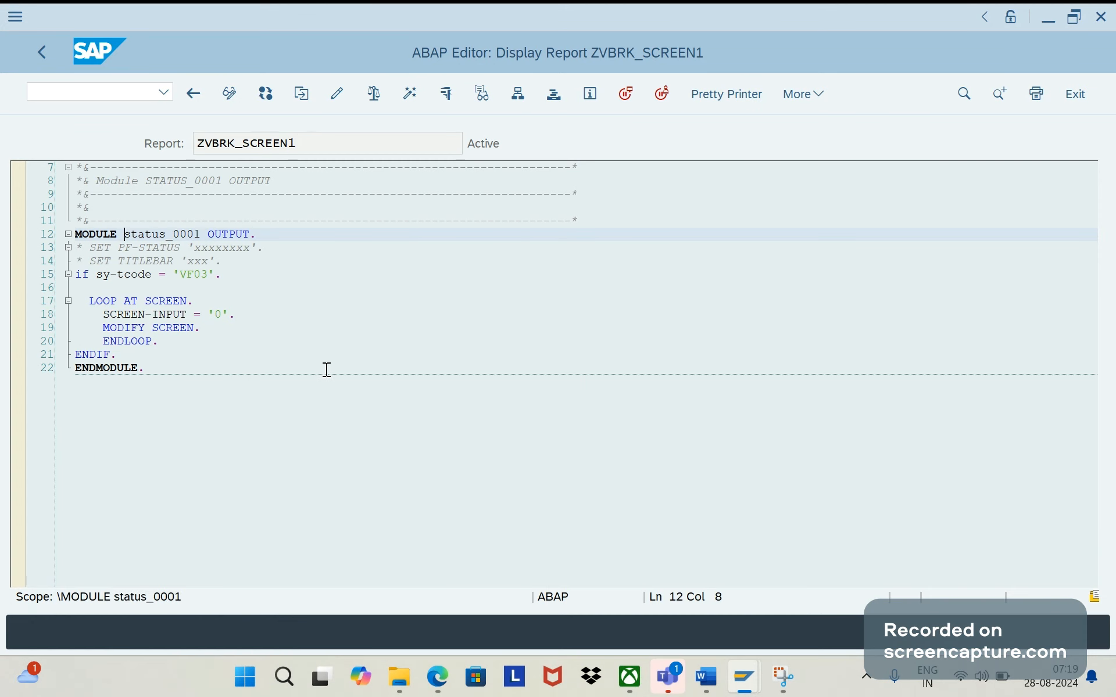
- Examine the VF03 condition and the LOOP AT SCREEN block with SCREEN-INPUT inside module status_0001
{"action": "left_click", "coordinate": [297, 341]}
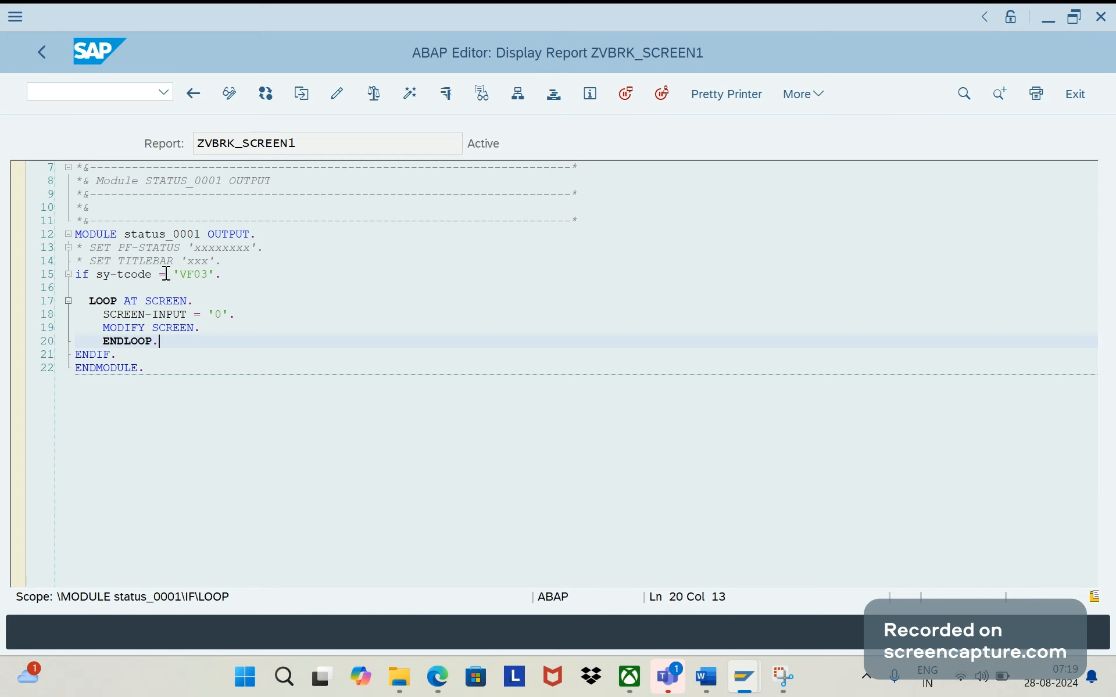
{"action": "left_click_drag", "start_coordinate": [225, 273], "coordinate": [181, 261]}
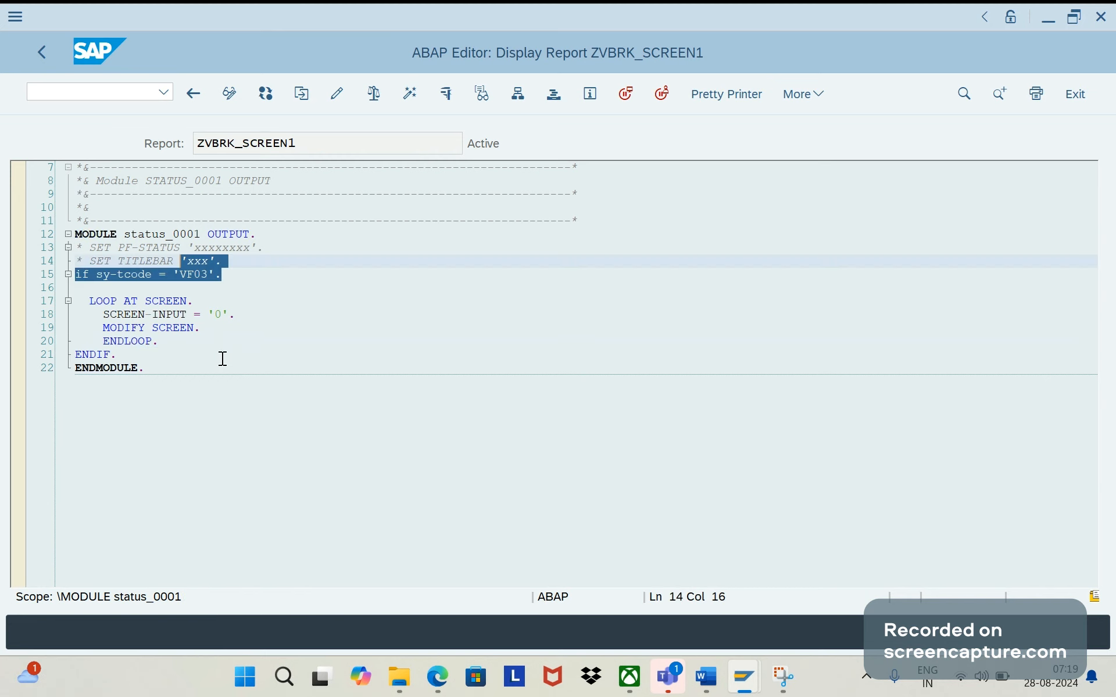
{"action": "left_click", "coordinate": [223, 359]}
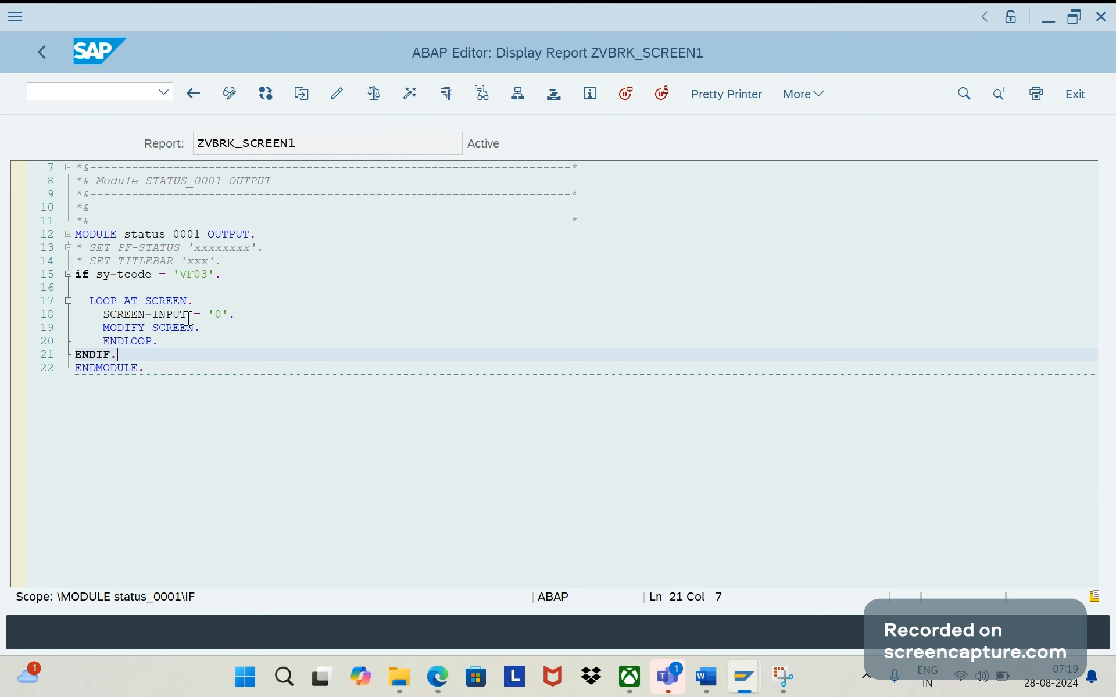
{"action": "left_click", "coordinate": [189, 319]}
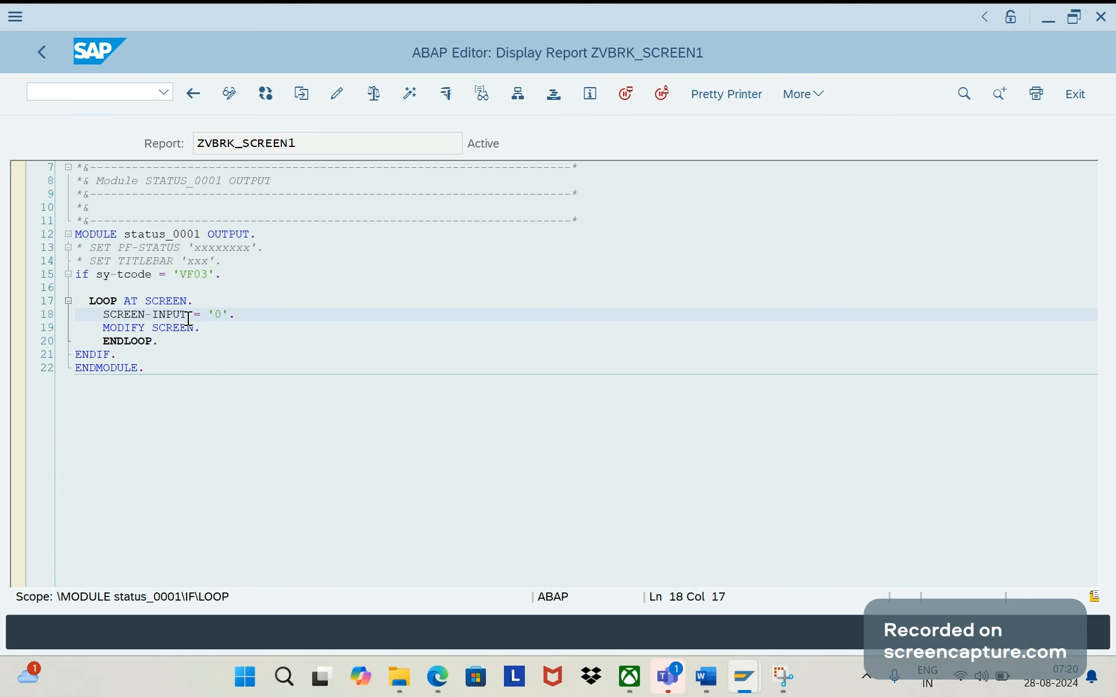
{"action": "left_click", "coordinate": [215, 276]}
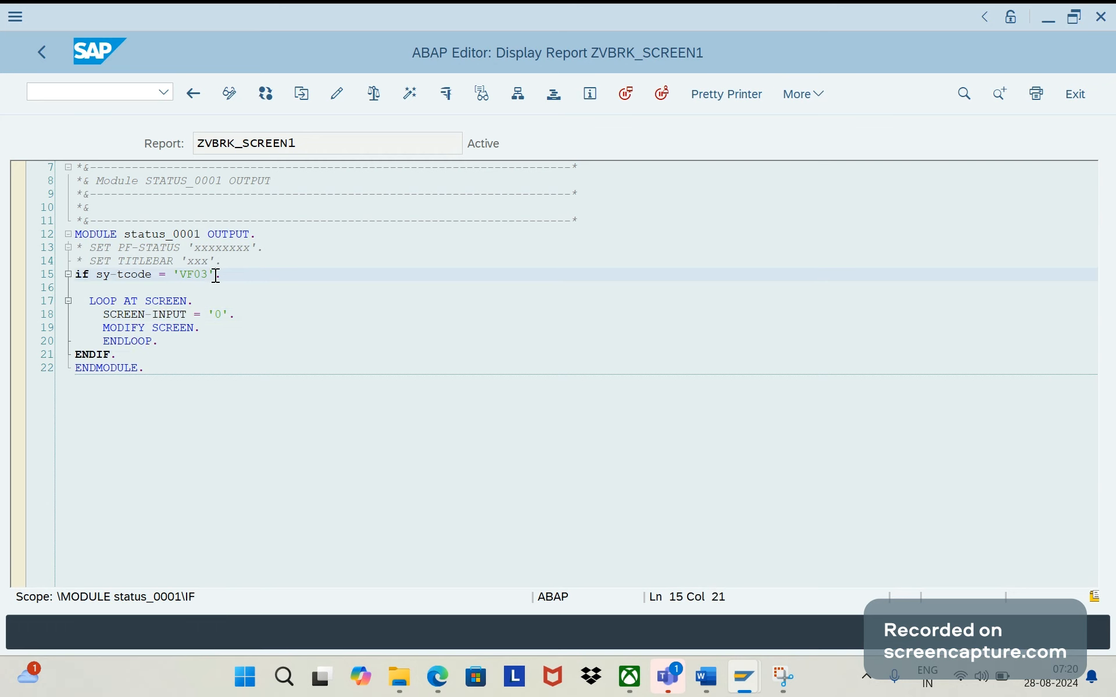
{"action": "double_click", "coordinate": [216, 276]}
{"action": "left_click", "coordinate": [158, 343]}
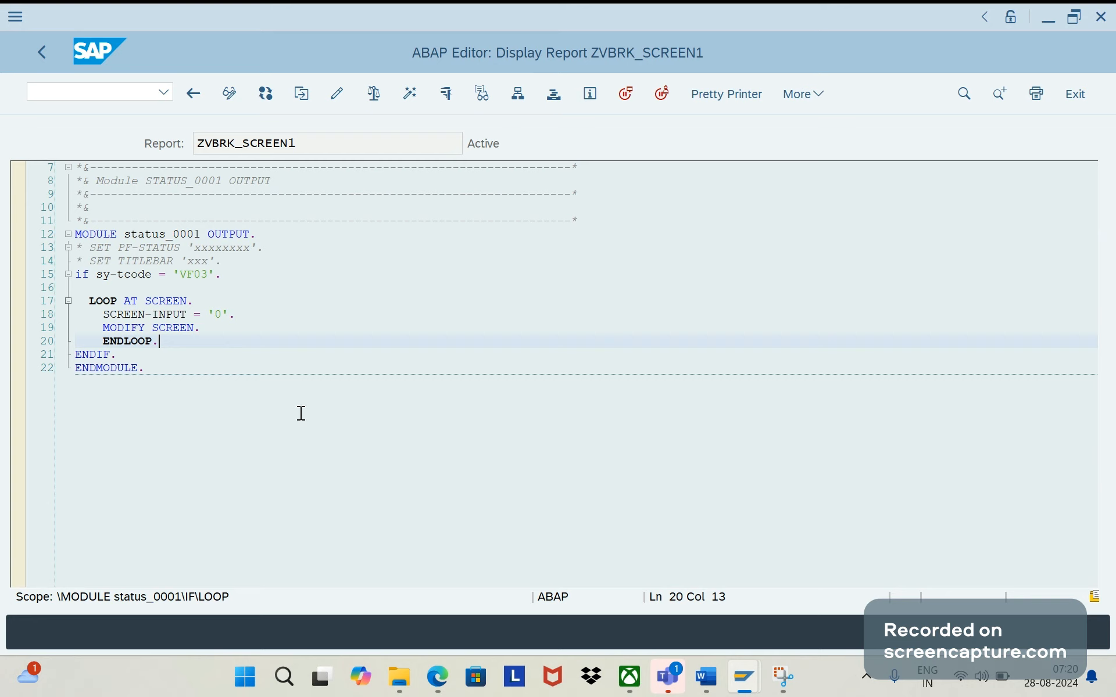
- Switch to the Word document and add the bullet "Final logic is to add required logic" below the SE51 bullet
{"action": "mouse_move", "coordinate": [749, 677]}
{"action": "left_click", "coordinate": [708, 663]}
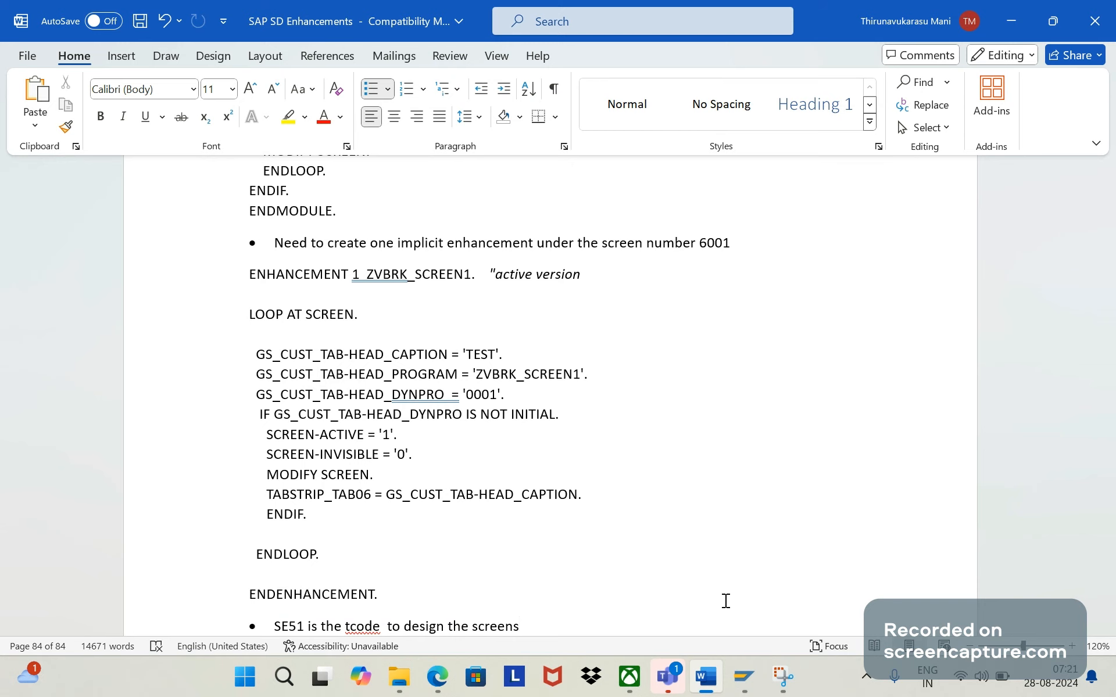
{"action": "key", "text": "Return"}
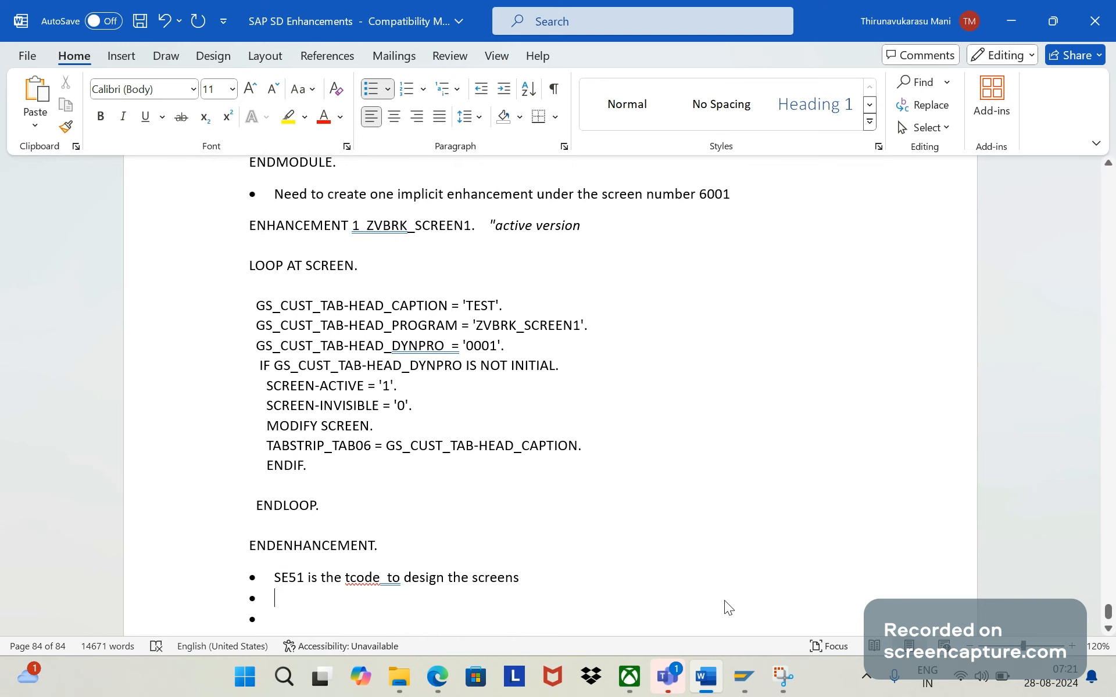
{"action": "type", "text": "Finl"}
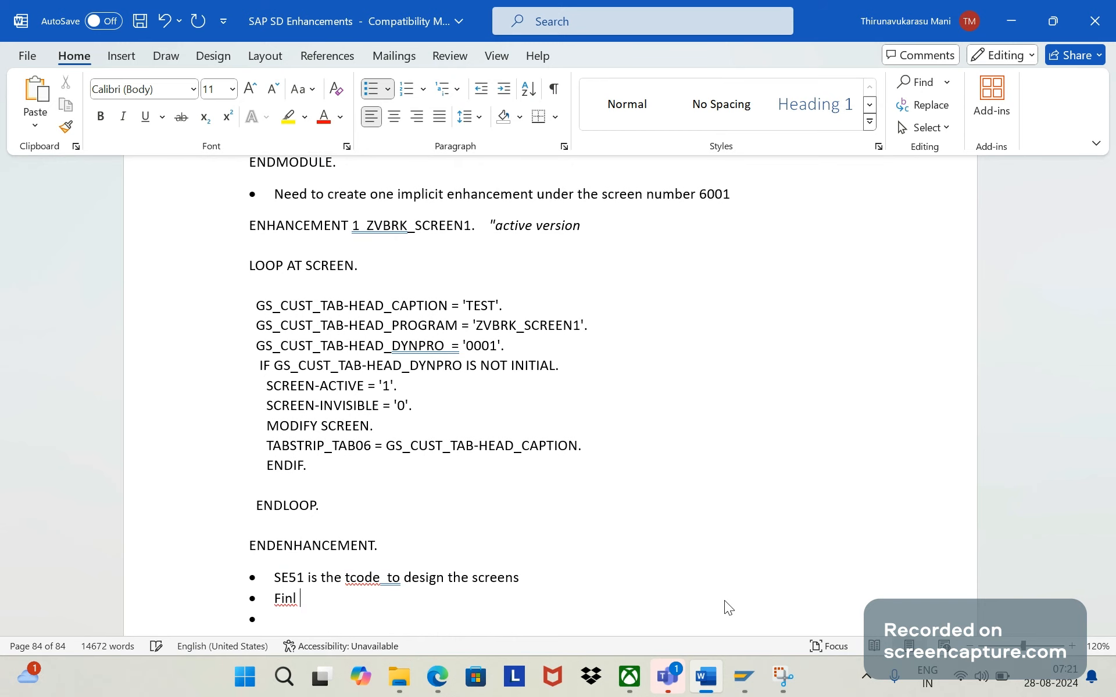
{"action": "key", "text": "BackSpace"}
{"action": "key", "text": "BackSpace"}
{"action": "type", "text": "al logic is to add requ"}
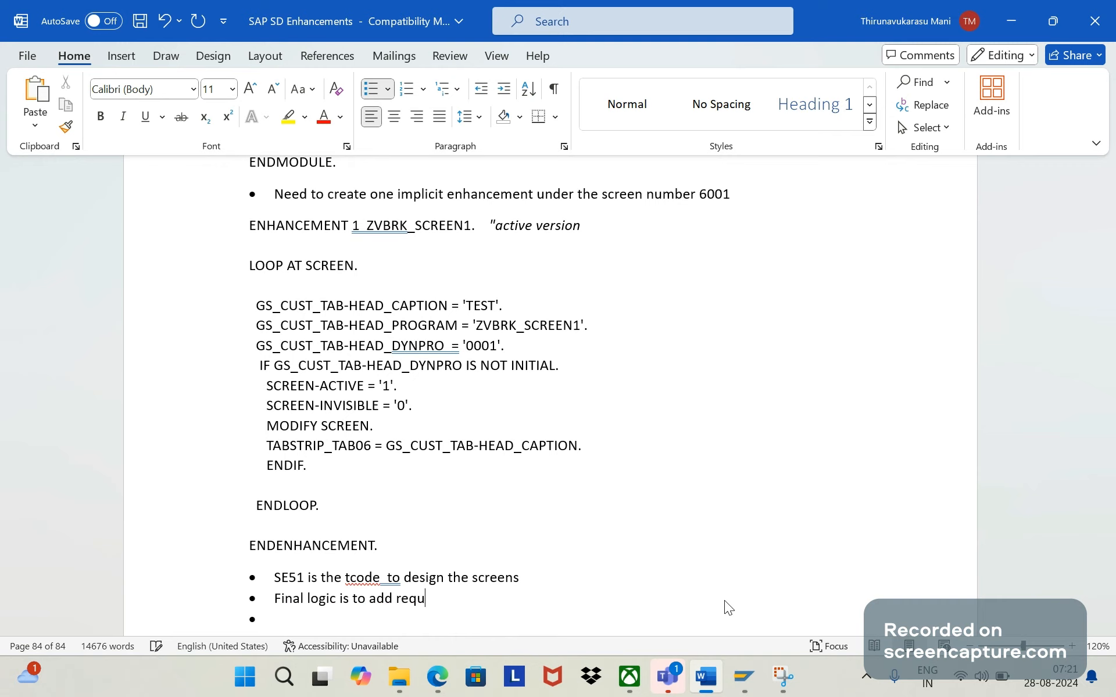
{"action": "type", "text": "ired logic into"}
{"action": "key", "text": "BackSpace"}
{"action": "key", "text": "BackSpace"}
{"action": "key", "text": "BackSpace"}
{"action": "key", "text": "BackSpace"}
{"action": "key", "text": "BackSpace"}
- Switch to the SAP session displaying report ZVBRK_SCREEN1
{"action": "left_click", "coordinate": [742, 677]}
{"action": "left_click", "coordinate": [650, 585]}
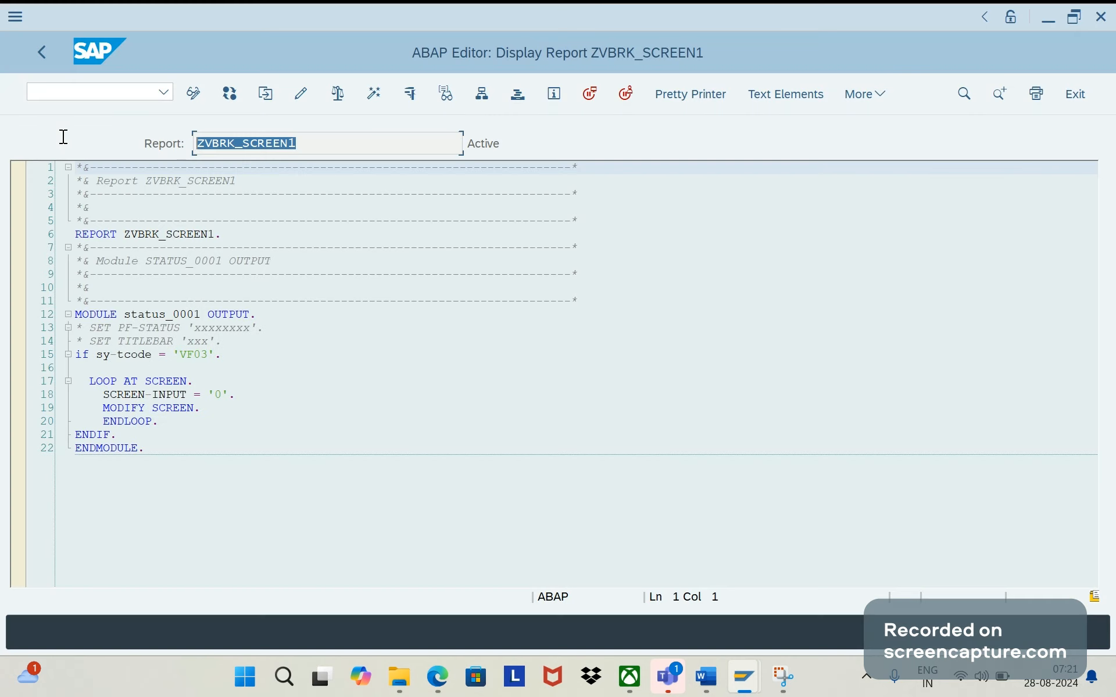
{"action": "left_click", "coordinate": [60, 89]}
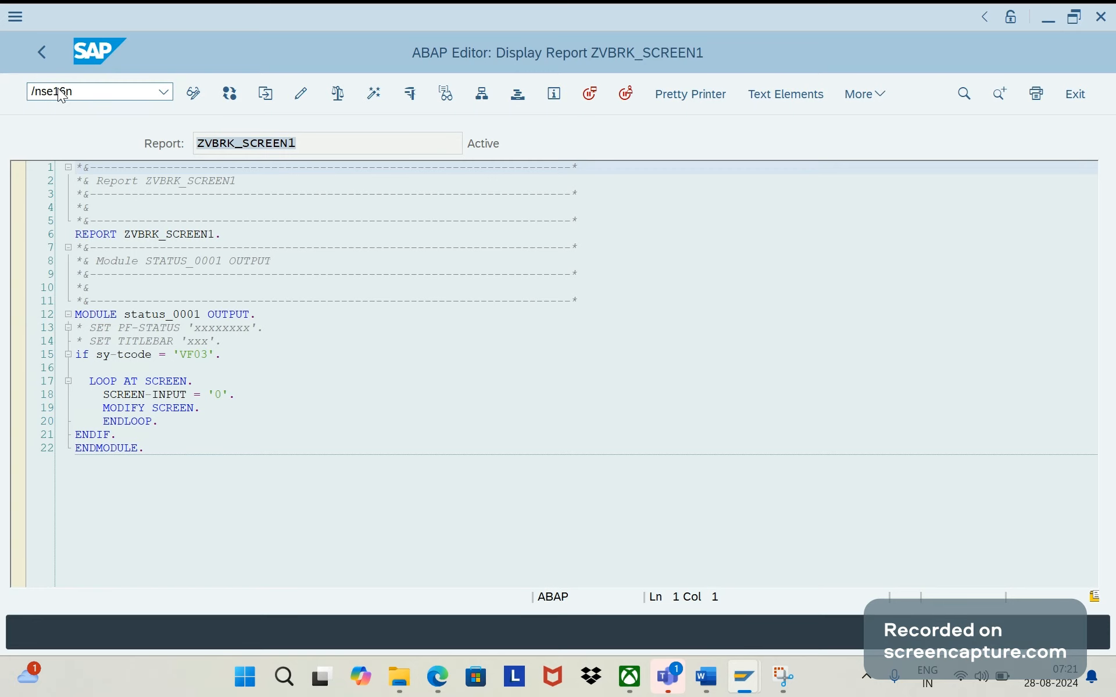
{"action": "key", "text": "Return"}
{"action": "left_click", "coordinate": [59, 89]}
{"action": "type", "text": "/"}
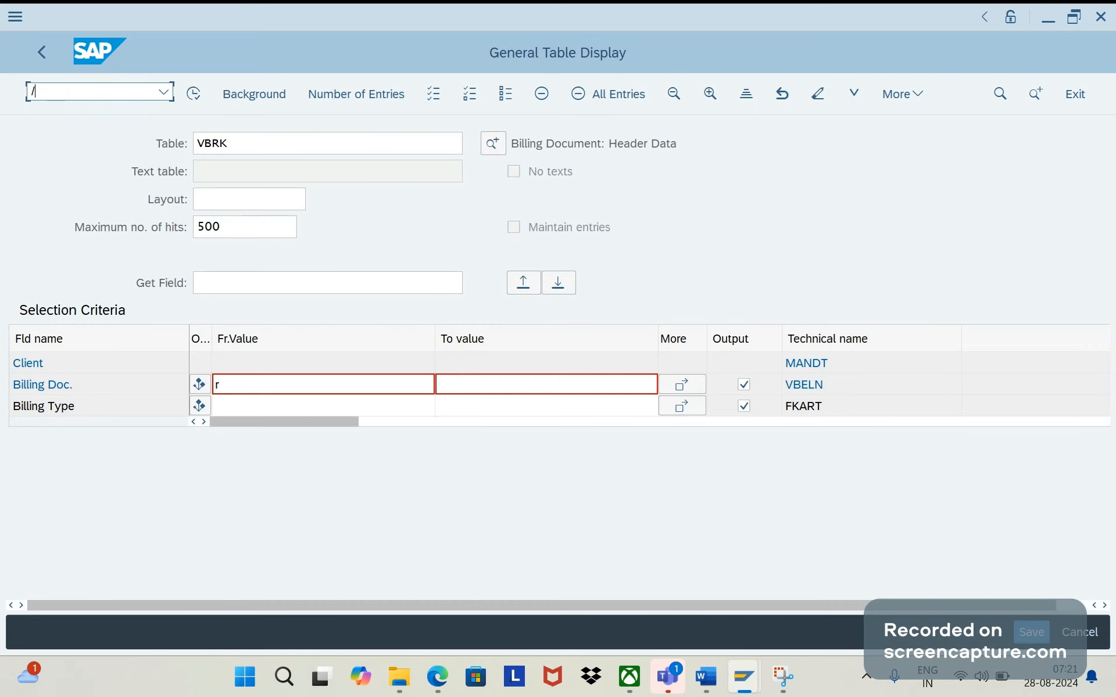
{"action": "type", "text": "nsee8"}
{"action": "key", "text": "Return"}
- Open the ABAP Editor's initial screen and display the source code of include RV60AFZZ
{"action": "type", "text": "se38"}
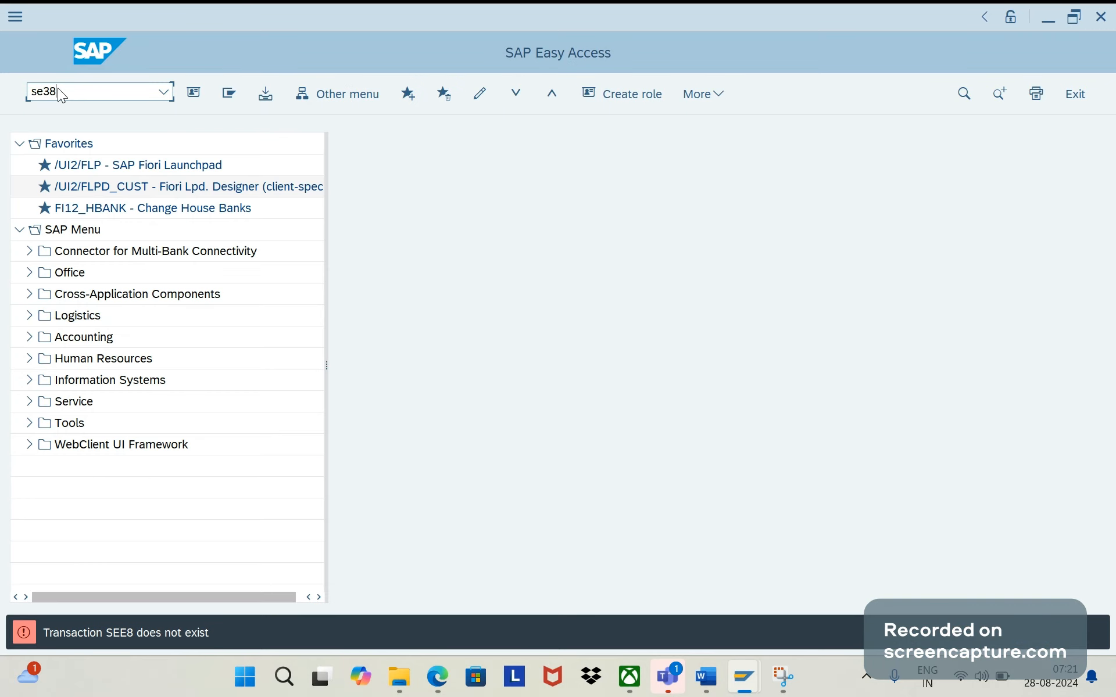
{"action": "key", "text": "Return"}
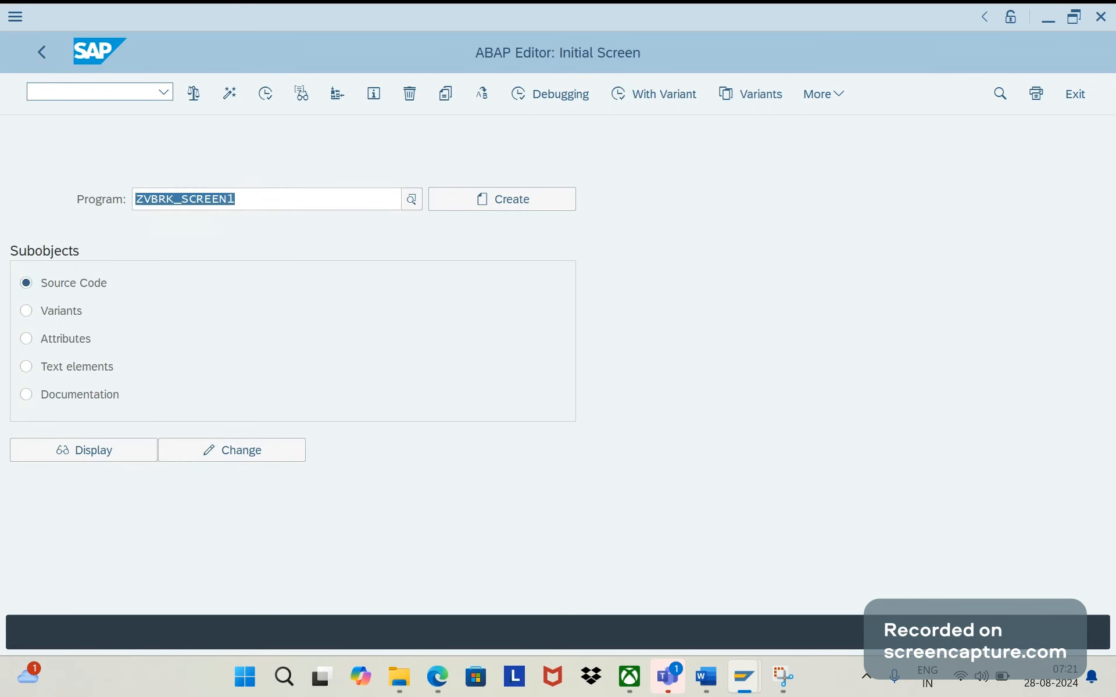
{"action": "type", "text": "rv"}
{"action": "type", "text": "60afzz"}
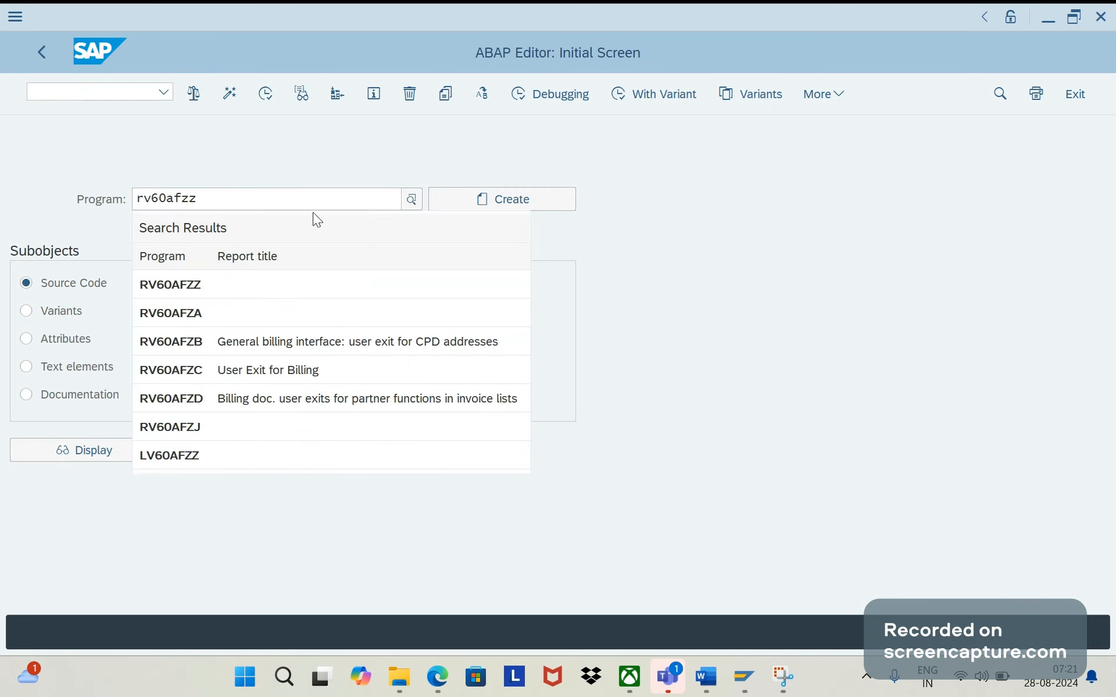
{"action": "left_click", "coordinate": [607, 278]}
{"action": "left_click", "coordinate": [120, 452]}
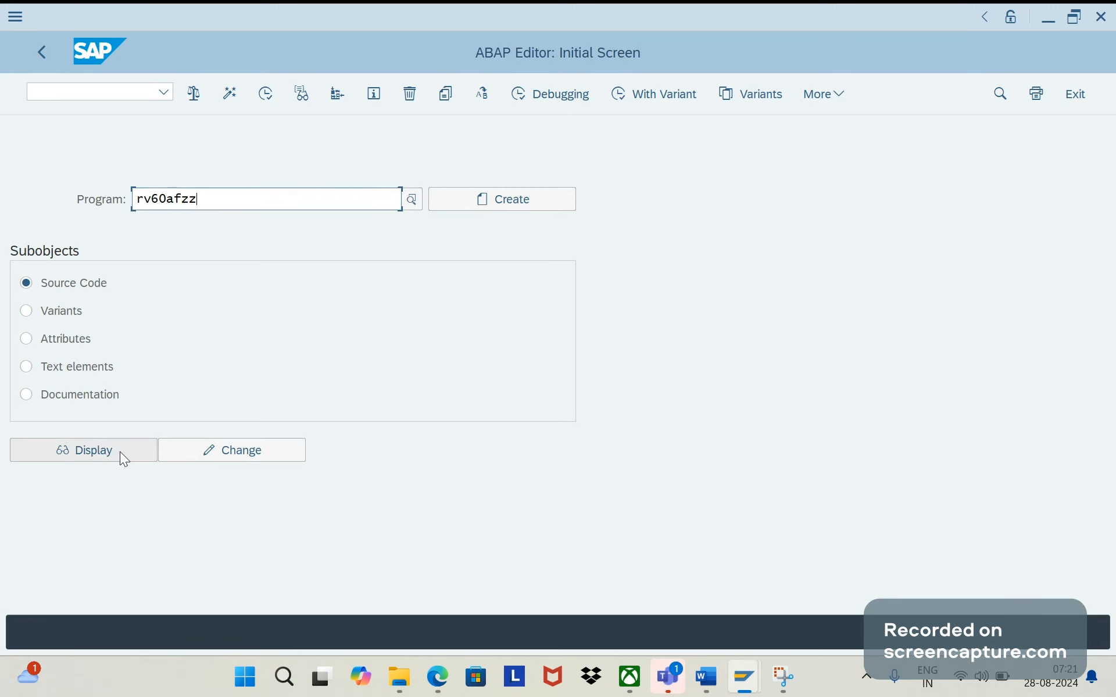
{"action": "left_click", "coordinate": [120, 451]}
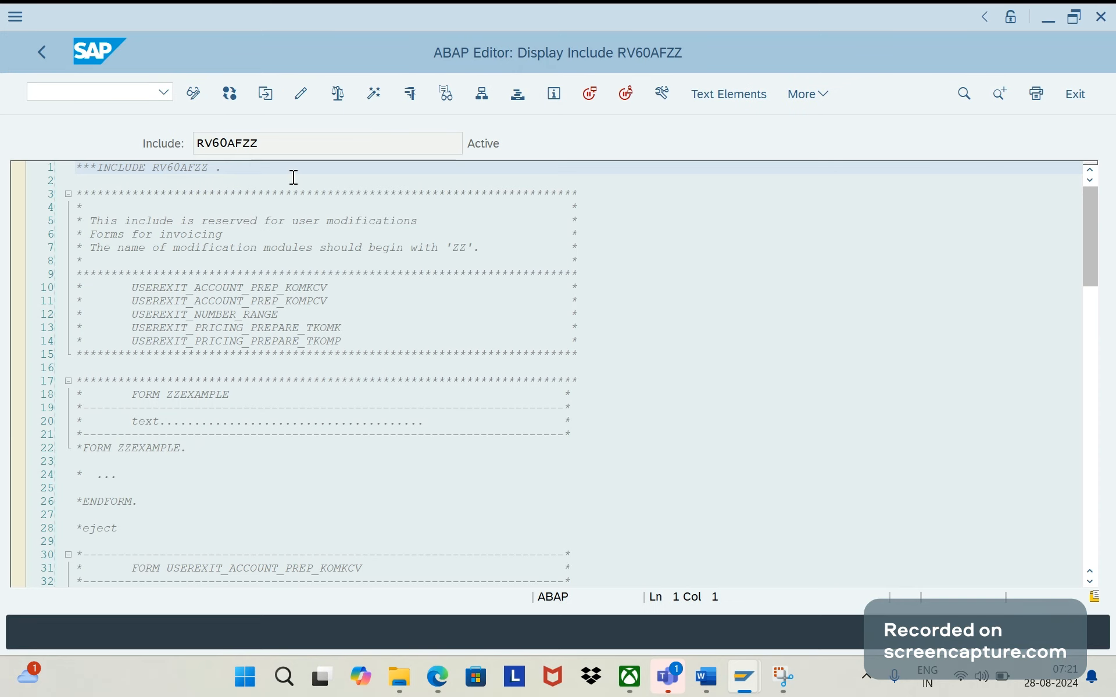
- Return to the ABAP Editor's initial screen and display the source code of include RV60AFZB
{"action": "key", "text": "F3"}
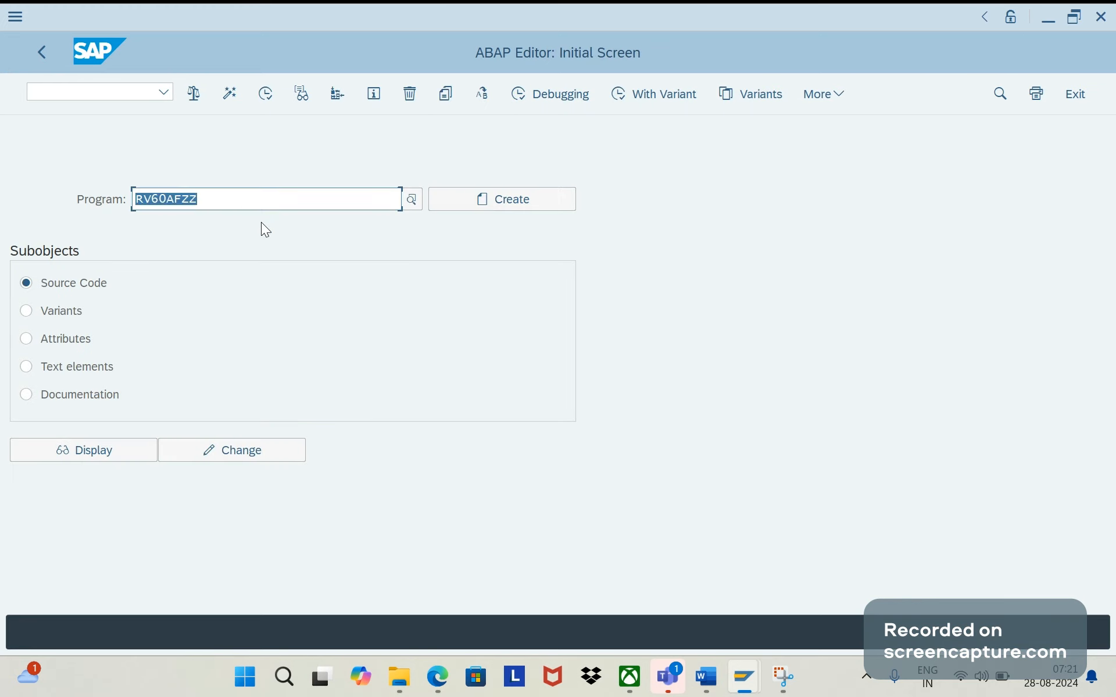
{"action": "left_click", "coordinate": [247, 207]}
{"action": "key", "text": "BackSpace"}
{"action": "type", "text": "b"}
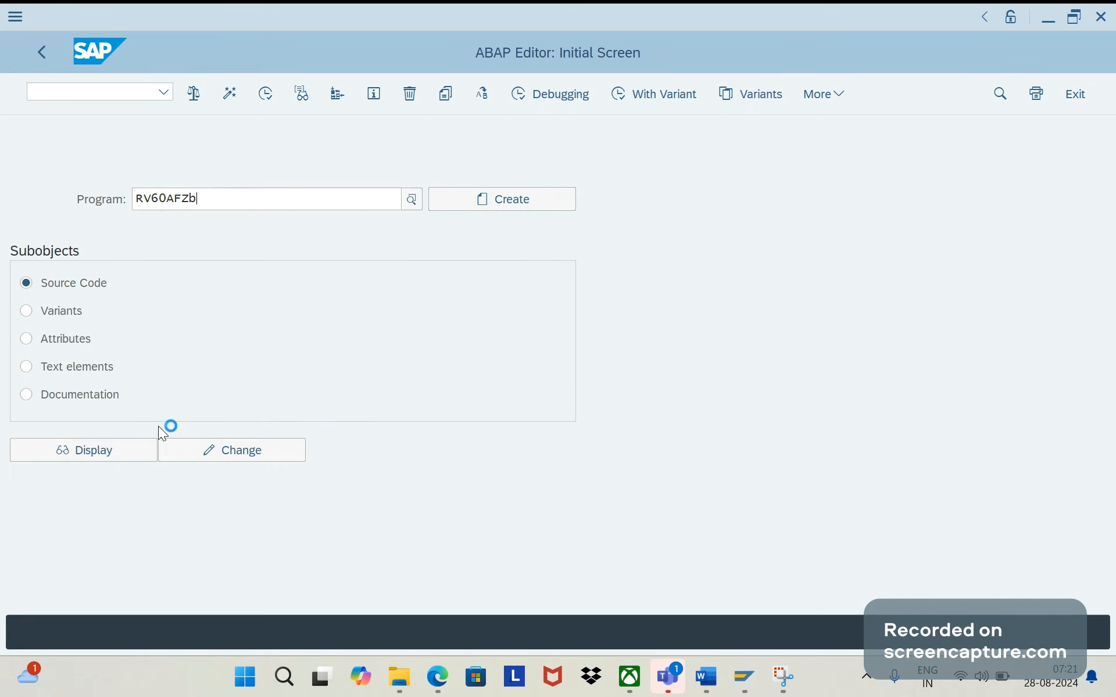
{"action": "left_click", "coordinate": [135, 459]}
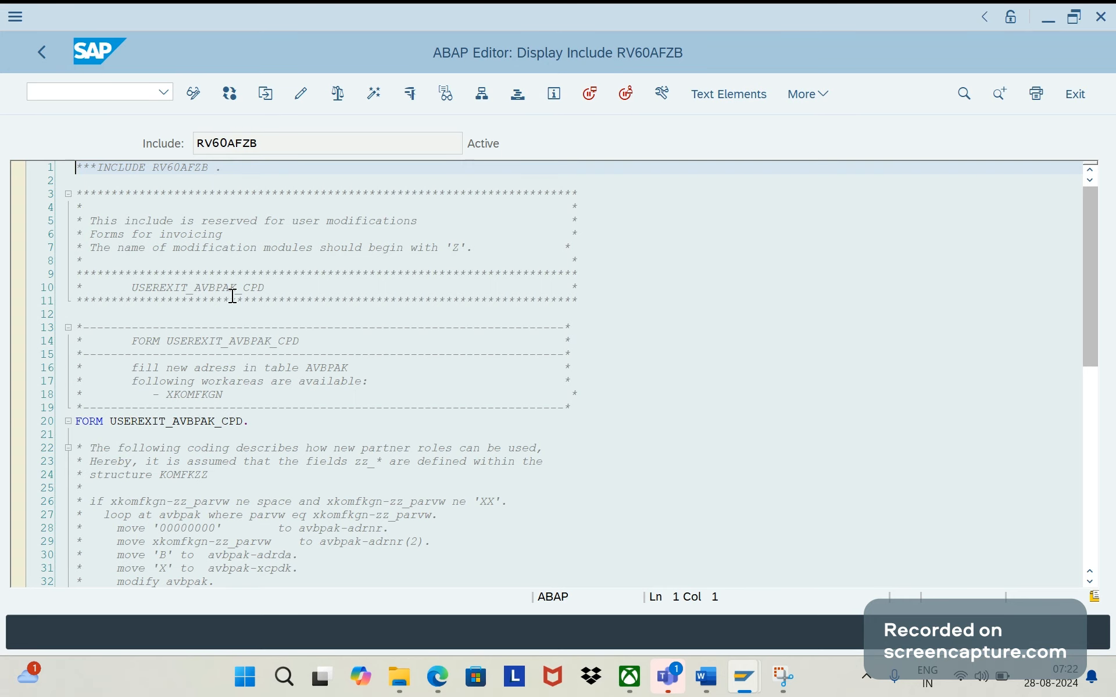
{"action": "mouse_move", "coordinate": [440, 675]}
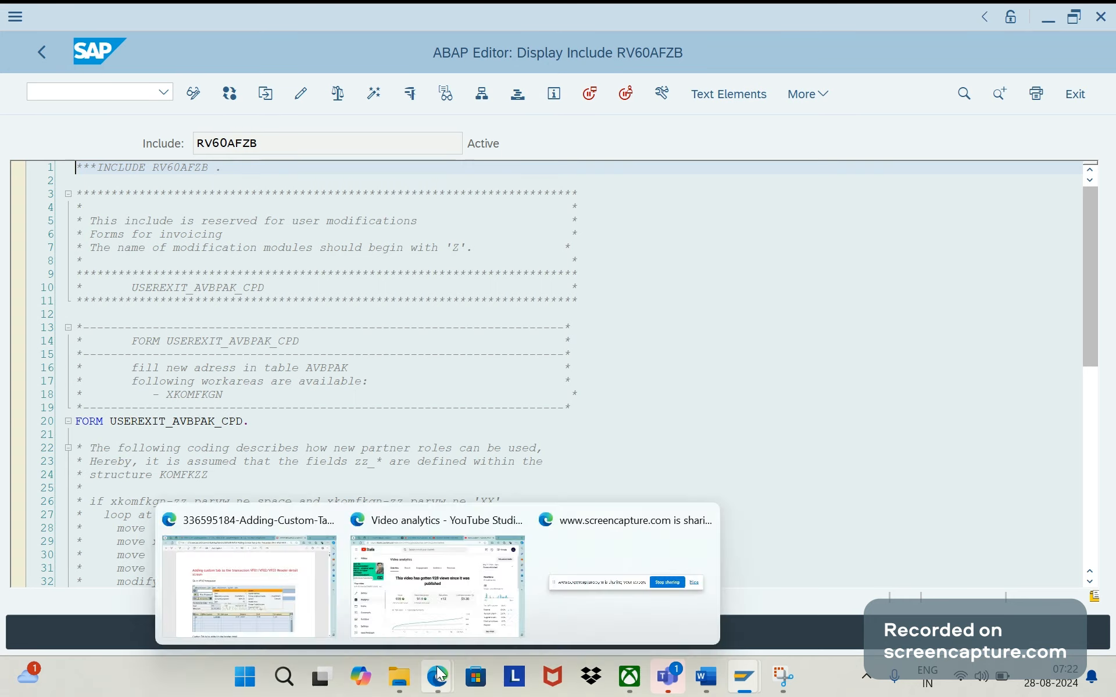
- Switch to Edge, search the web for userexit_fill_vbrk_vbrp in a new tab, and copy the user-exit name
{"action": "left_click", "coordinate": [487, 521]}
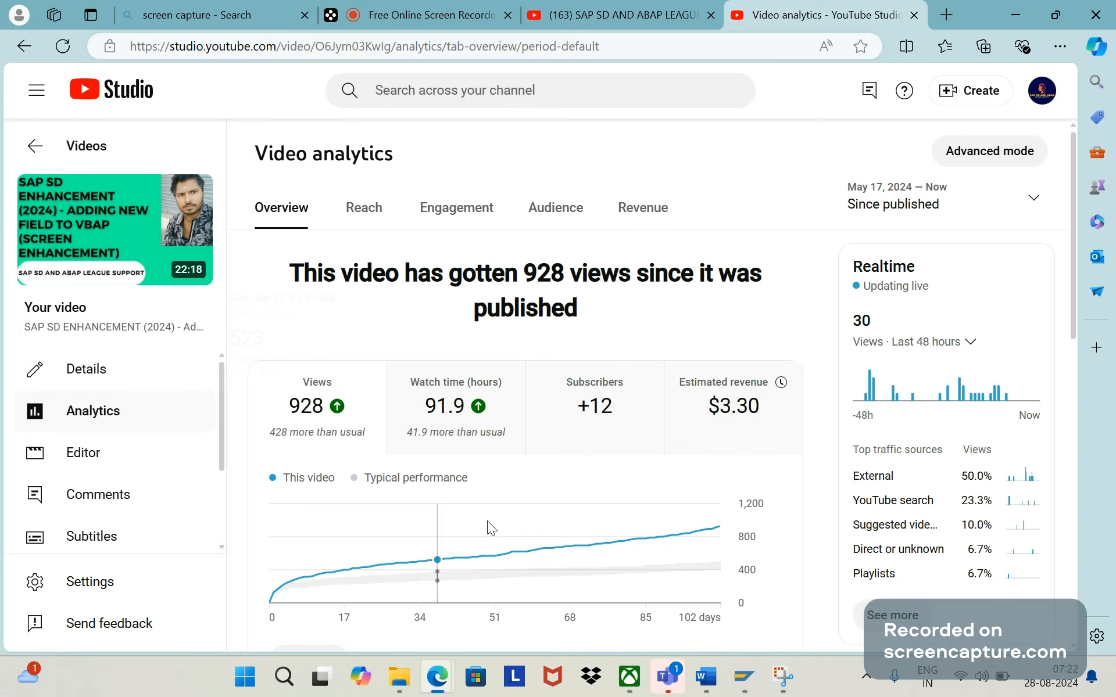
{"action": "left_click", "coordinate": [946, 14]}
{"action": "left_click", "coordinate": [524, 45]}
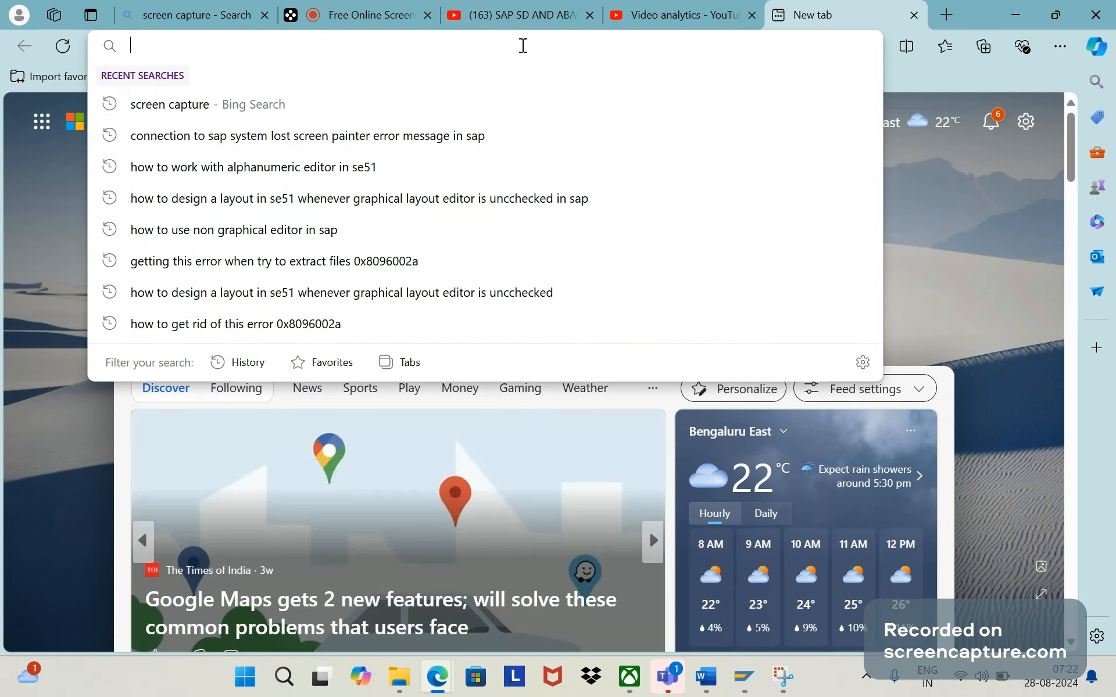
{"action": "type", "text": "userexi"}
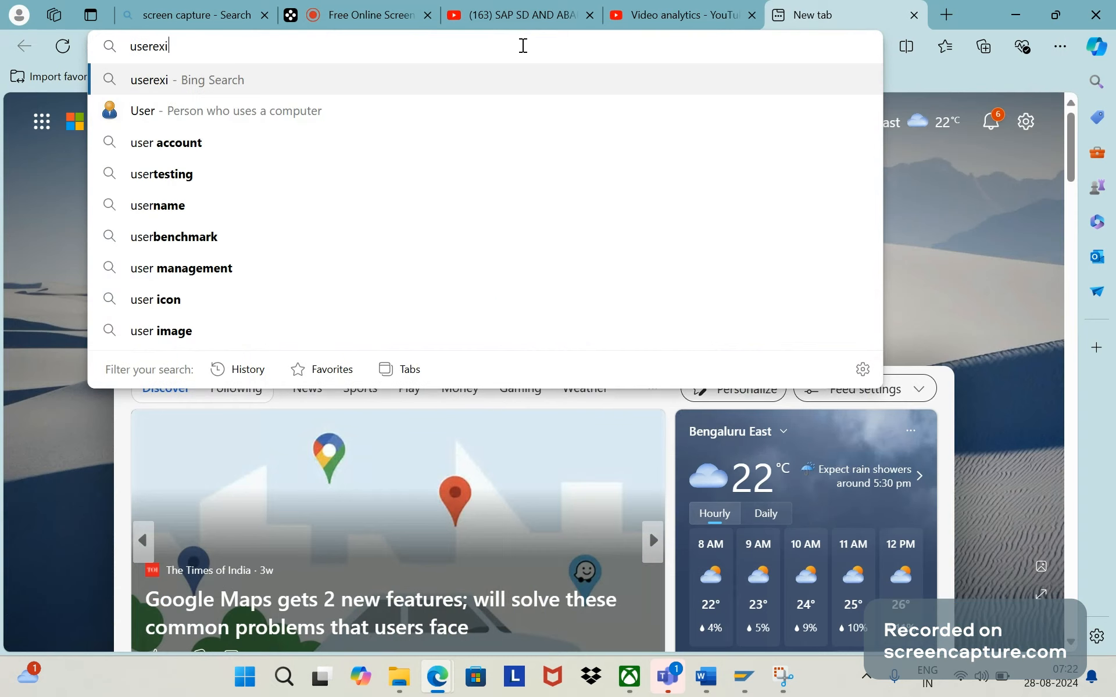
{"action": "type", "text": "t_"}
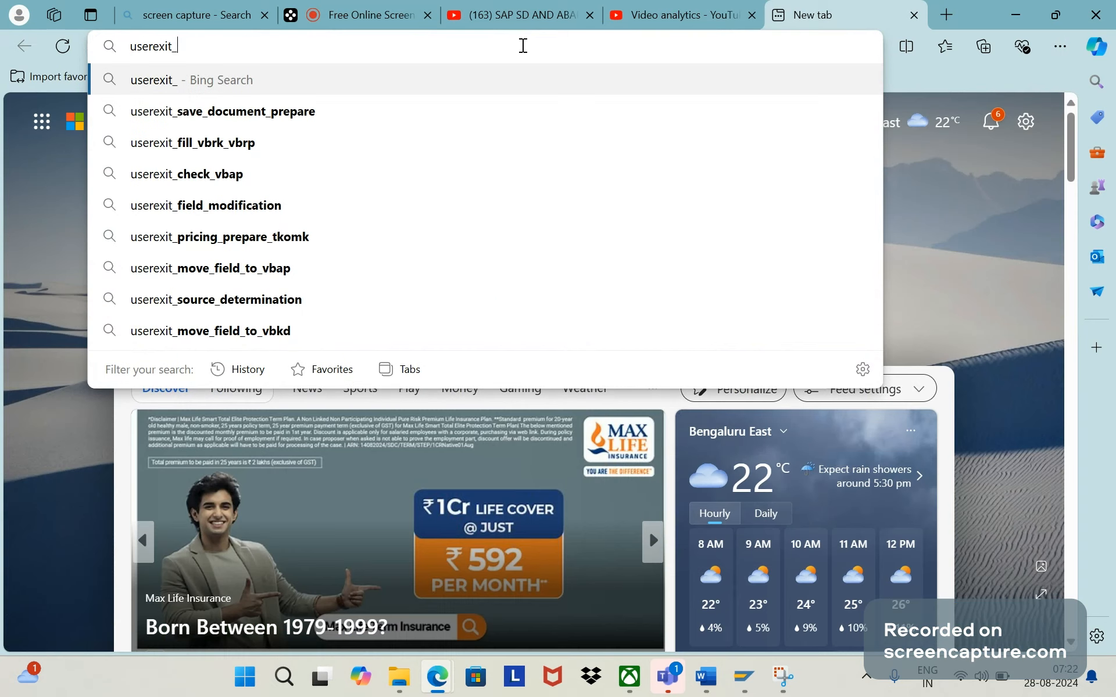
{"action": "left_click", "coordinate": [281, 144]}
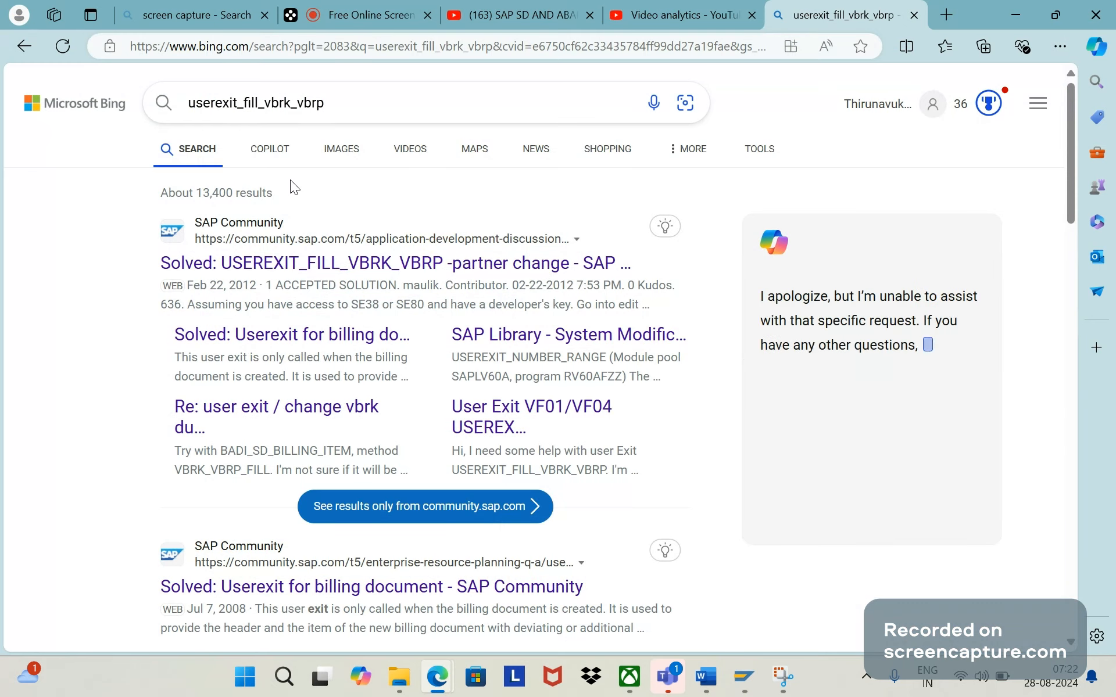
{"action": "left_click_drag", "start_coordinate": [336, 110], "coordinate": [161, 107]}
{"action": "key", "text": "ctrl+c"}
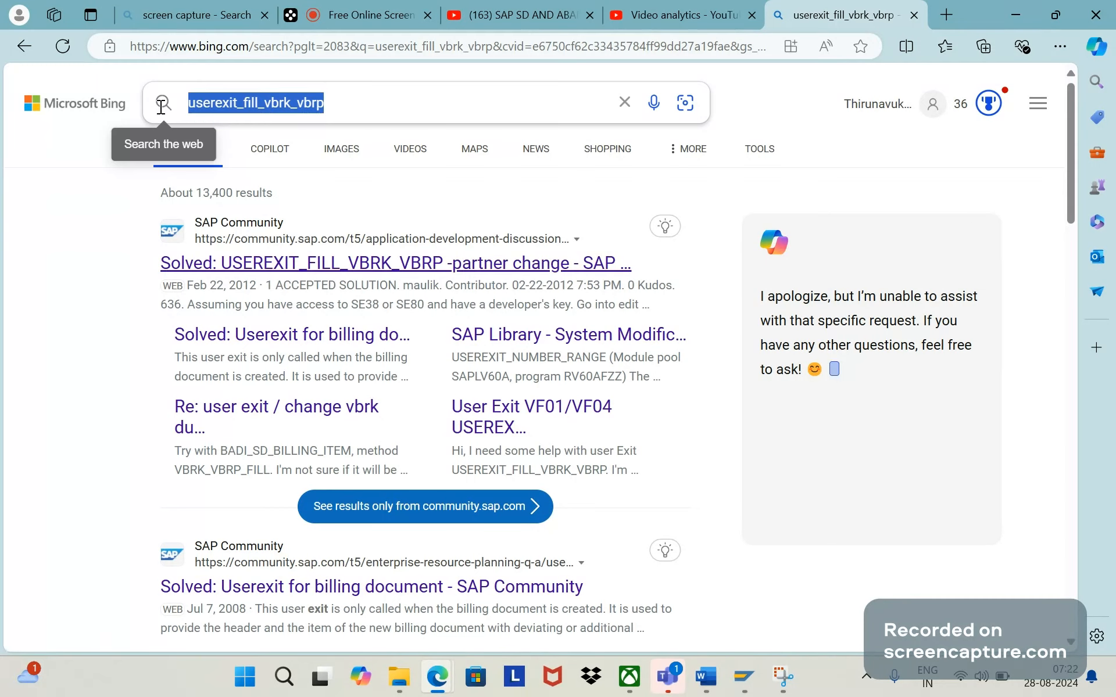
{"action": "left_click", "coordinate": [337, 109]}
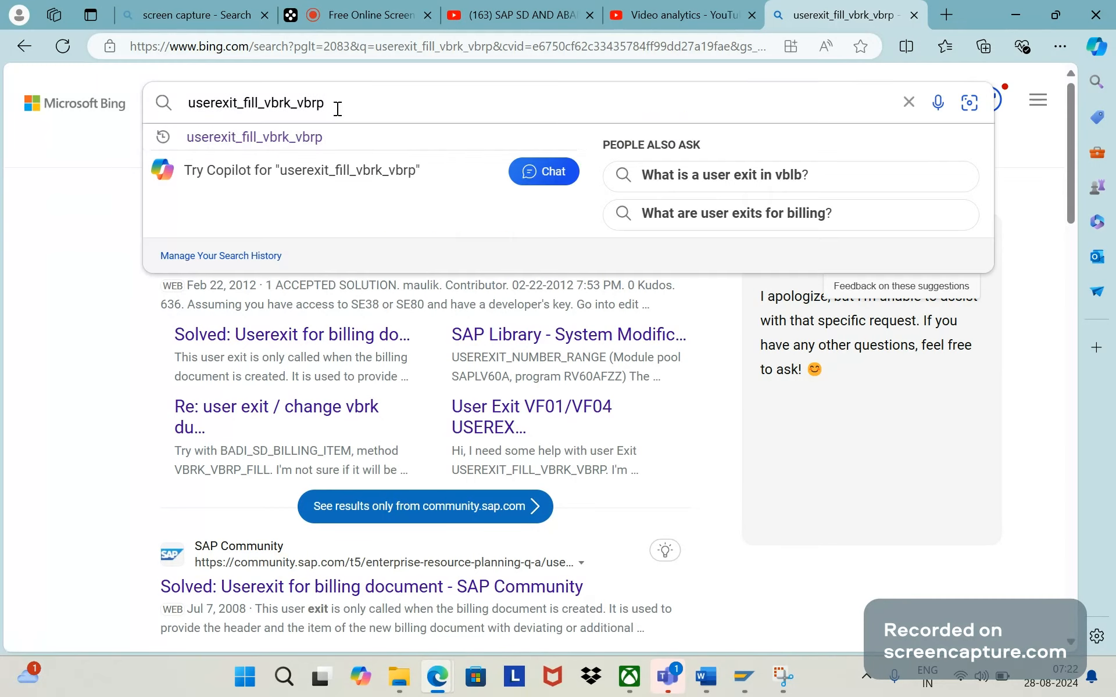
- Switch to the Word document and extend the final bullet with "should be added in user exit userexit_fill_vbrk_vbrp", ending the bulleted list
{"action": "left_click", "coordinate": [707, 691]}
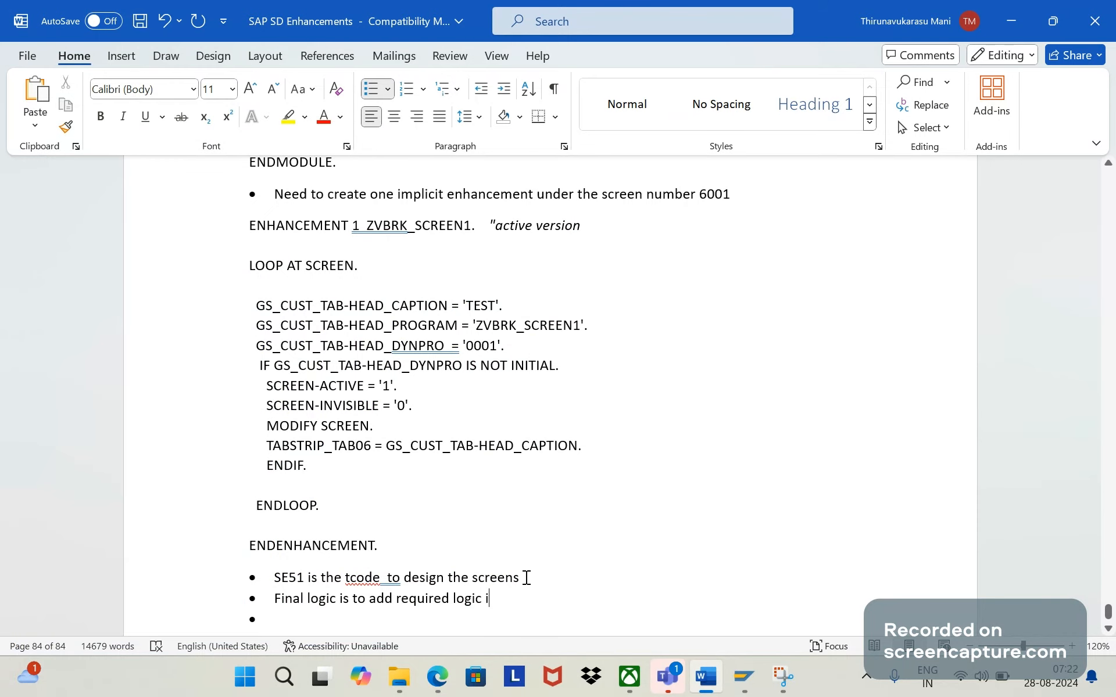
{"action": "key", "text": "BackSpace"}
{"action": "type", "text": "should b"}
{"action": "type", "text": "e added inn"}
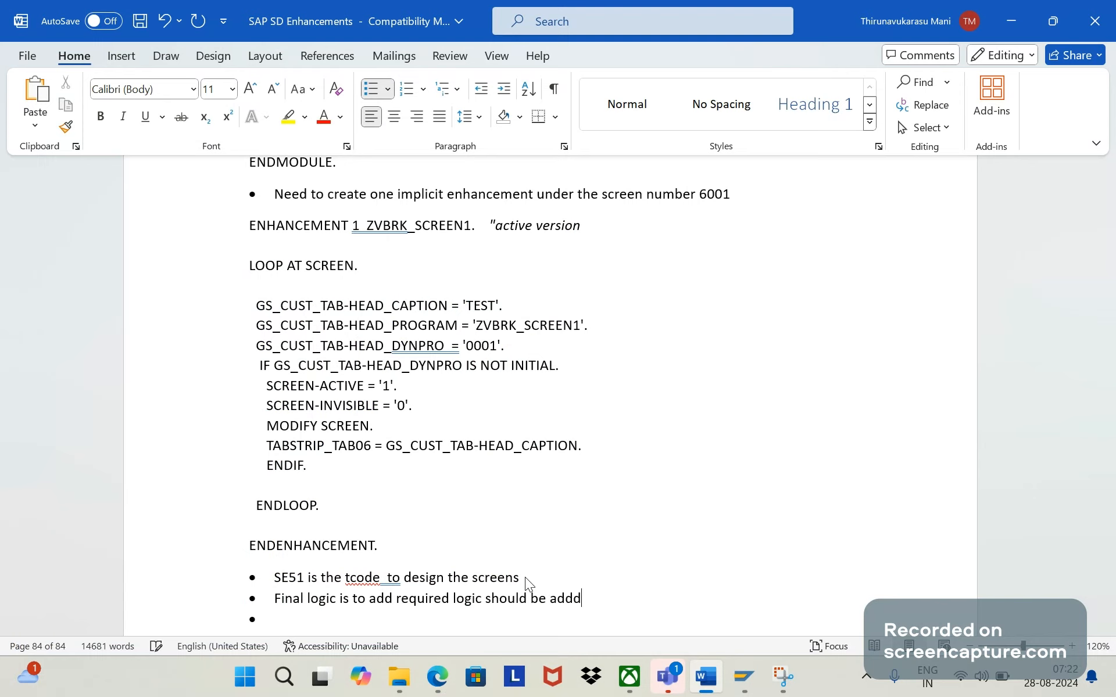
{"action": "key", "text": "BackSpace"}
{"action": "type", "text": "user exit"}
{"action": "key", "text": "ctrl+v"}
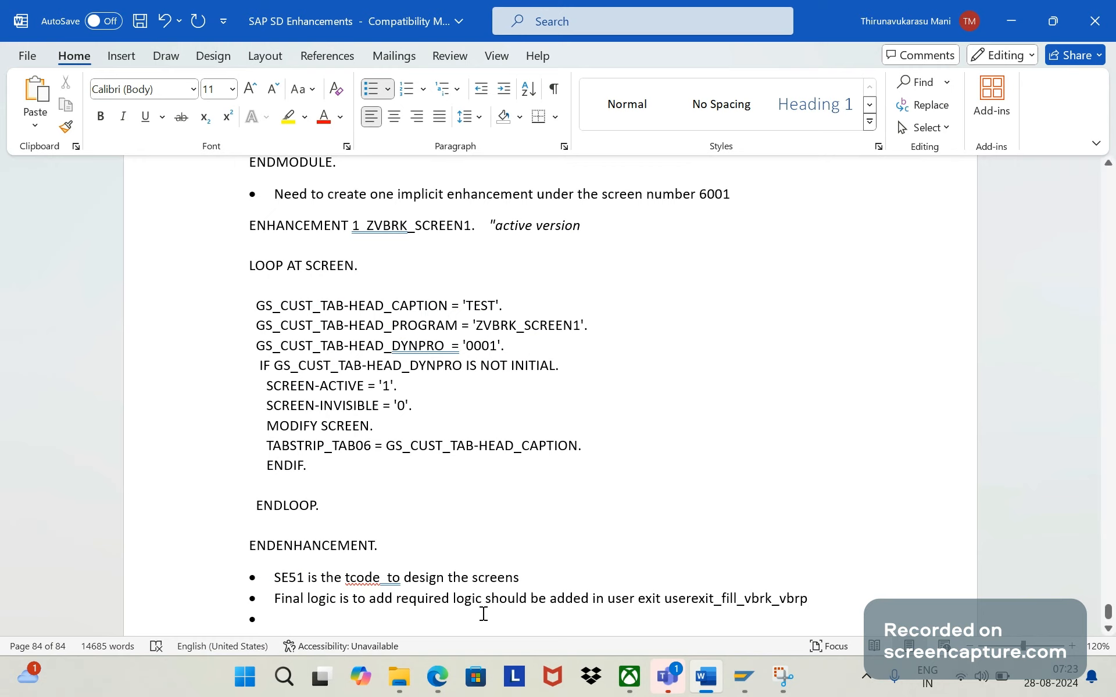
{"action": "key", "text": "Return"}
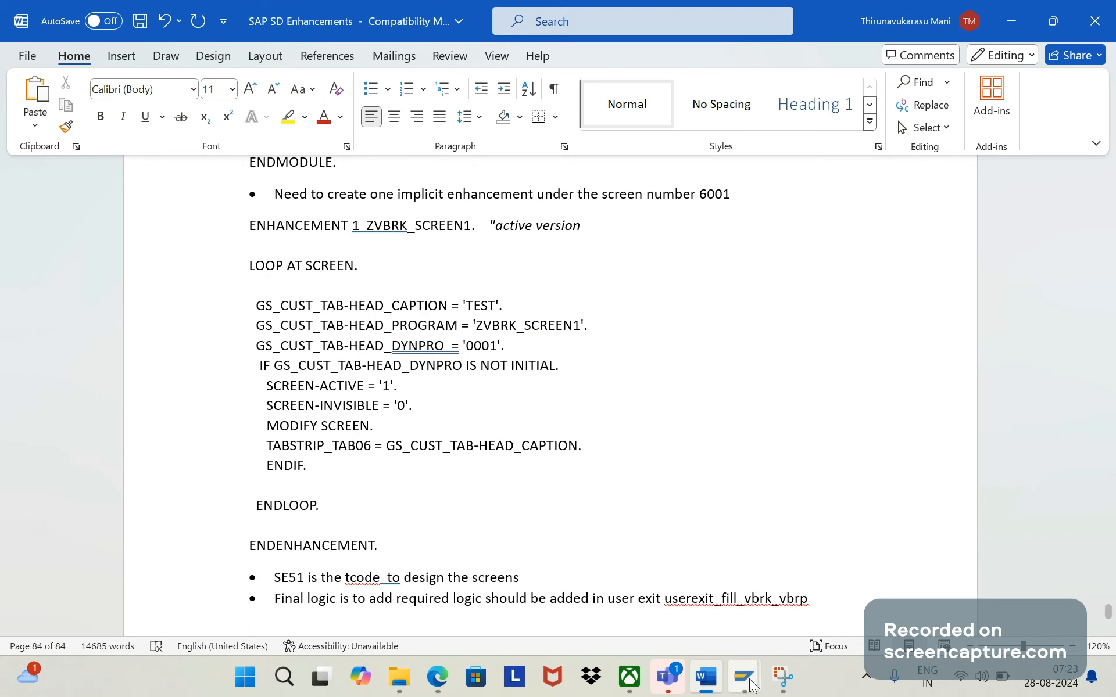
- Switch to the SAP session showing report ZVBRK_SCREEN1 and open General Table Display for table VBRK
{"action": "mouse_move", "coordinate": [746, 680]}
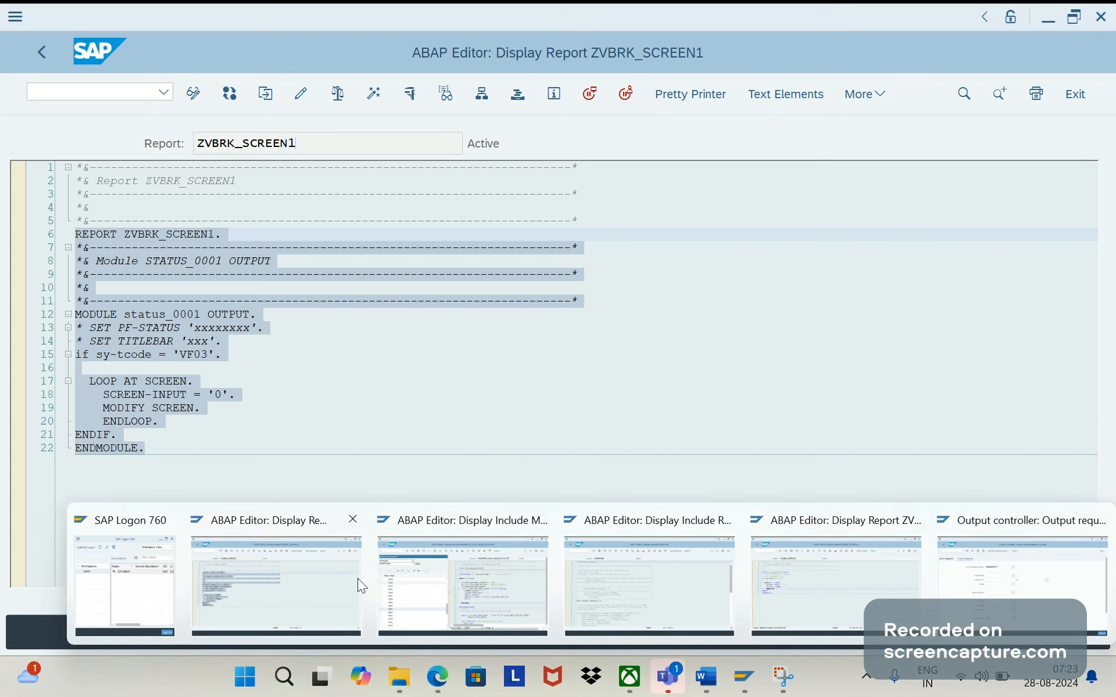
{"action": "left_click", "coordinate": [357, 578]}
{"action": "left_click", "coordinate": [107, 93]}
{"action": "type", "text": "/nse16"}
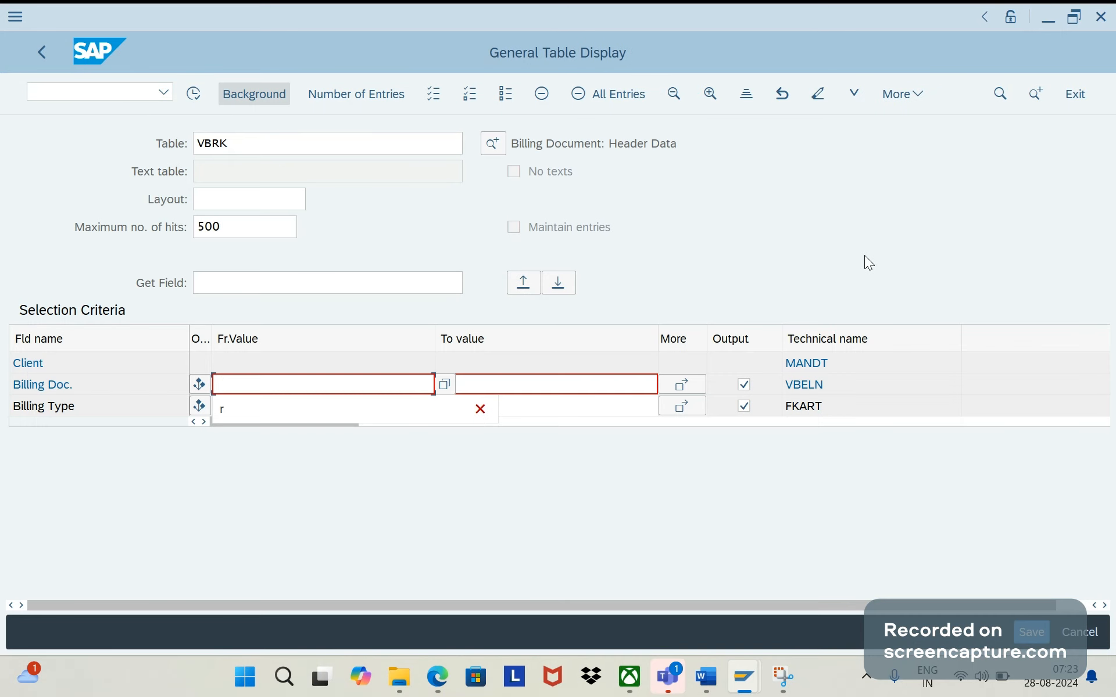
- Search the VBRK selection fields for "zz" and examine the custom payment term field's description and technical name
{"action": "left_click", "coordinate": [864, 255]}
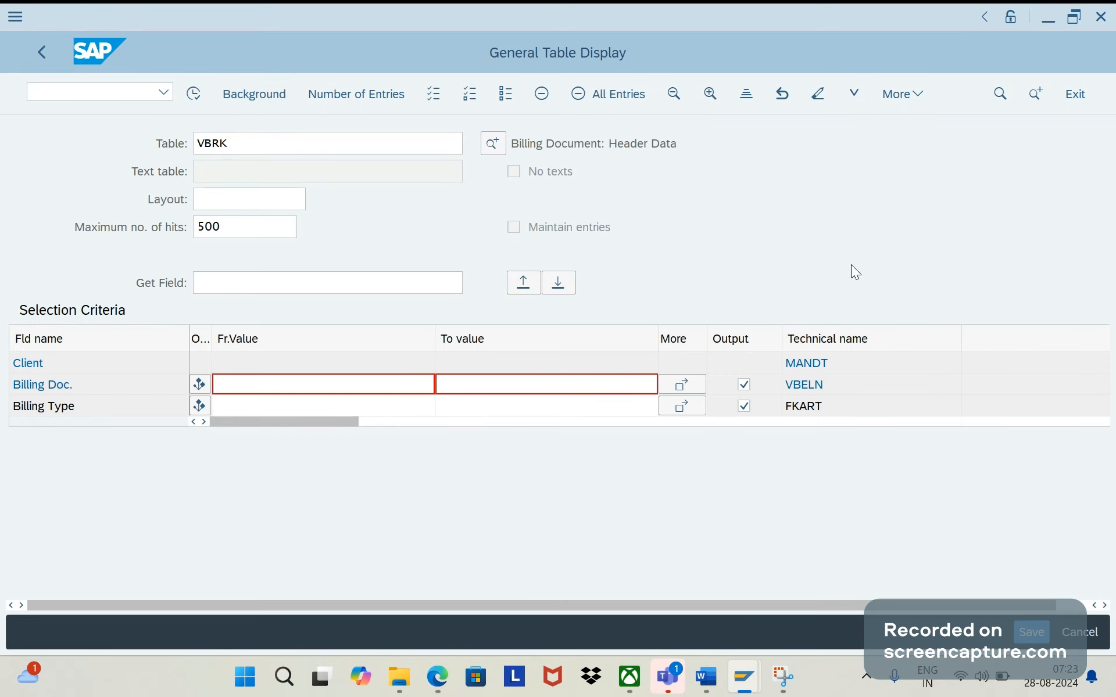
{"action": "key", "text": "ctrl+f"}
{"action": "type", "text": "zz"}
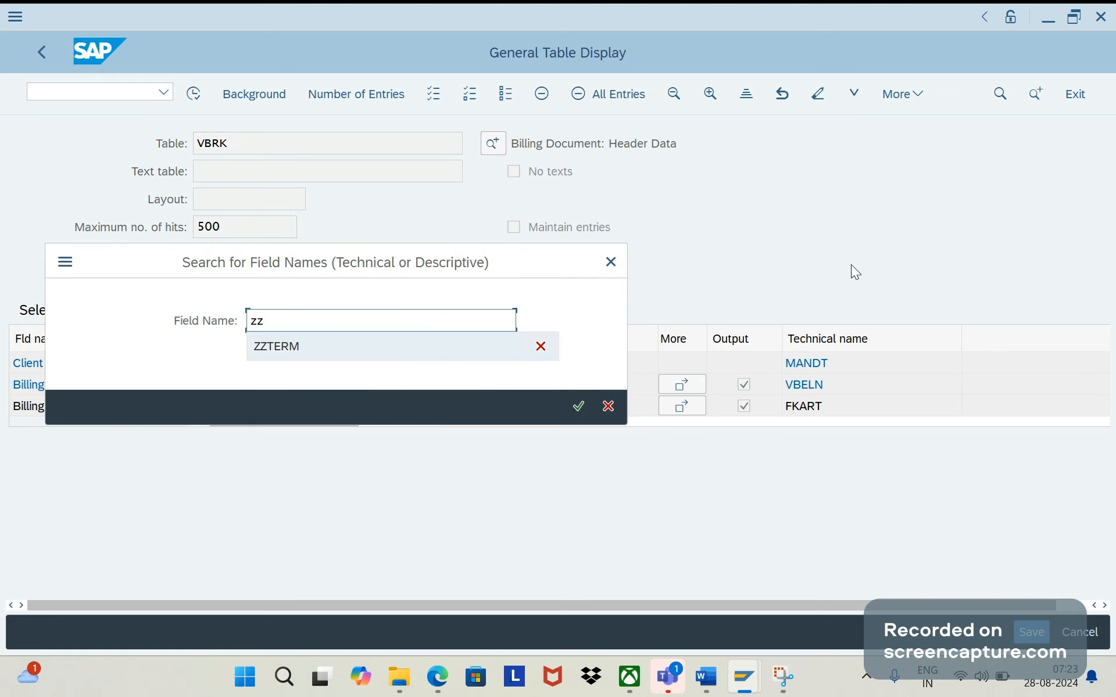
{"action": "key", "text": "Return"}
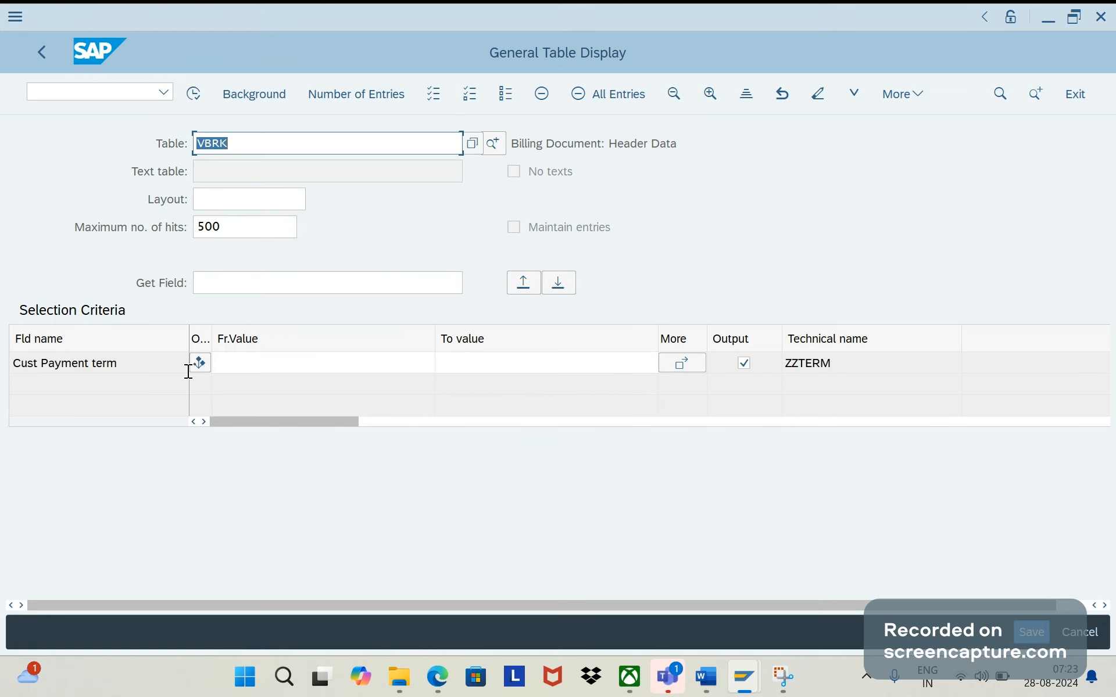
{"action": "left_click", "coordinate": [134, 363]}
{"action": "left_click_drag", "start_coordinate": [135, 364], "coordinate": [4, 375]}
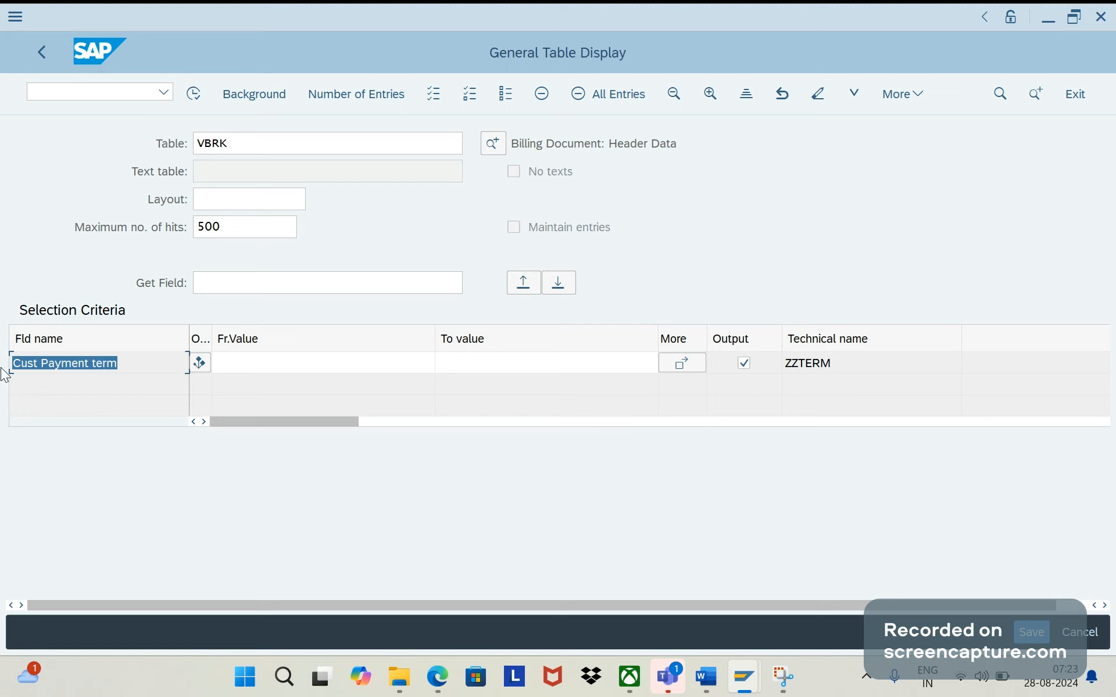
{"action": "left_click", "coordinate": [237, 150]}
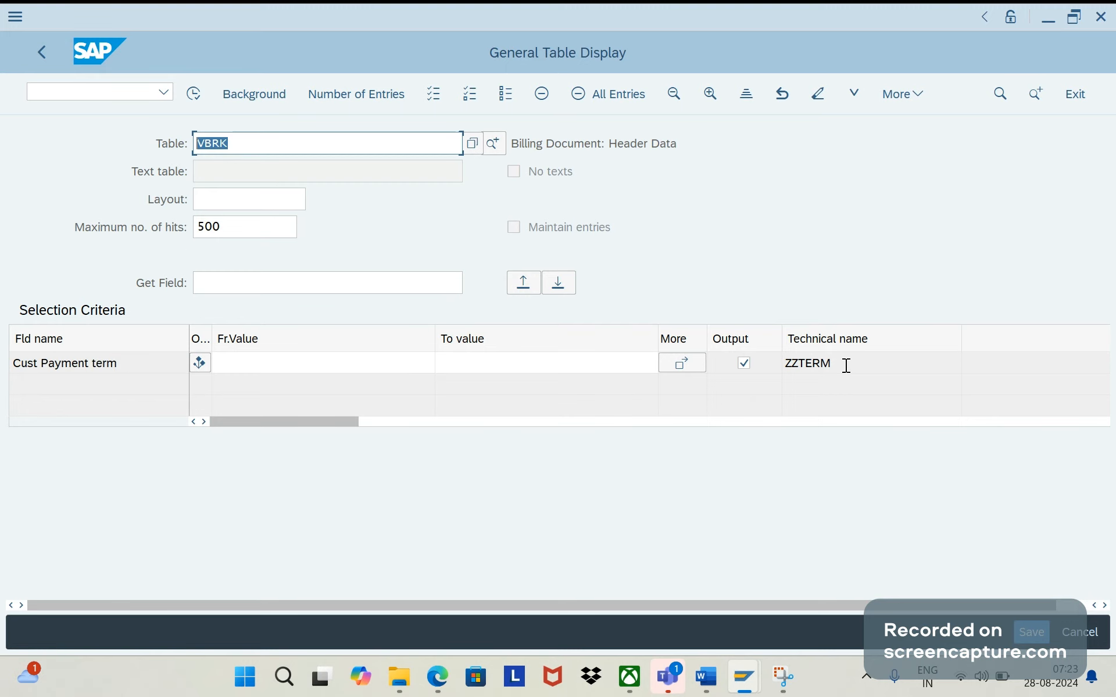
- Switch to the Word document and review the Enhancement 34 solution notes from the final bullet back to the heading
{"action": "left_click", "coordinate": [760, 687]}
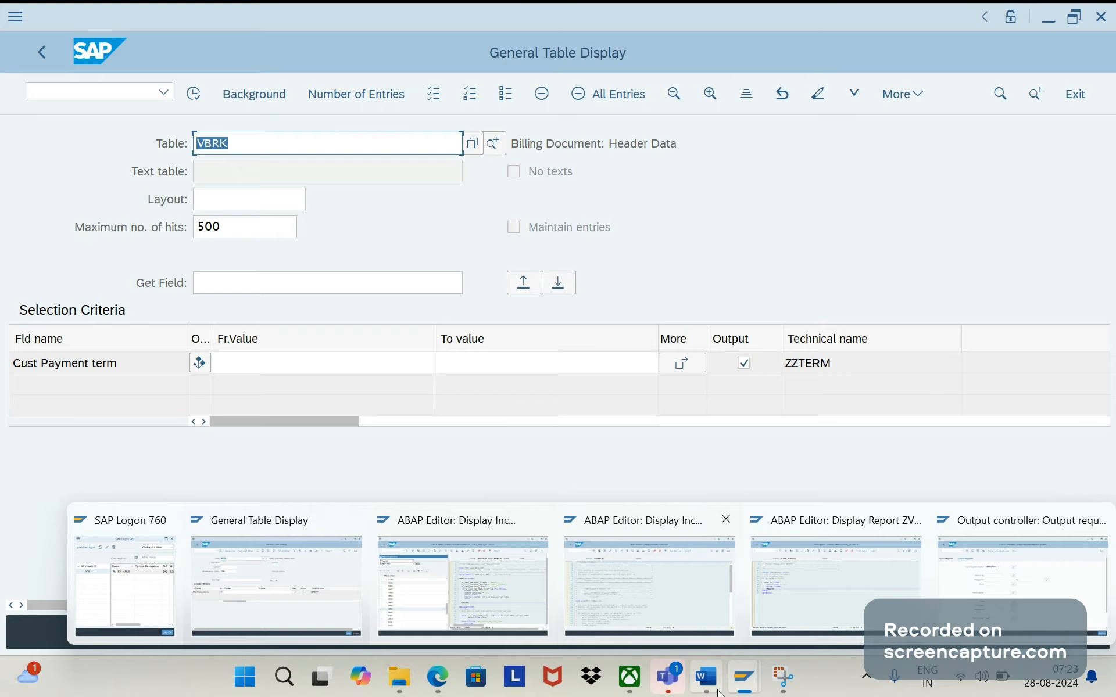
{"action": "left_click", "coordinate": [705, 677]}
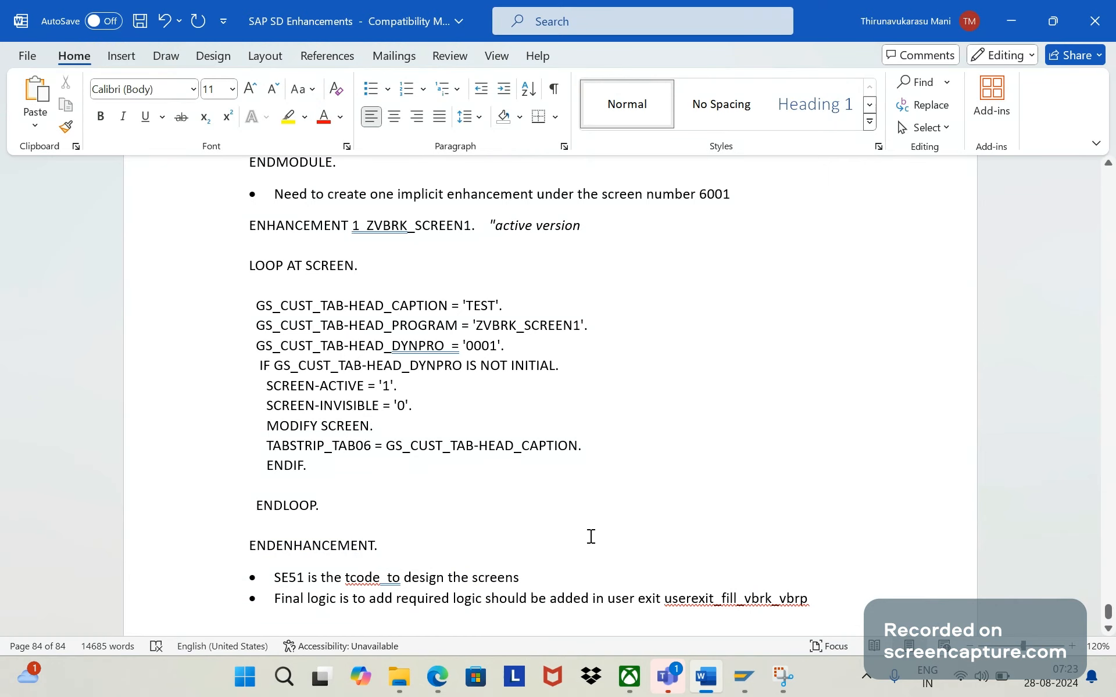
{"action": "scroll", "coordinate": [591, 537], "scroll_direction": "up", "scroll_amount": 1}
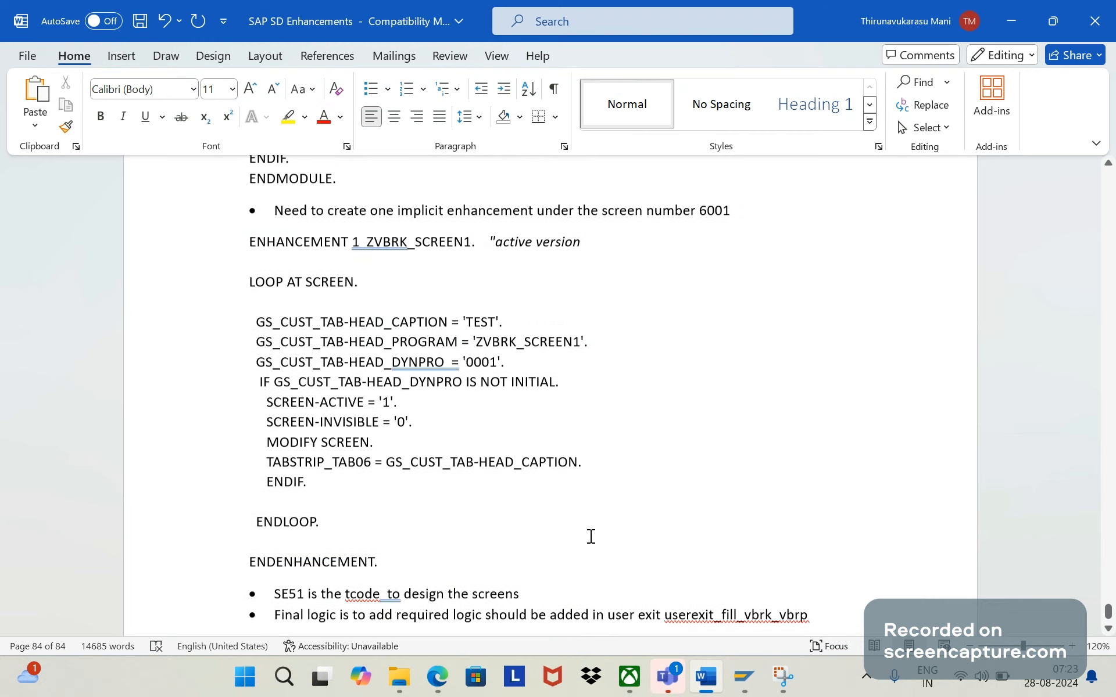
{"action": "scroll", "coordinate": [590, 536], "scroll_direction": "up", "scroll_amount": 5}
{"action": "scroll", "coordinate": [590, 536], "scroll_direction": "up", "scroll_amount": 3}
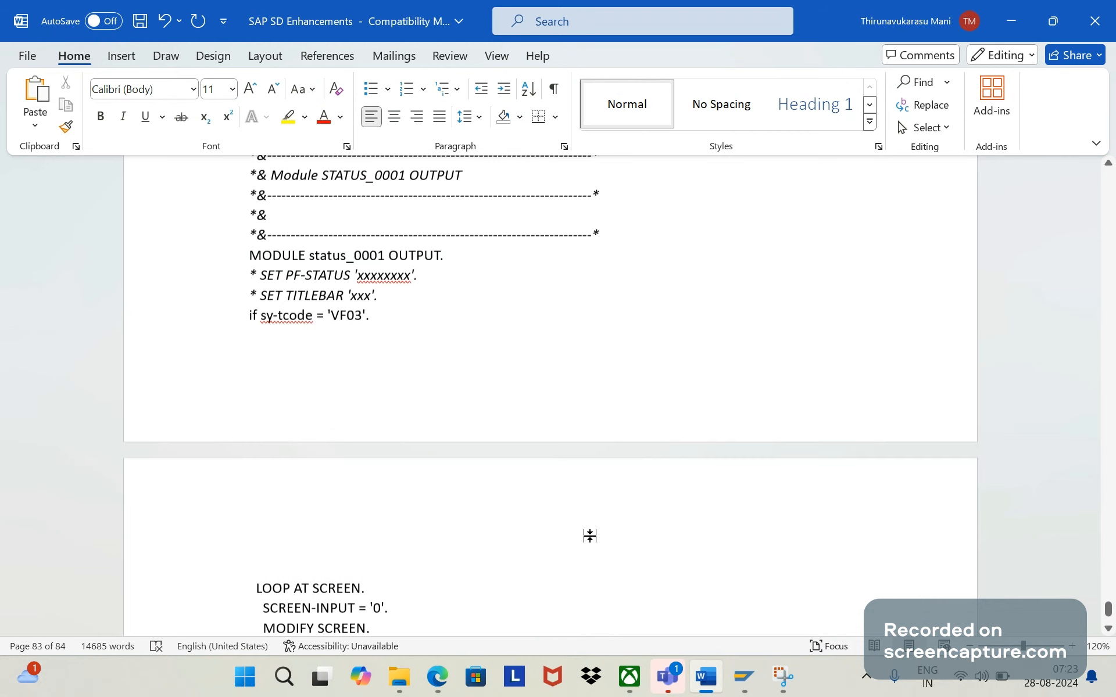
{"action": "scroll", "coordinate": [590, 536], "scroll_direction": "up", "scroll_amount": 3}
{"action": "scroll", "coordinate": [591, 536], "scroll_direction": "up", "scroll_amount": 3}
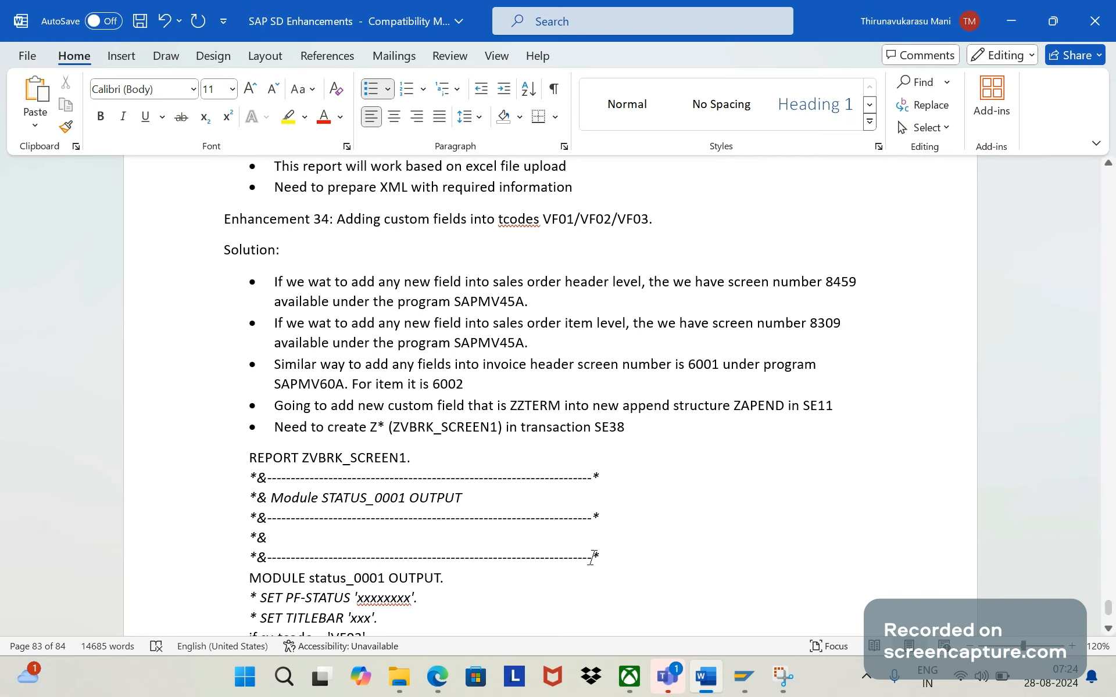
{"action": "left_click", "coordinate": [584, 583]}
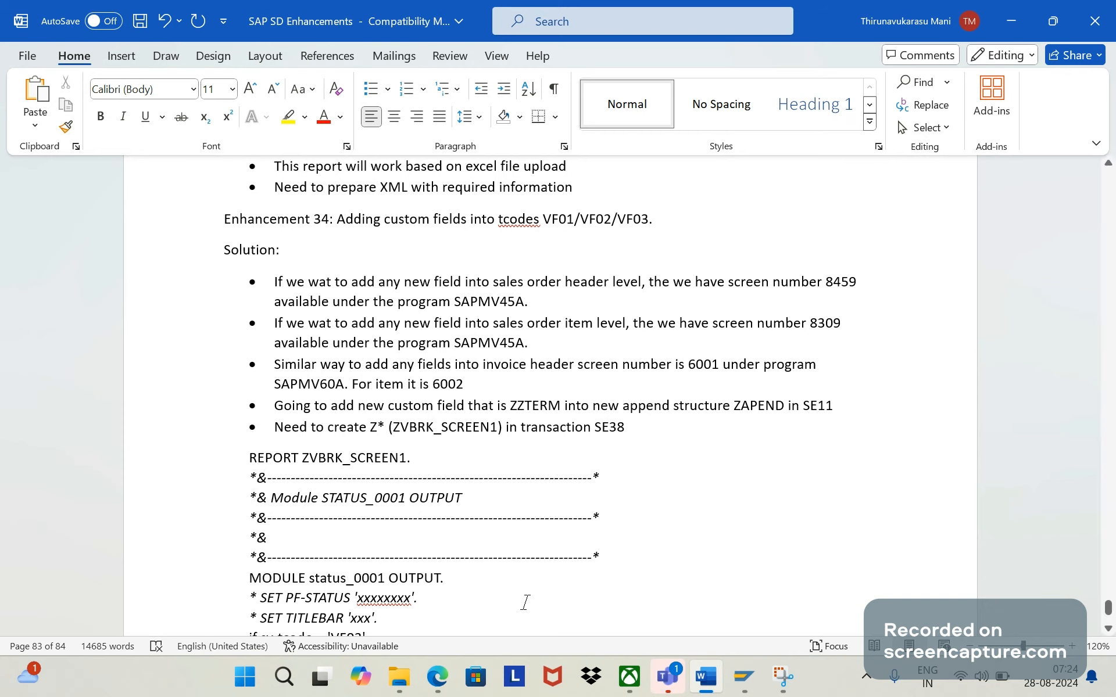
- Switch to the Edge window with the userexit_fill_vbrk_vbrp search results
{"action": "mouse_move", "coordinate": [442, 680]}
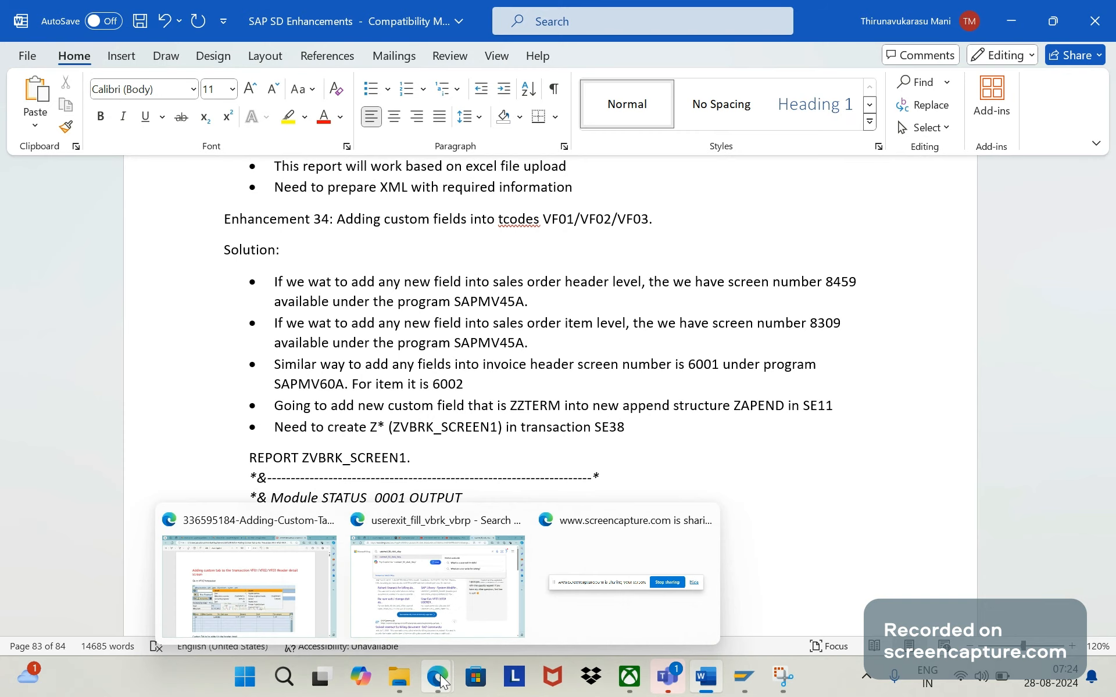
{"action": "left_click", "coordinate": [480, 558]}
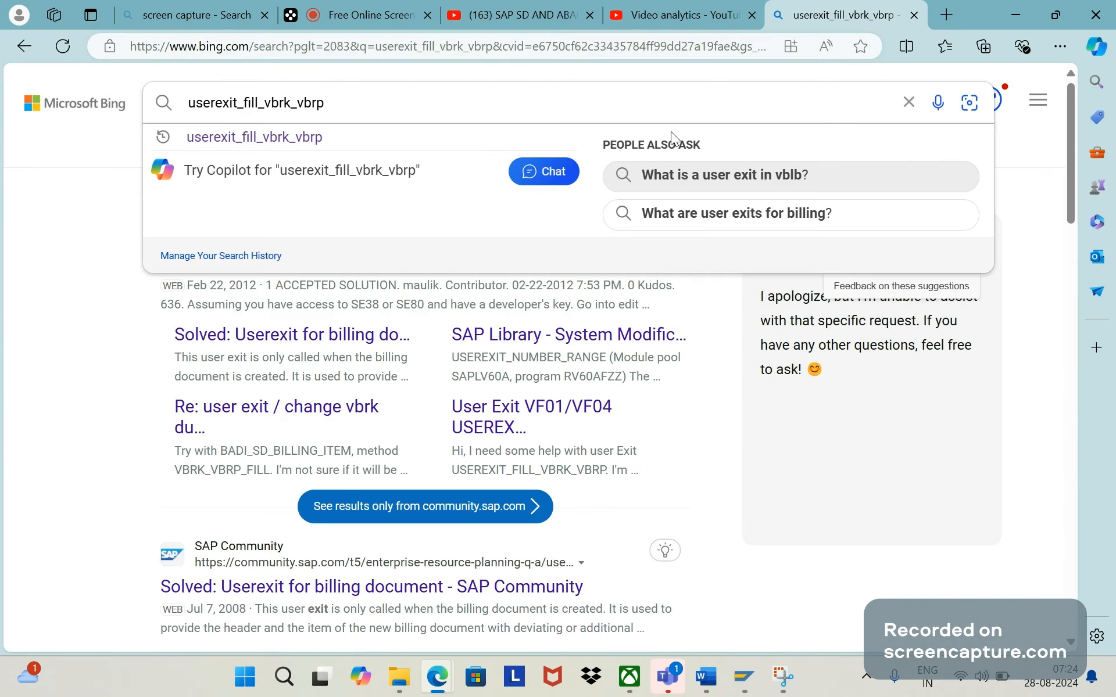